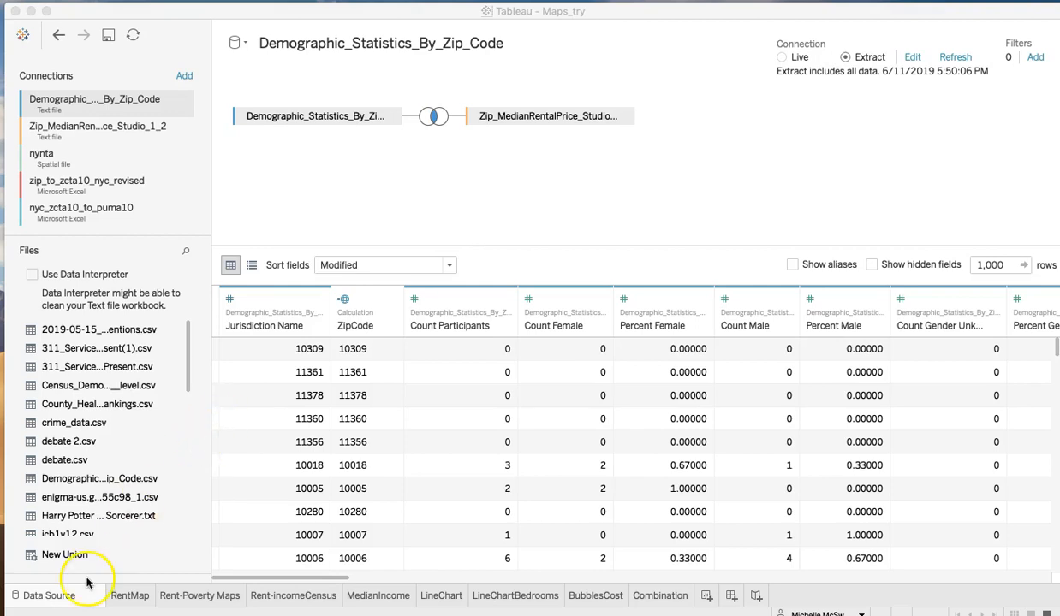
- Examine the formula of the calculated ZipCode field in the Demographic_Statistics_By_Zip_Code data source
{"action": "left_click", "coordinate": [316, 124]}
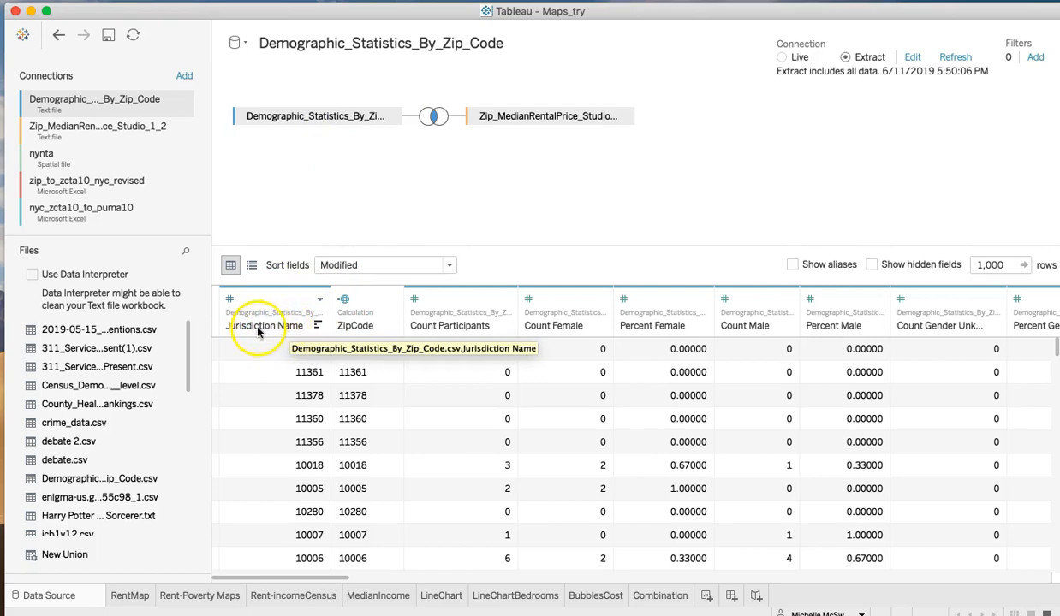
{"action": "left_click", "coordinate": [284, 298]}
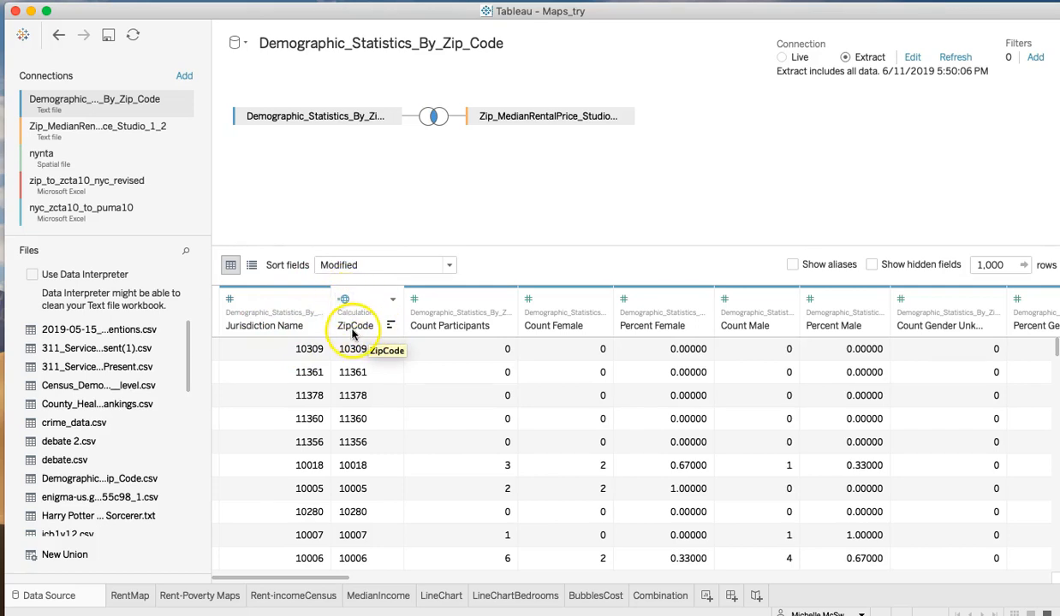
{"action": "left_click", "coordinate": [392, 299]}
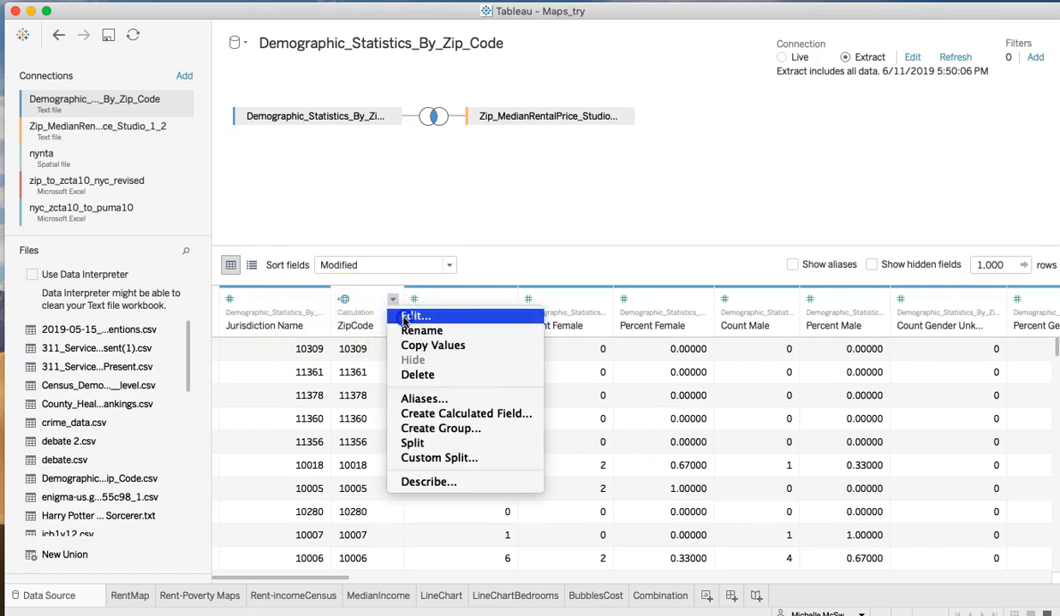
{"action": "left_click", "coordinate": [415, 317]}
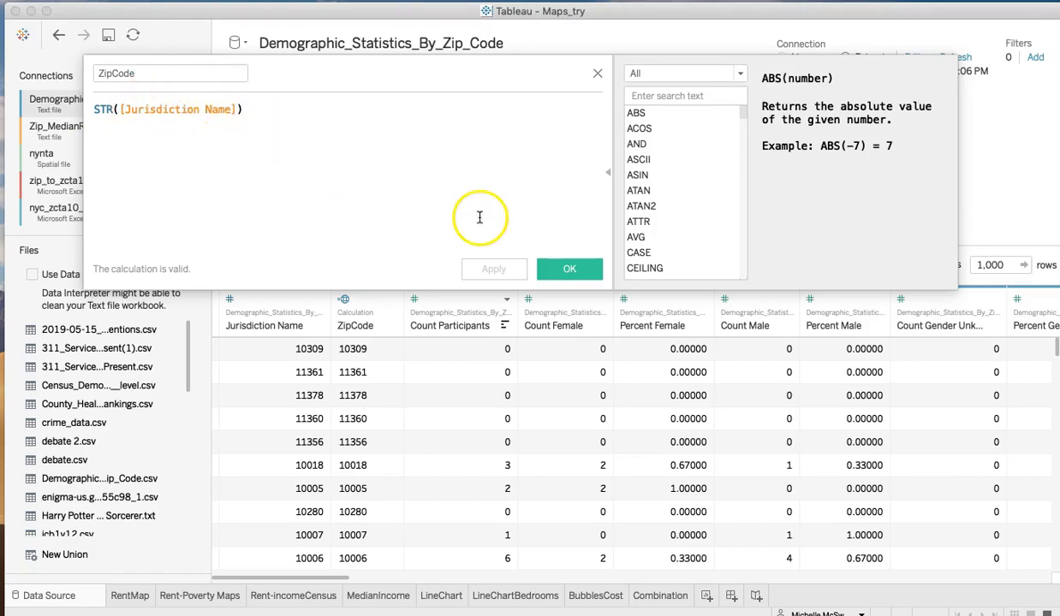
{"action": "left_click", "coordinate": [568, 270]}
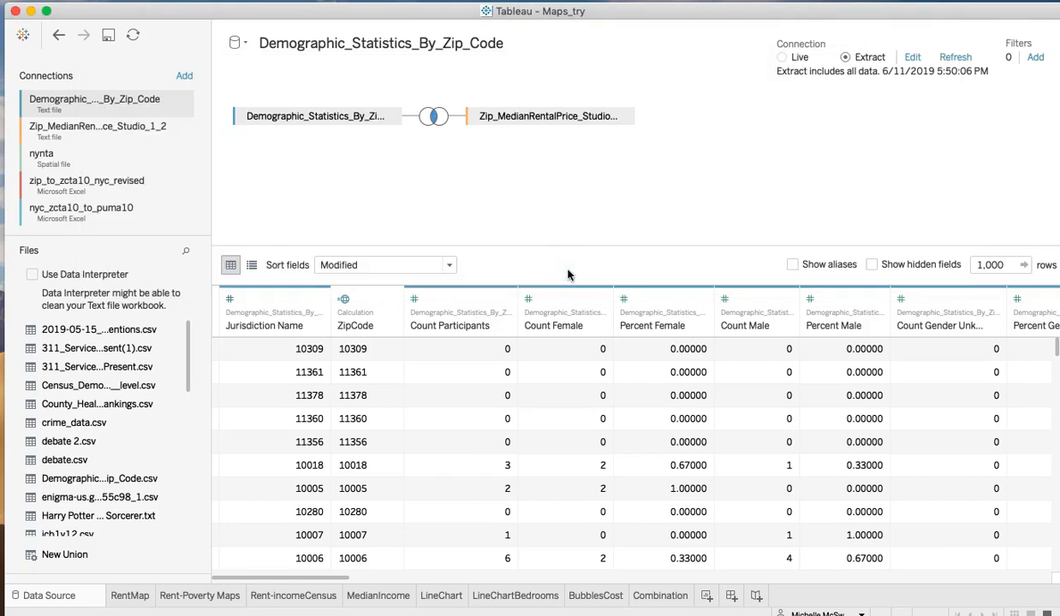
- Check the data type and geographic role assigned to the ZipCode field
{"action": "left_click", "coordinate": [343, 300]}
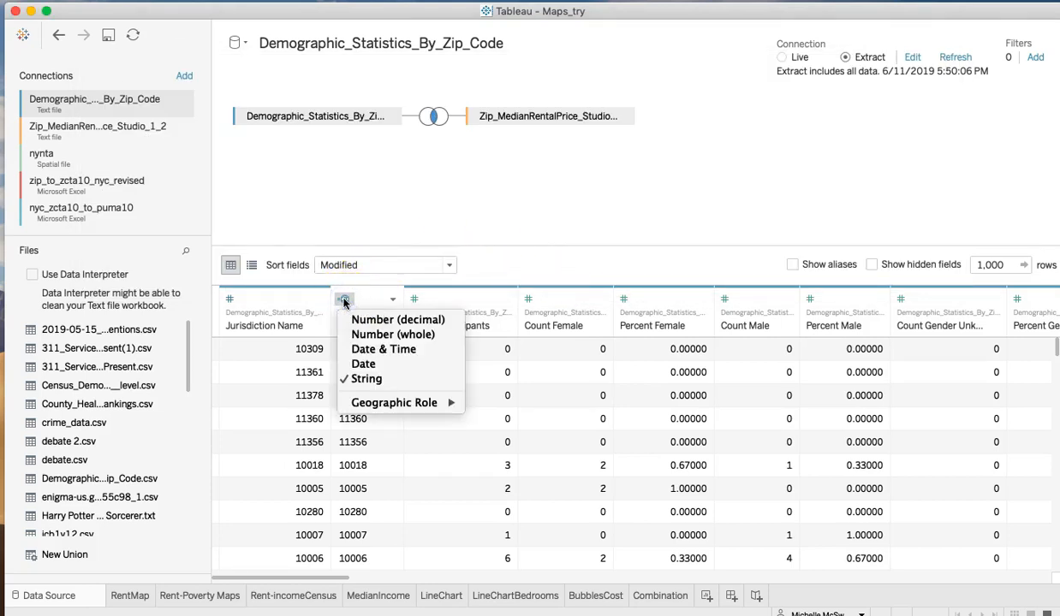
{"action": "mouse_move", "coordinate": [364, 406]}
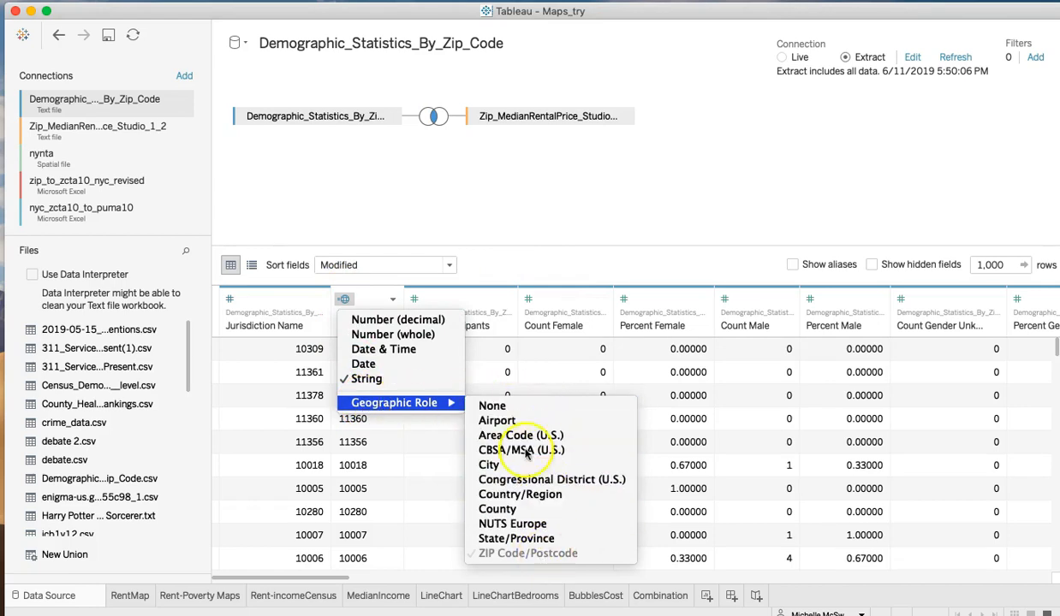
{"action": "left_click", "coordinate": [486, 270]}
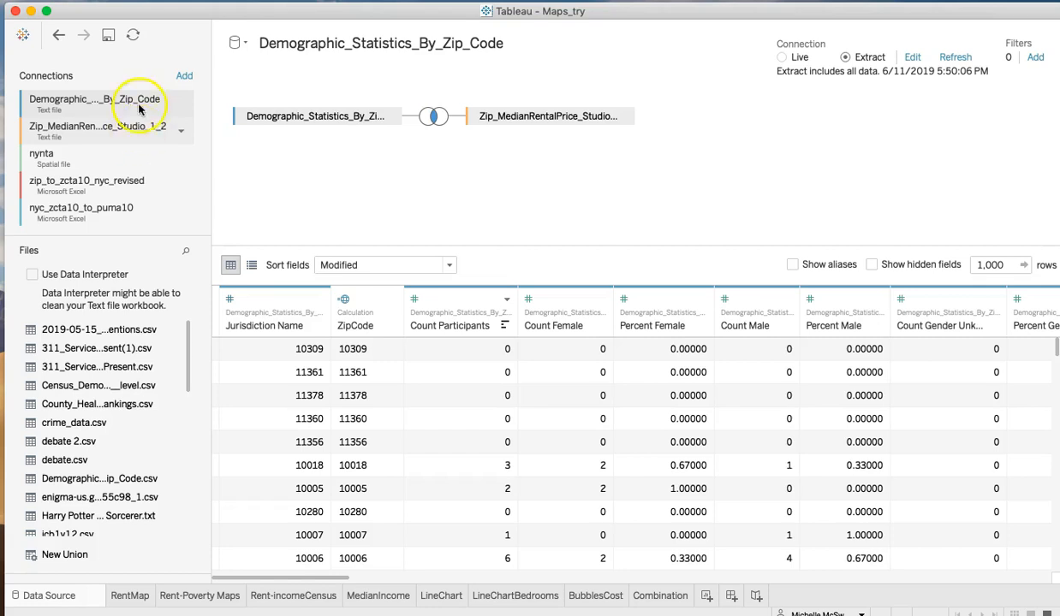
- Define the inner join between the demographic table and the median rental price table on Jurisdiction Name = Region Name
{"action": "left_click", "coordinate": [79, 131]}
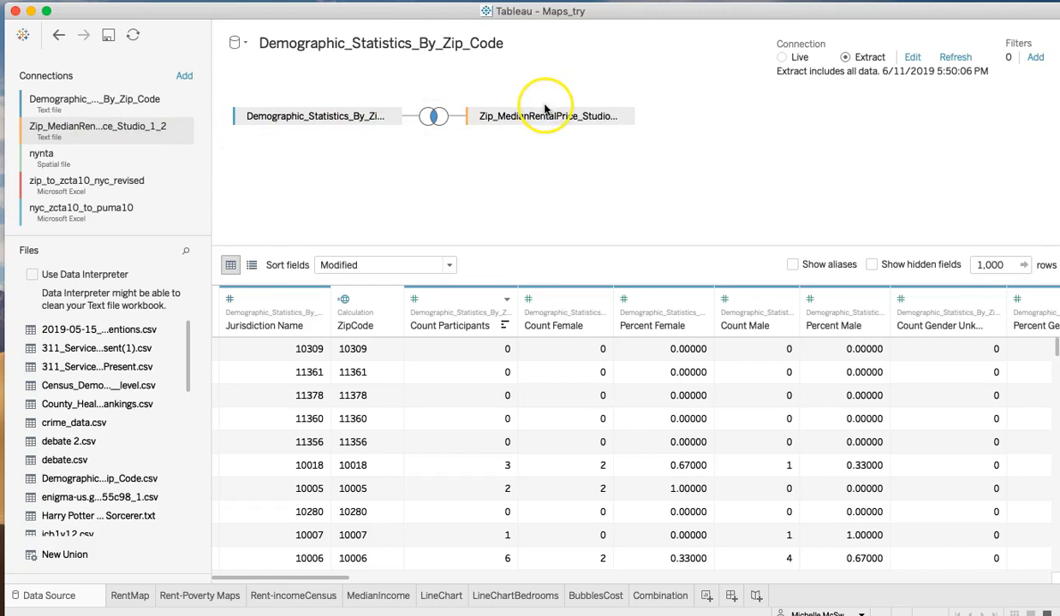
{"action": "left_click", "coordinate": [433, 118]}
{"action": "left_click", "coordinate": [404, 174]}
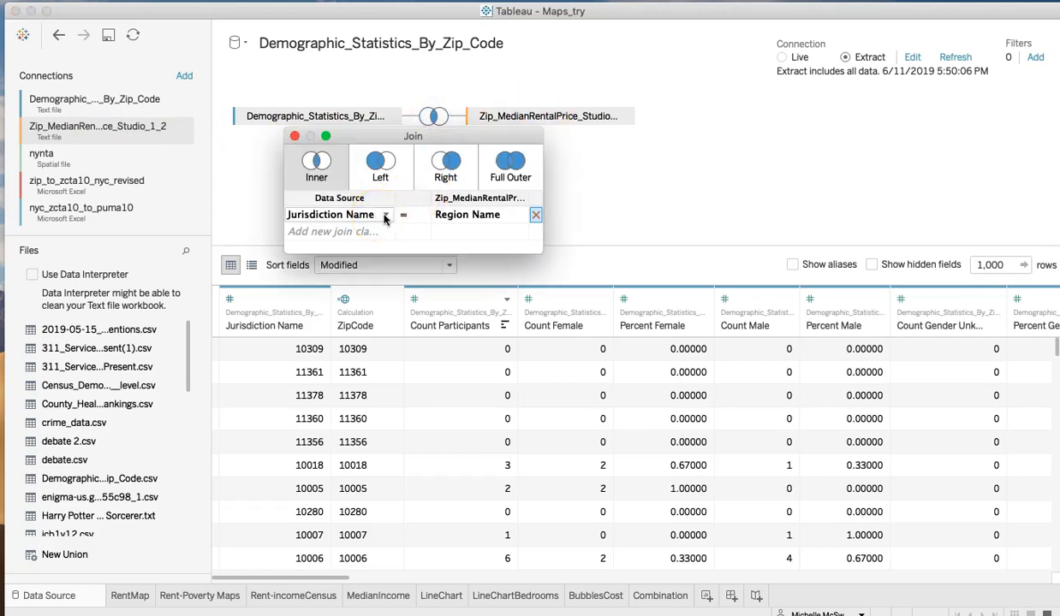
{"action": "left_click", "coordinate": [382, 216]}
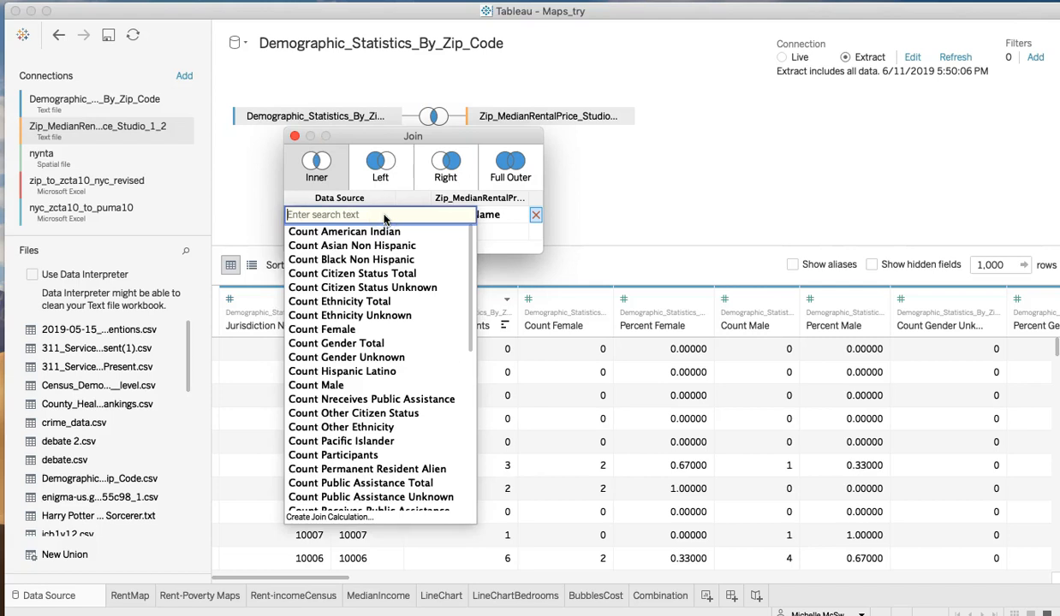
{"action": "type", "text": "jur"}
{"action": "left_click", "coordinate": [371, 232]}
{"action": "left_click", "coordinate": [445, 214]}
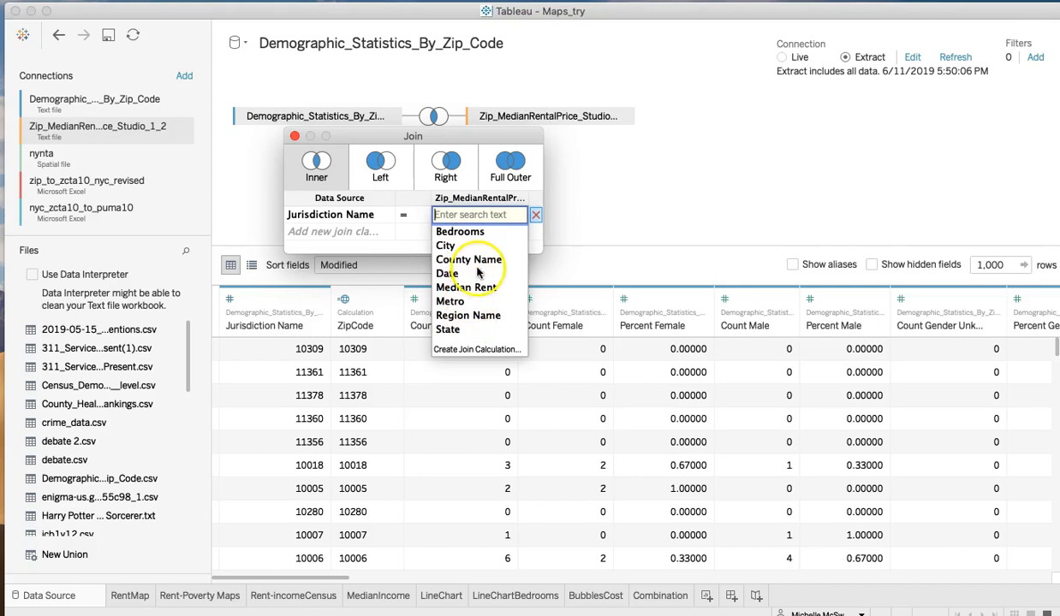
{"action": "left_click", "coordinate": [469, 315]}
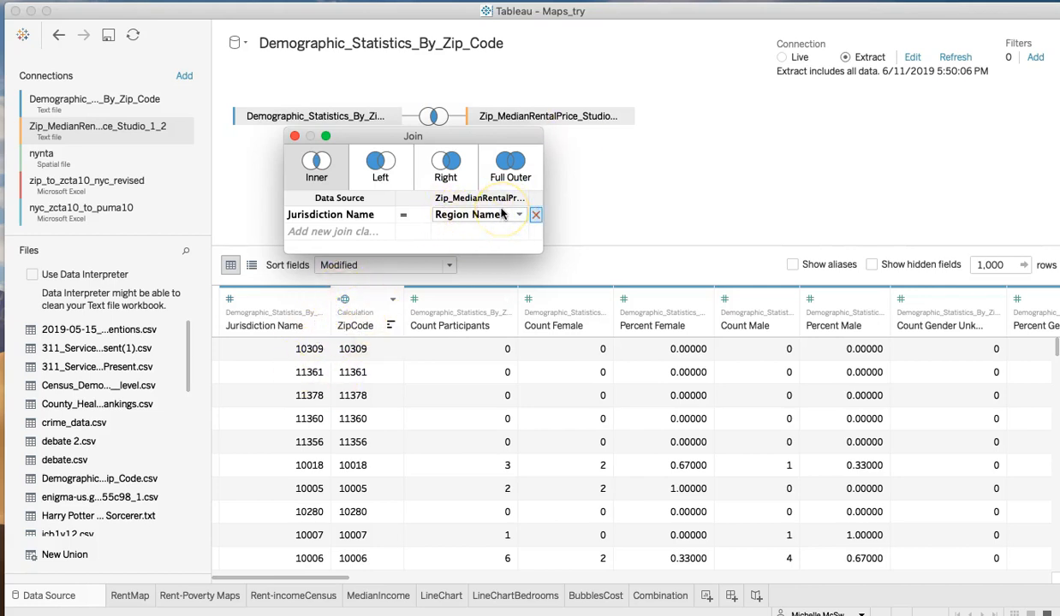
{"action": "left_click", "coordinate": [295, 136]}
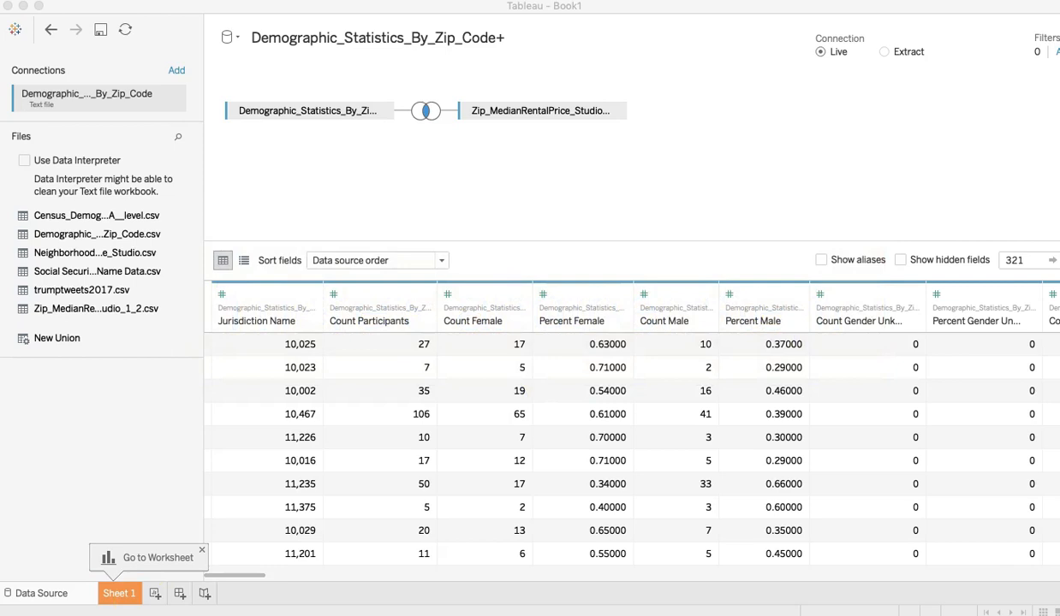
- Pivot all monthly rental price columns from 2010-09 through 2019-04 in the joined data source
{"action": "left_click_drag", "start_coordinate": [229, 574], "coordinate": [240, 580]}
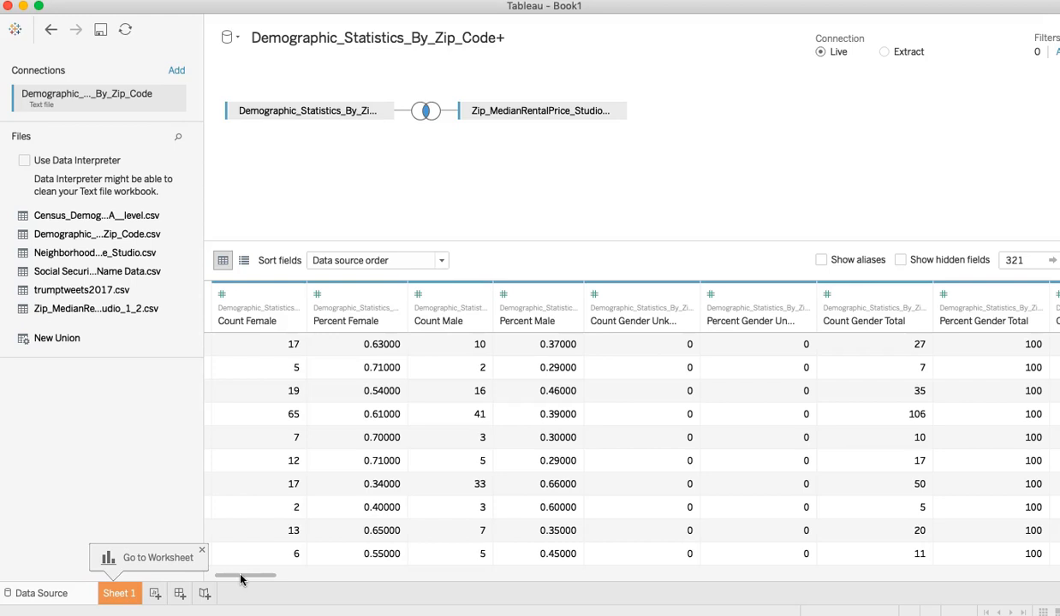
{"action": "left_click_drag", "start_coordinate": [240, 577], "coordinate": [511, 579]}
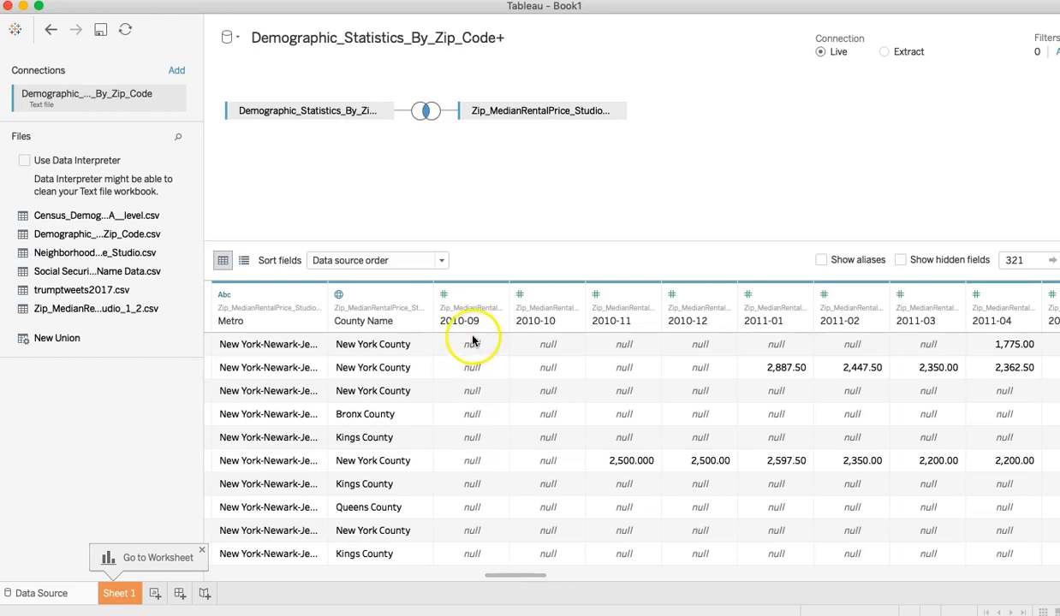
{"action": "left_click", "coordinate": [473, 303]}
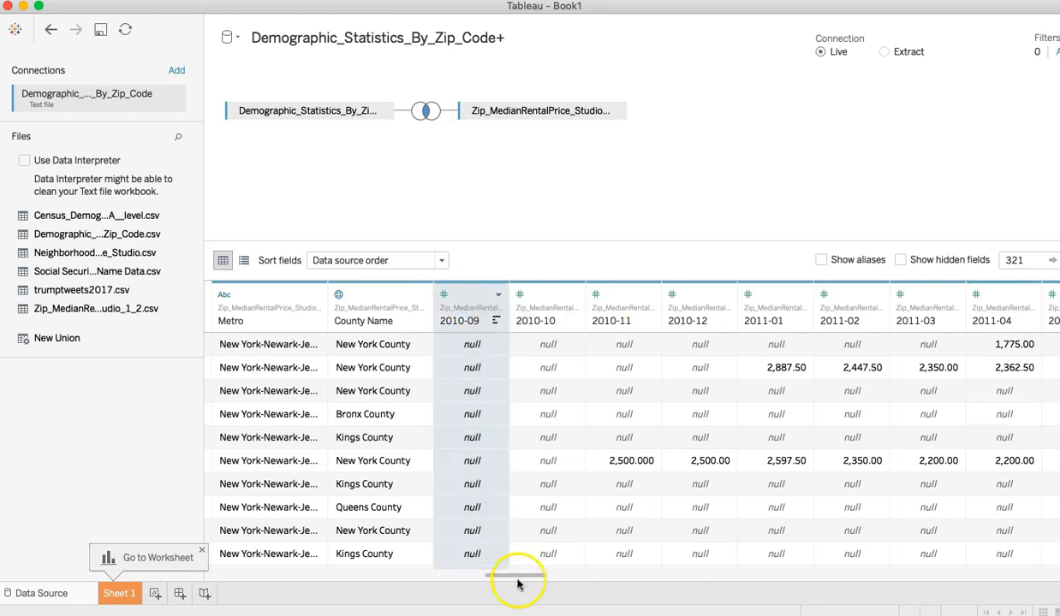
{"action": "left_click_drag", "start_coordinate": [522, 576], "coordinate": [1045, 575]}
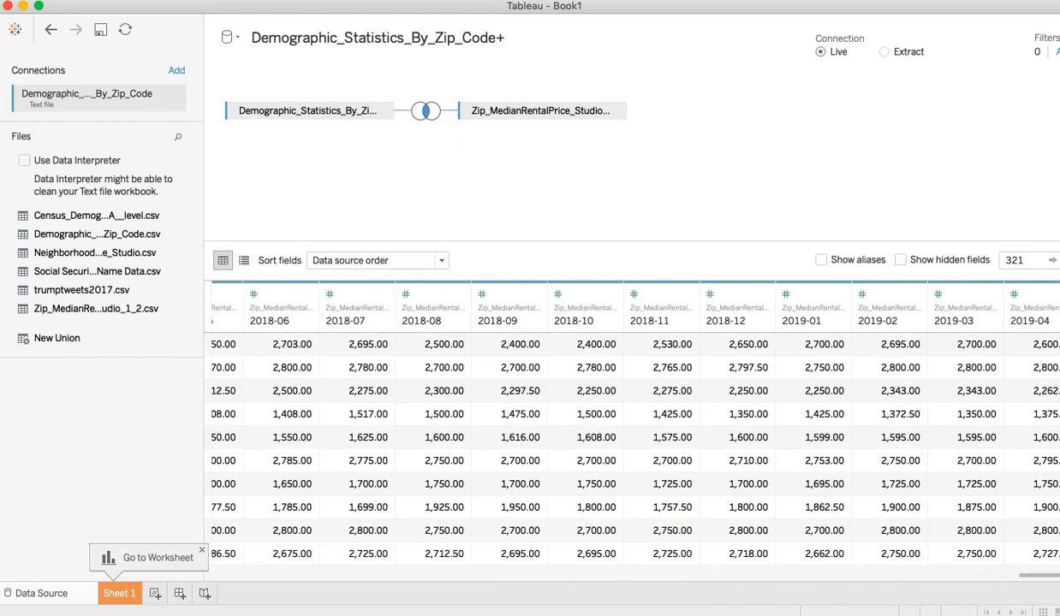
{"action": "left_click", "coordinate": [1031, 318], "text": "shift"}
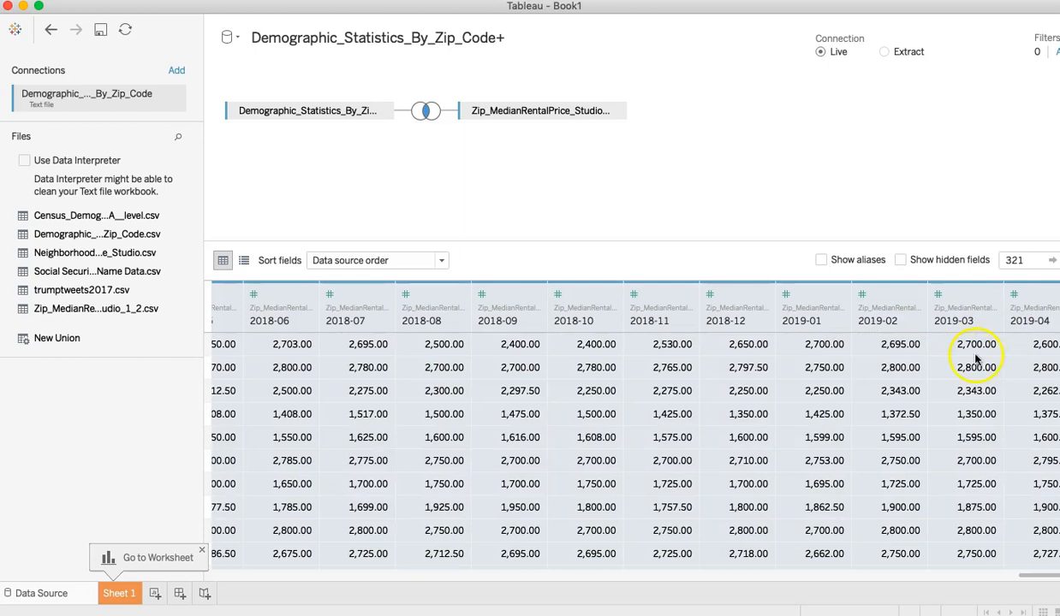
{"action": "right_click", "coordinate": [754, 310]}
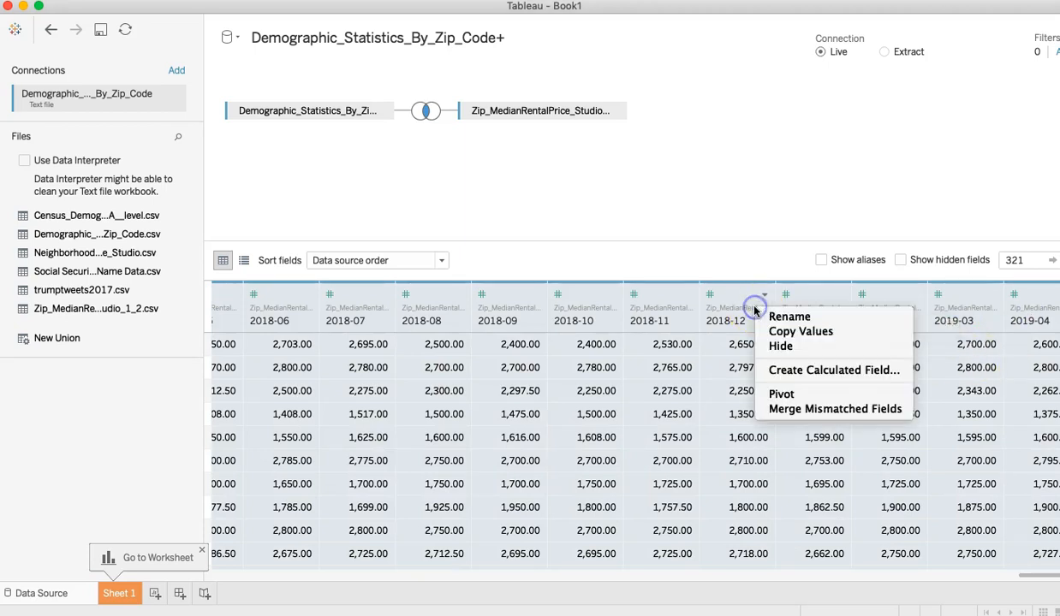
{"action": "left_click", "coordinate": [779, 394]}
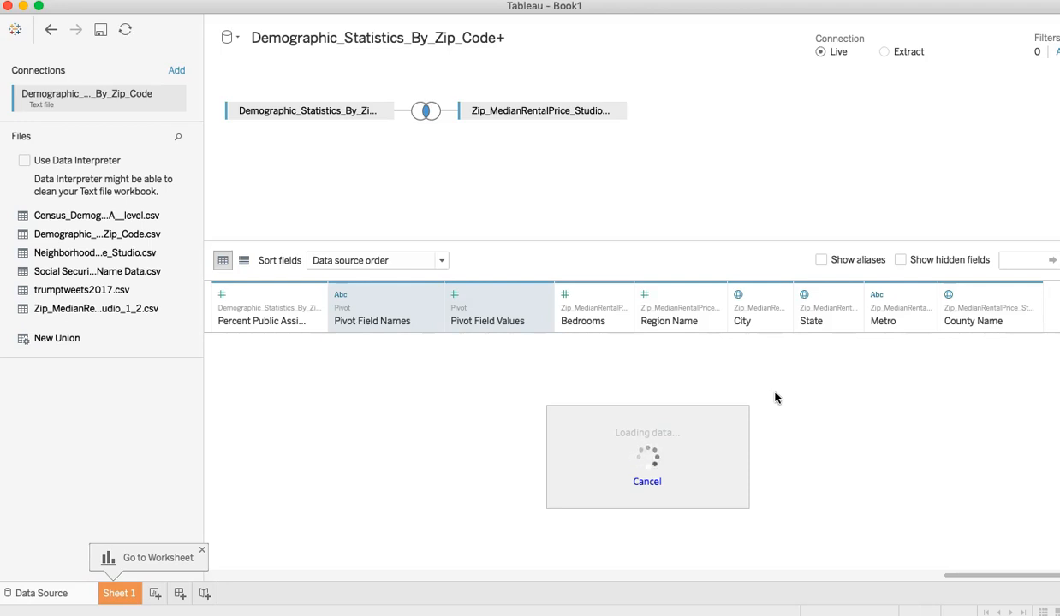
- Rename the Pivot Field Names column to Date
{"action": "left_click", "coordinate": [397, 322]}
{"action": "left_click", "coordinate": [433, 295]}
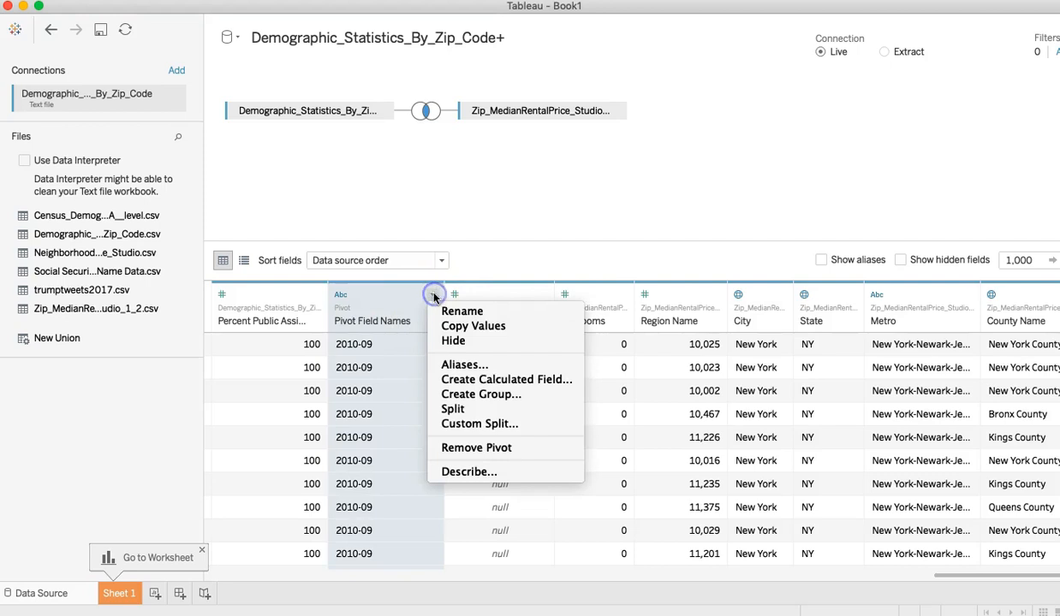
{"action": "left_click", "coordinate": [463, 312]}
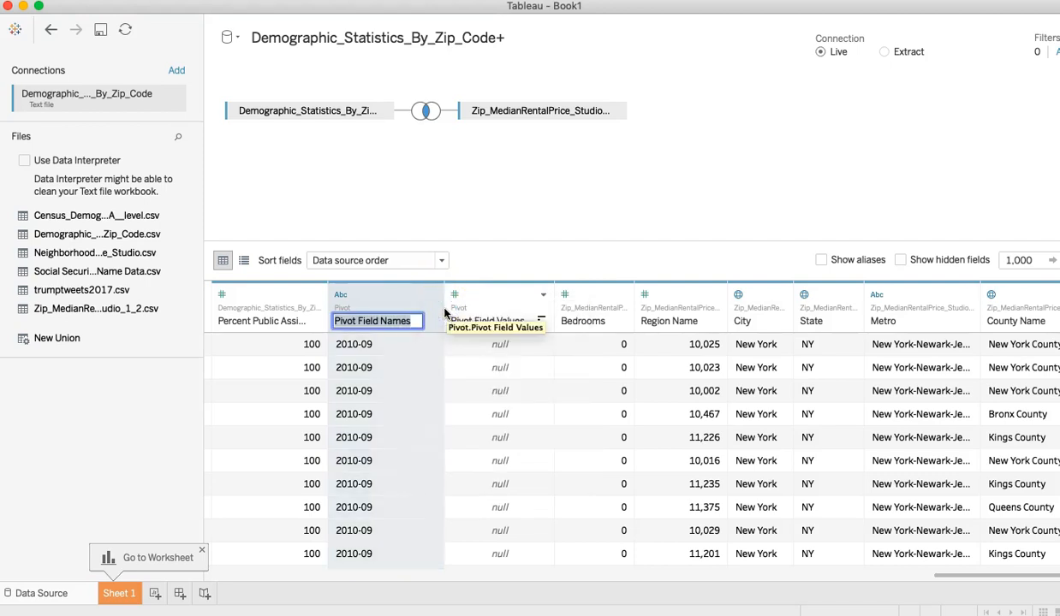
{"action": "type", "text": "Date"}
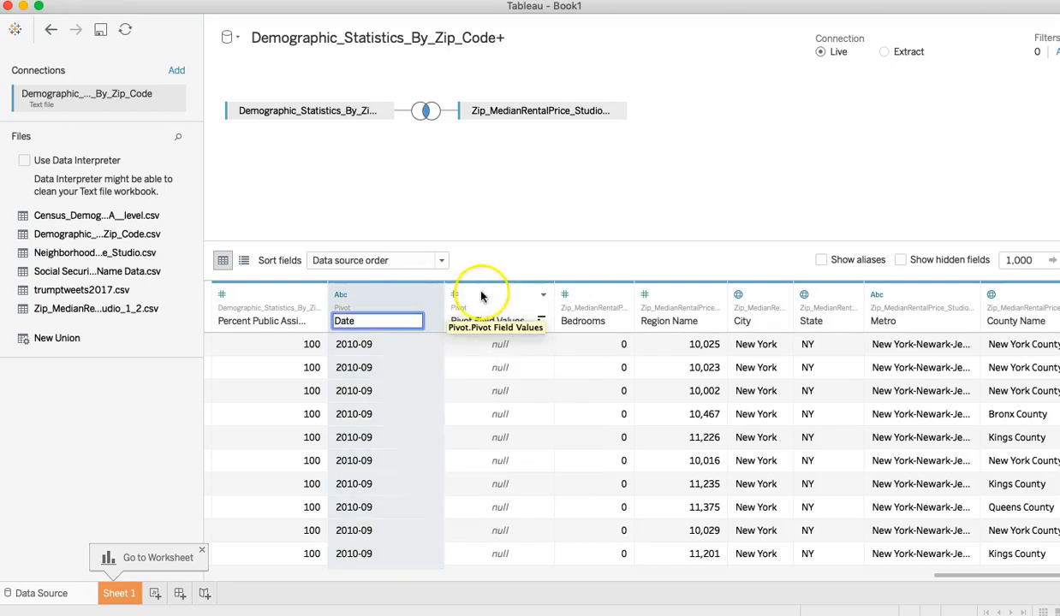
- Rename the Pivot Field Values column to Median Rent
{"action": "left_click", "coordinate": [543, 297]}
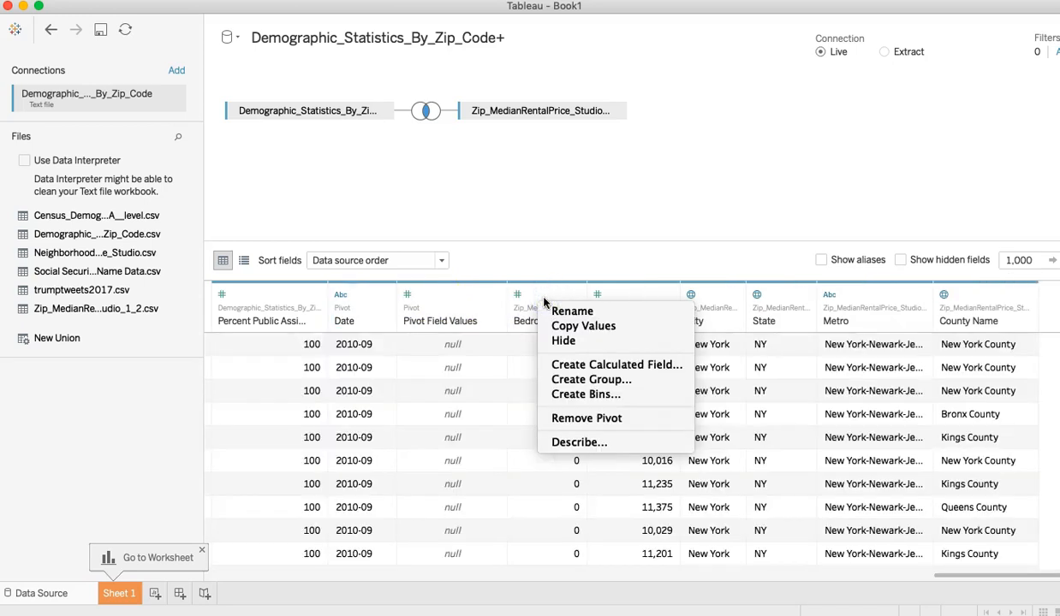
{"action": "left_click", "coordinate": [494, 296]}
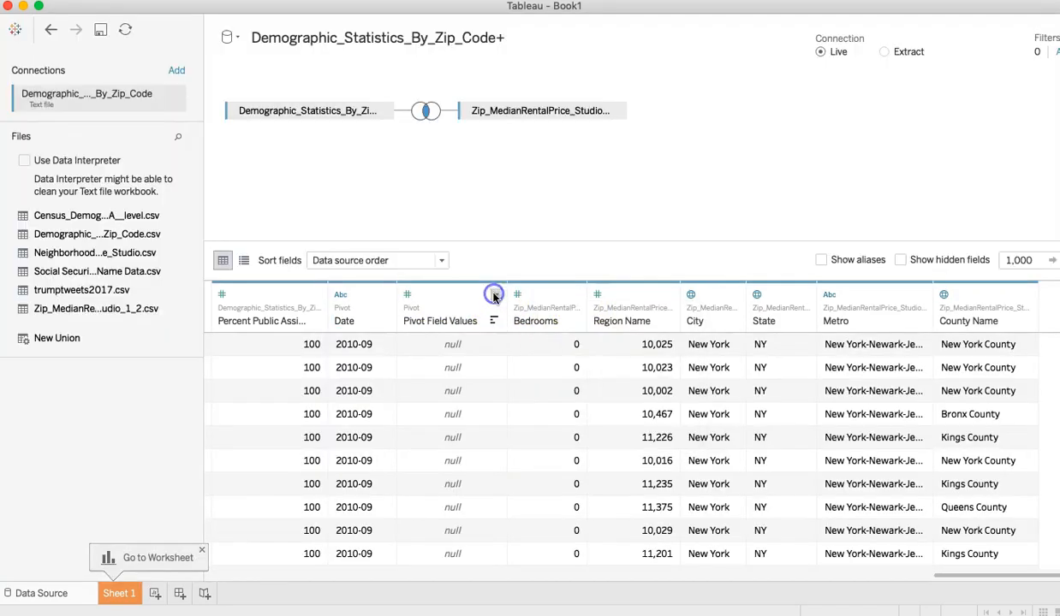
{"action": "left_click", "coordinate": [496, 295]}
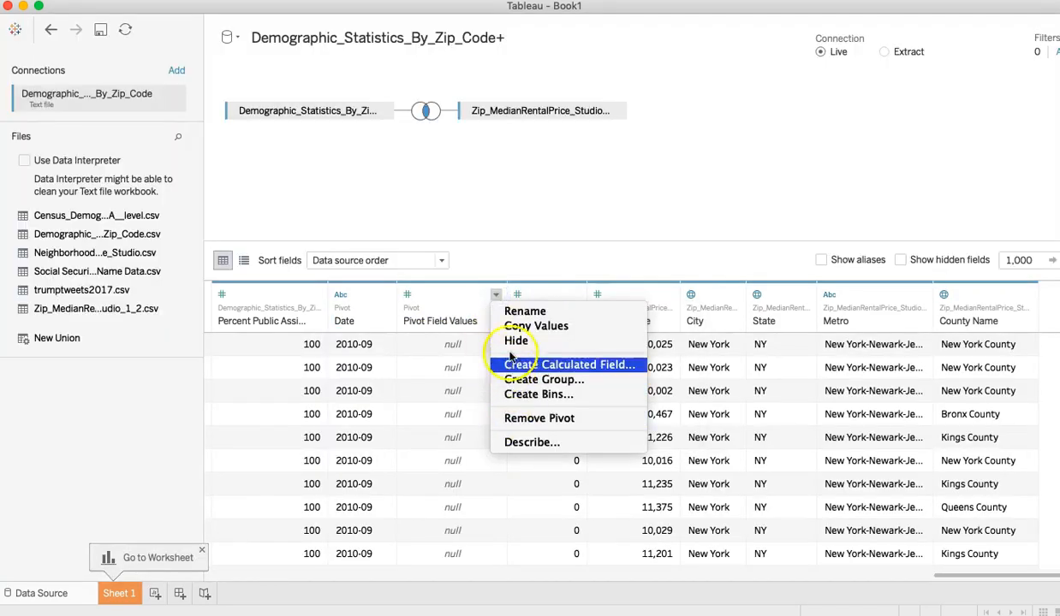
{"action": "left_click", "coordinate": [524, 310]}
{"action": "type", "text": "Medi"}
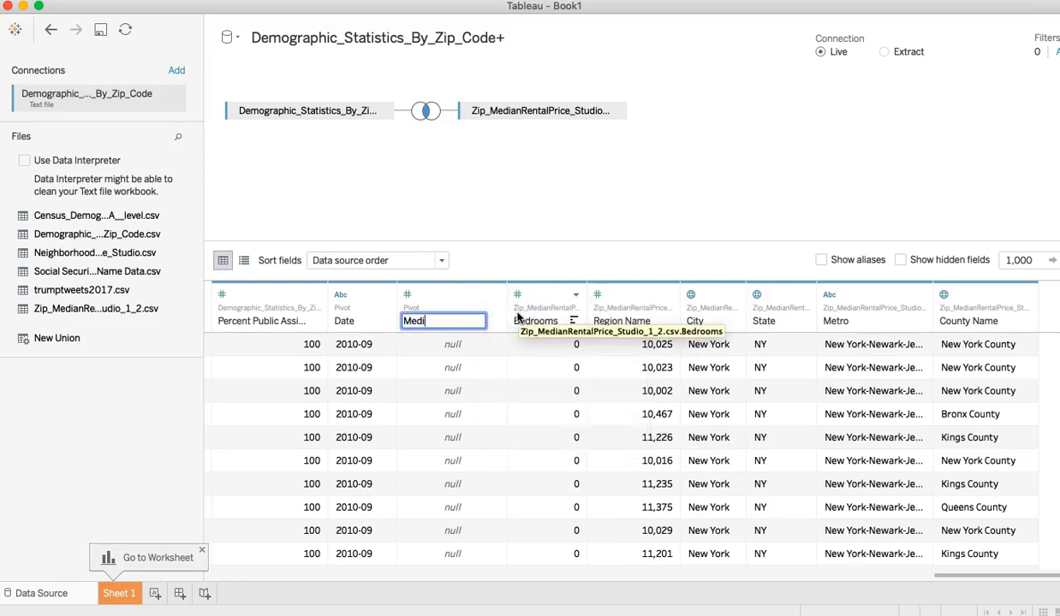
{"action": "type", "text": "an Rent"}
{"action": "left_click", "coordinate": [493, 259]}
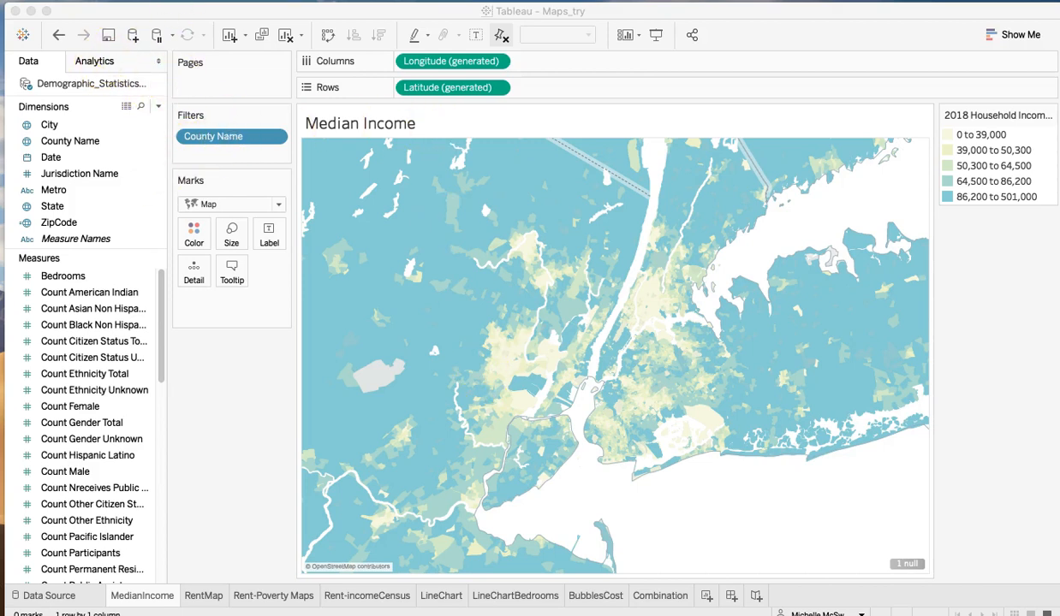
- Turn on the County Borders map layer for the Median Income map
{"action": "left_click", "coordinate": [221, 17]}
{"action": "left_click", "coordinate": [397, 0]}
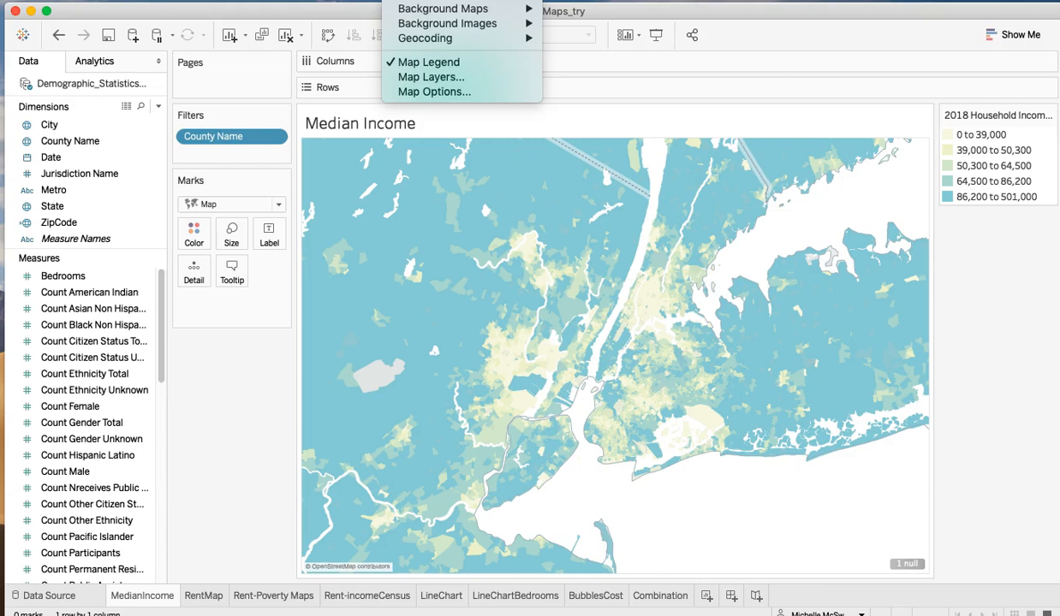
{"action": "left_click", "coordinate": [412, 79]}
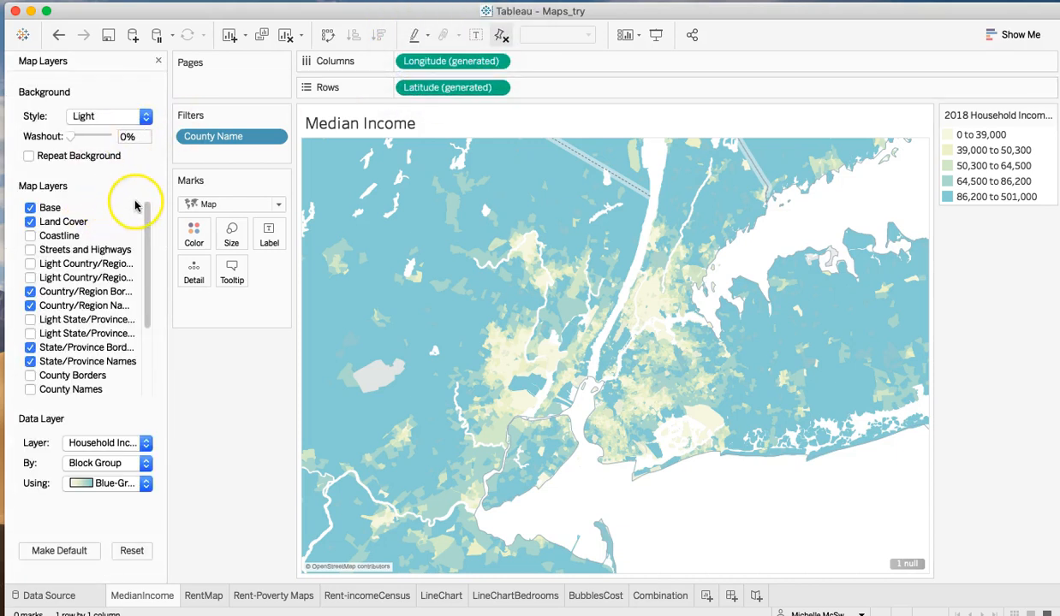
{"action": "left_click_drag", "start_coordinate": [146, 215], "coordinate": [154, 258]}
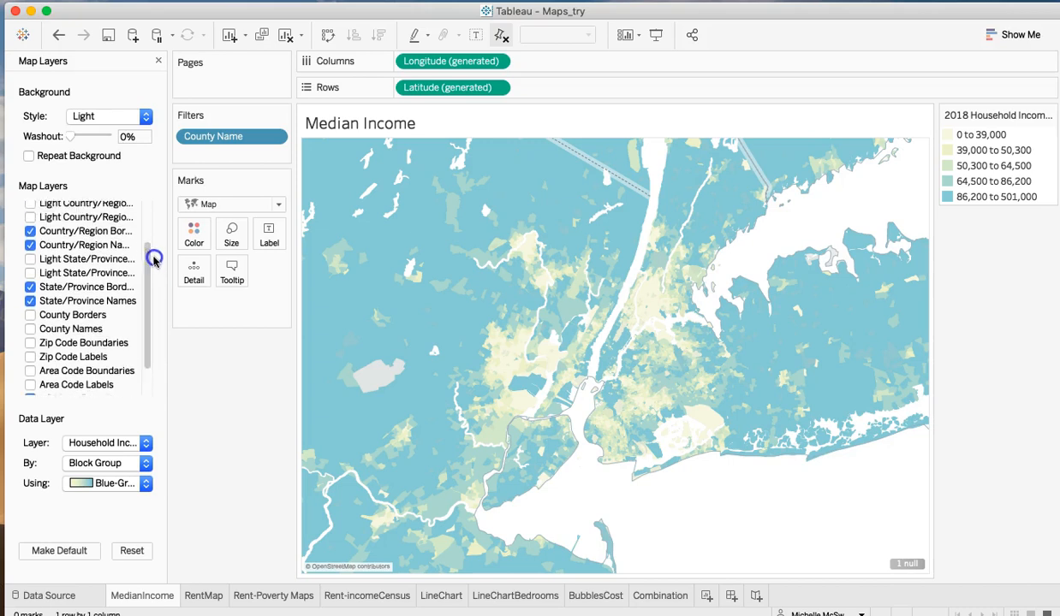
{"action": "left_click", "coordinate": [30, 315]}
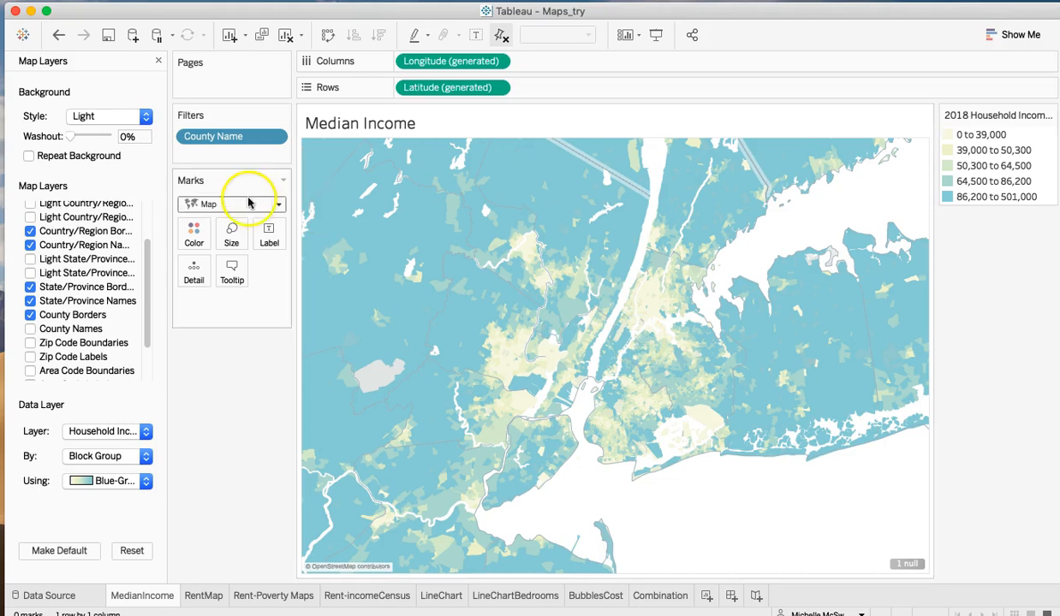
- Review the Median Income map's layer settings and choose Household Income (median) as the data layer
{"action": "left_click", "coordinate": [410, 0]}
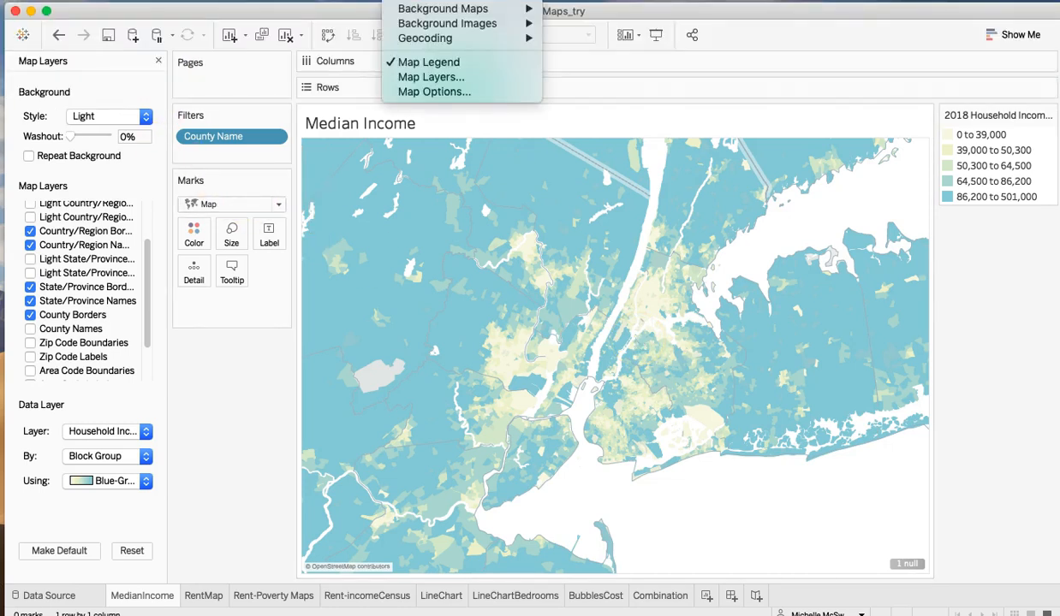
{"action": "left_click", "coordinate": [423, 79]}
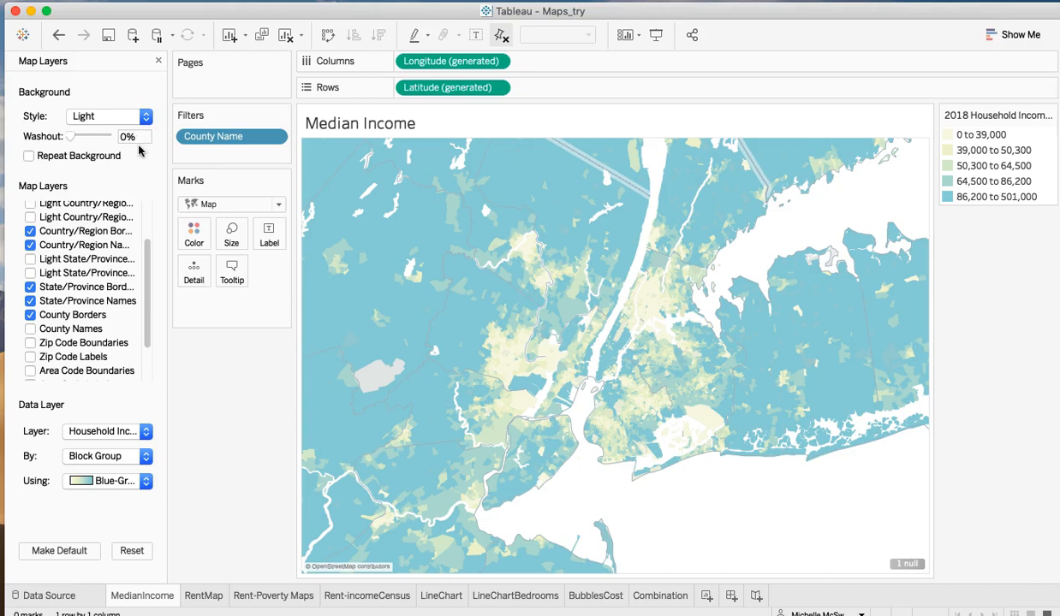
{"action": "left_click_drag", "start_coordinate": [143, 248], "coordinate": [142, 310]}
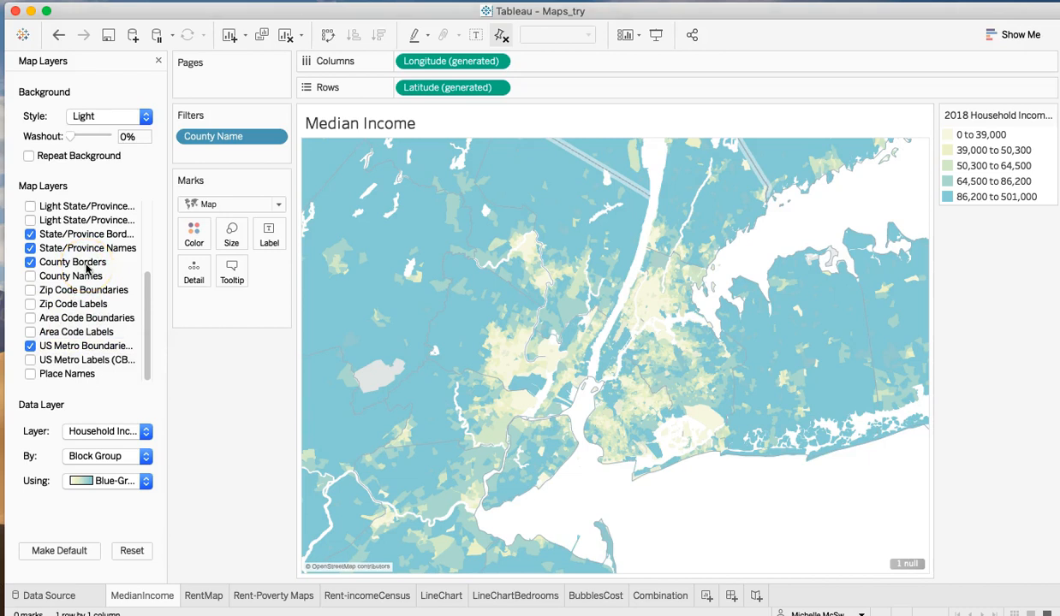
{"action": "left_click", "coordinate": [134, 431]}
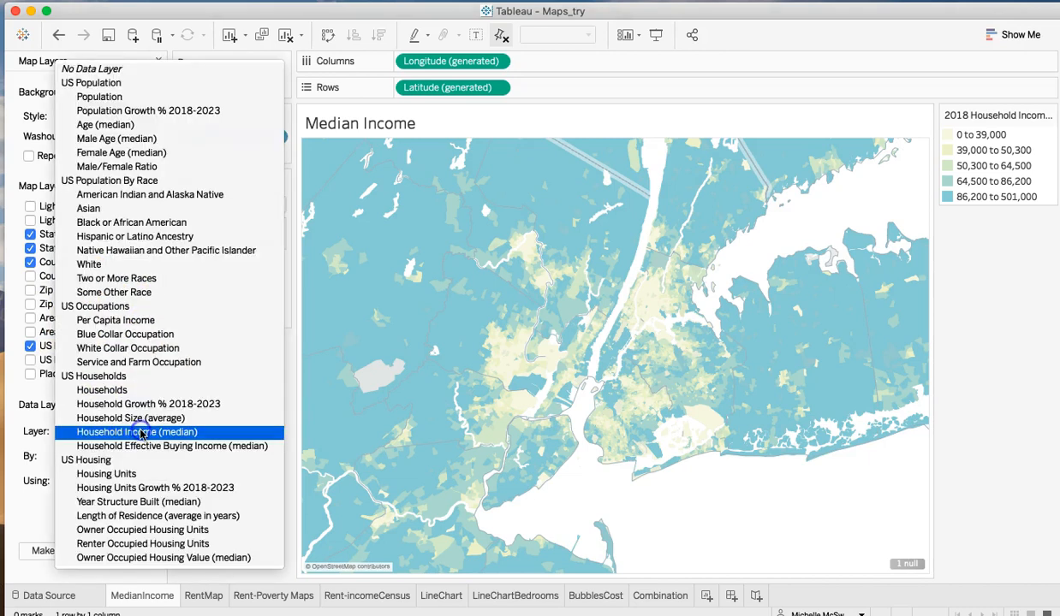
{"action": "left_click", "coordinate": [213, 437]}
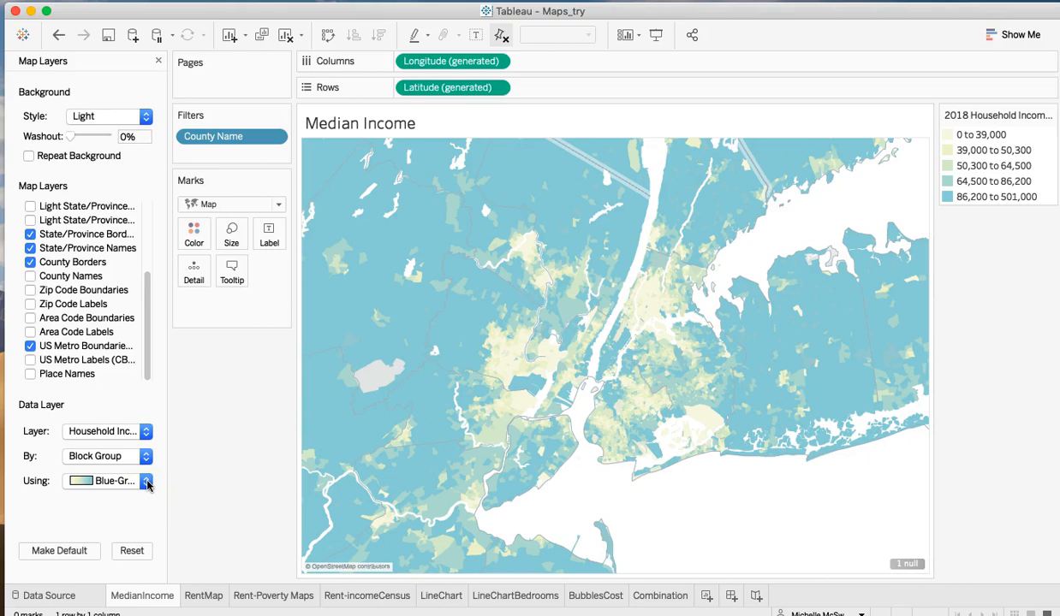
- Keep the map background's washout at 0% and set its style to Dark
{"action": "mouse_move", "coordinate": [70, 136]}
{"action": "left_mouse_down"}
{"action": "mouse_move", "coordinate": [82, 137]}
{"action": "mouse_move", "coordinate": [68, 136]}
{"action": "left_mouse_up"}
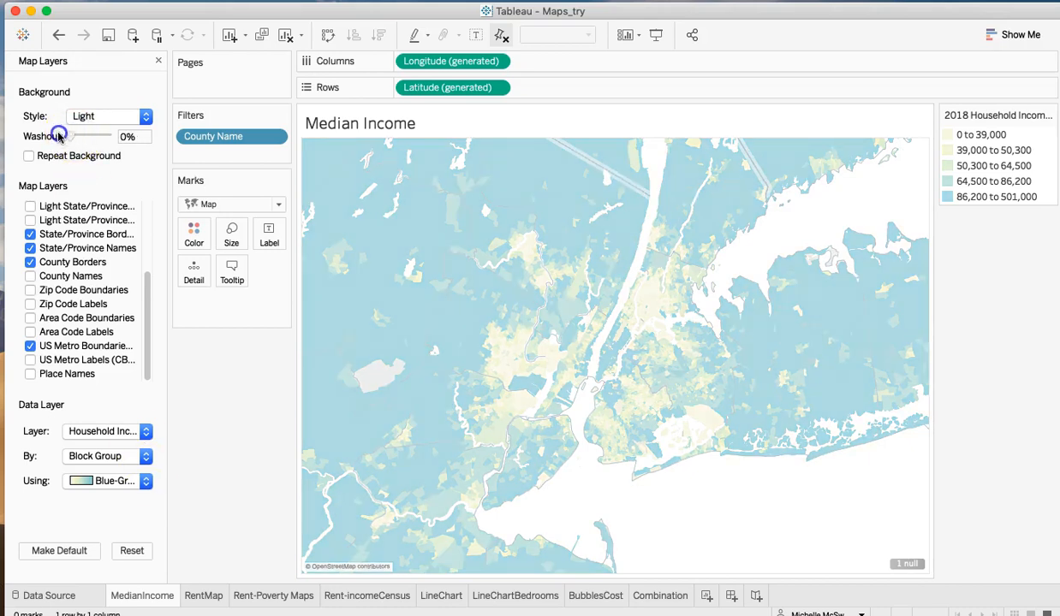
{"action": "left_click", "coordinate": [147, 118]}
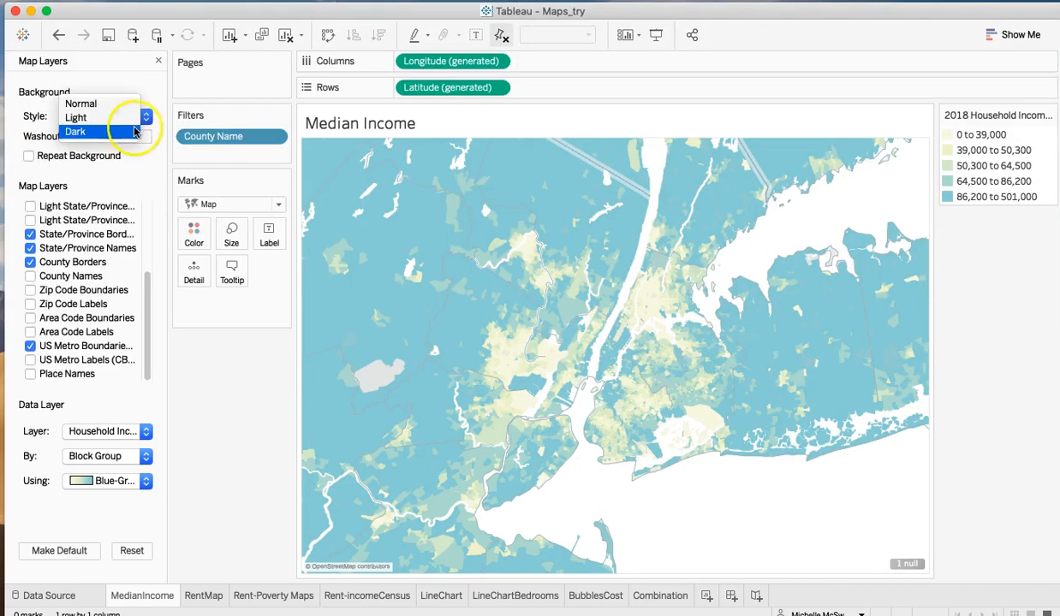
{"action": "left_click", "coordinate": [135, 128]}
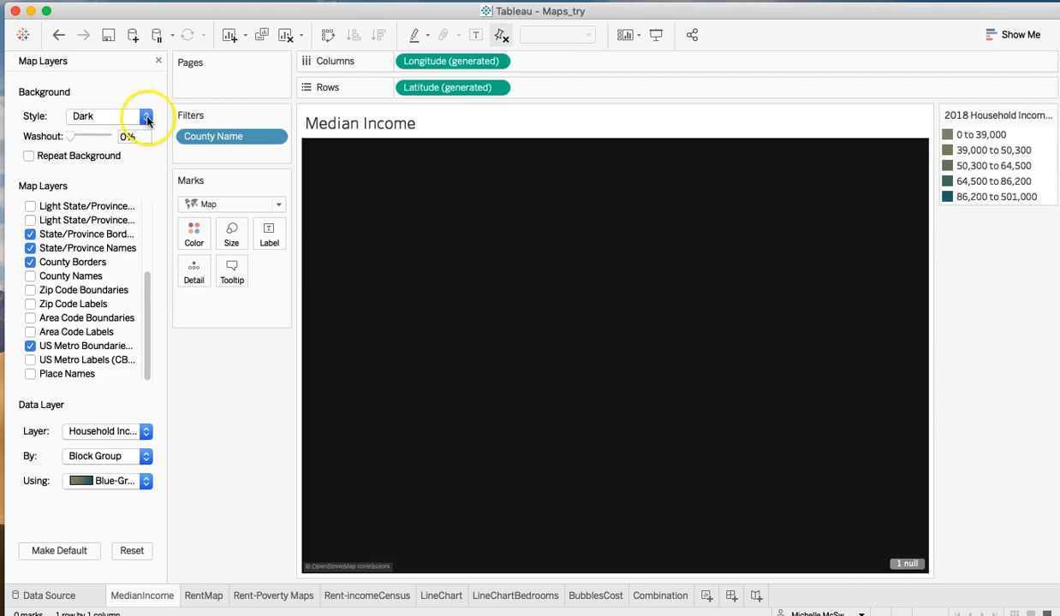
- Try the Area Red-Green Diverging palette on the income layer, then return to Blue-Green Sequential
{"action": "left_click", "coordinate": [144, 482]}
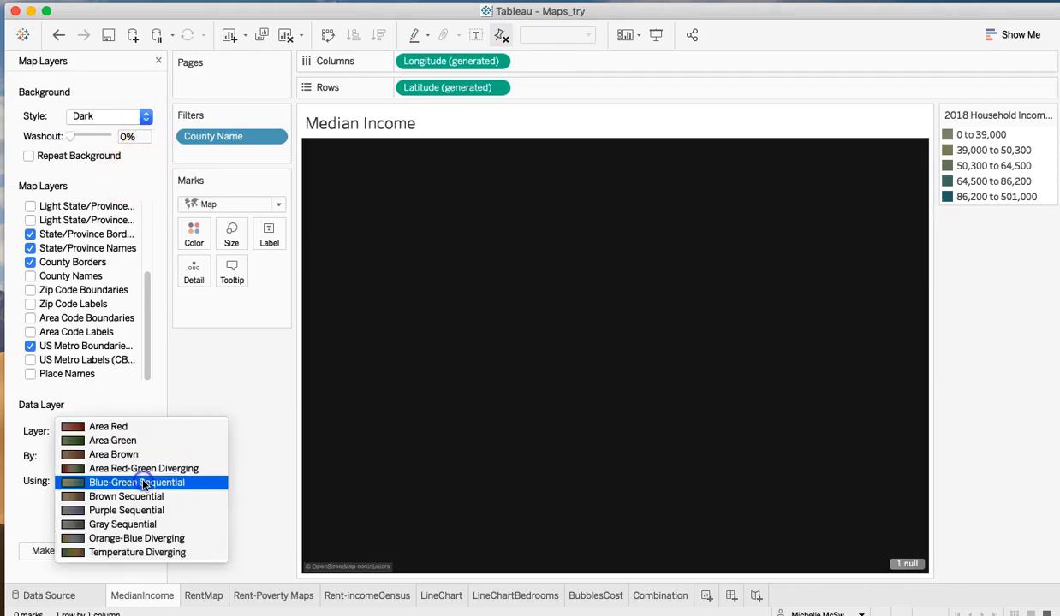
{"action": "left_click", "coordinate": [135, 470]}
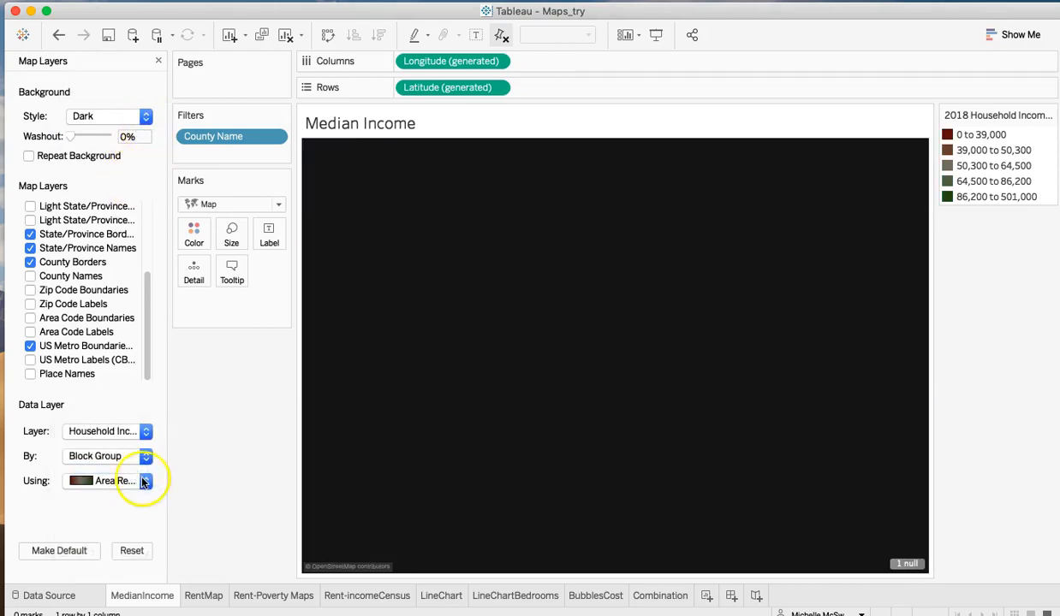
{"action": "left_click", "coordinate": [146, 484]}
{"action": "left_click", "coordinate": [144, 497]}
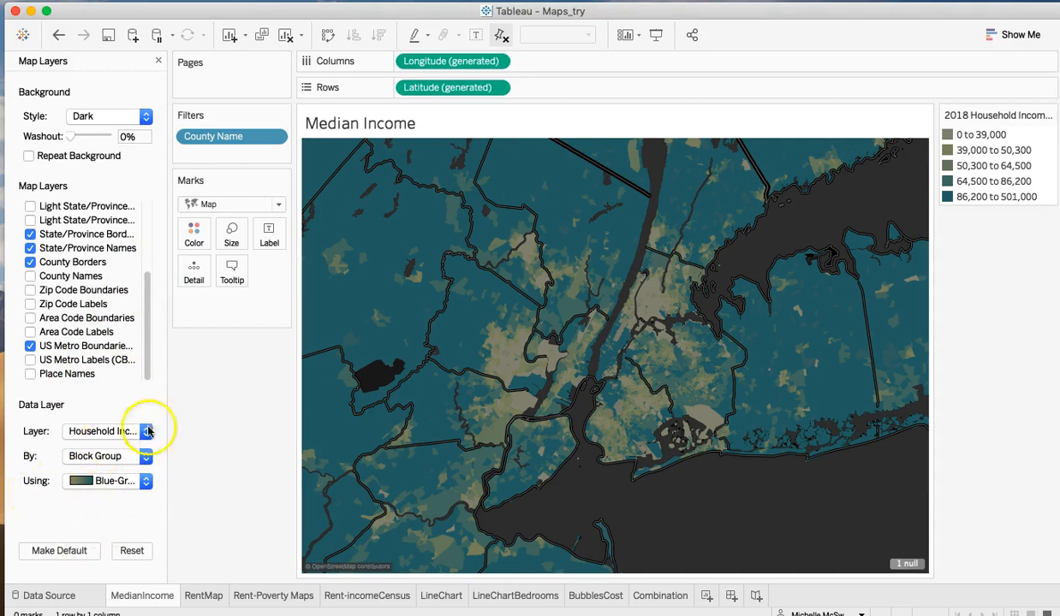
- Zoom the income map in on lower Manhattan and Brooklyn, and close the map layer settings
{"action": "mouse_move", "coordinate": [319, 319]}
{"action": "left_click", "coordinate": [319, 186]}
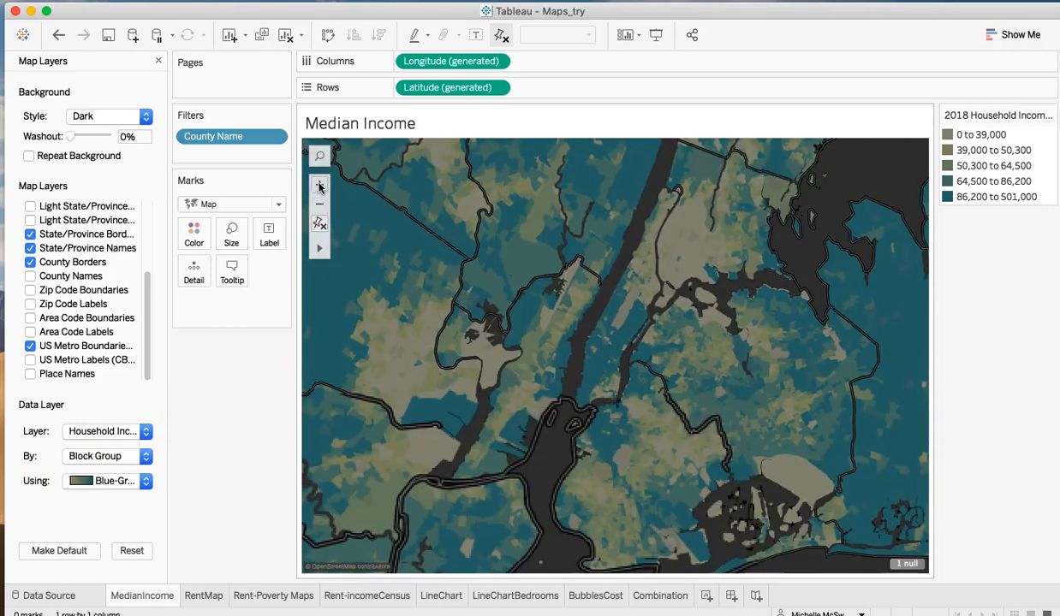
{"action": "double_click", "coordinate": [613, 439]}
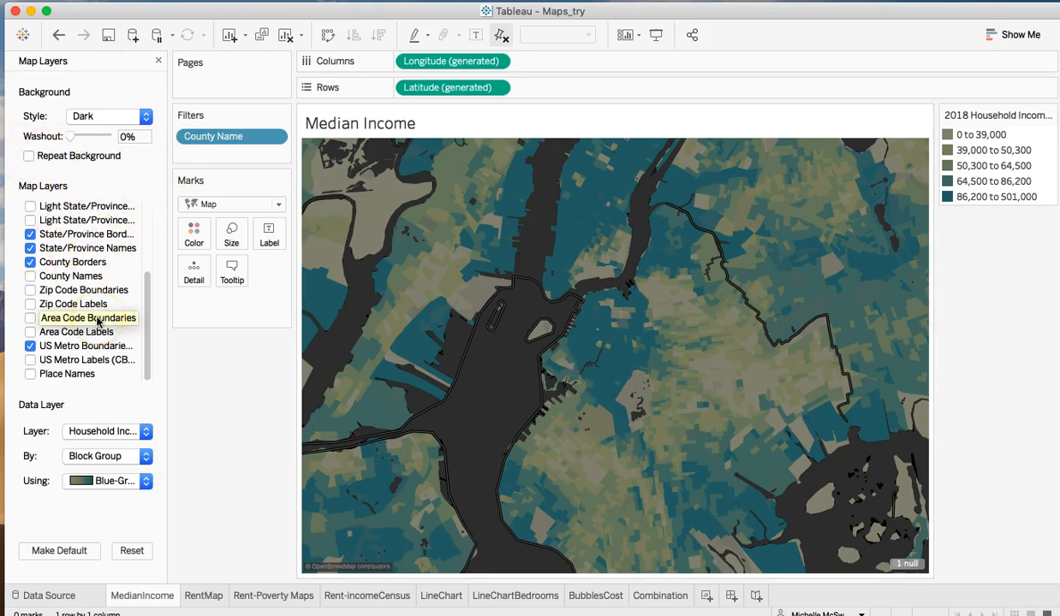
{"action": "left_click", "coordinate": [158, 61]}
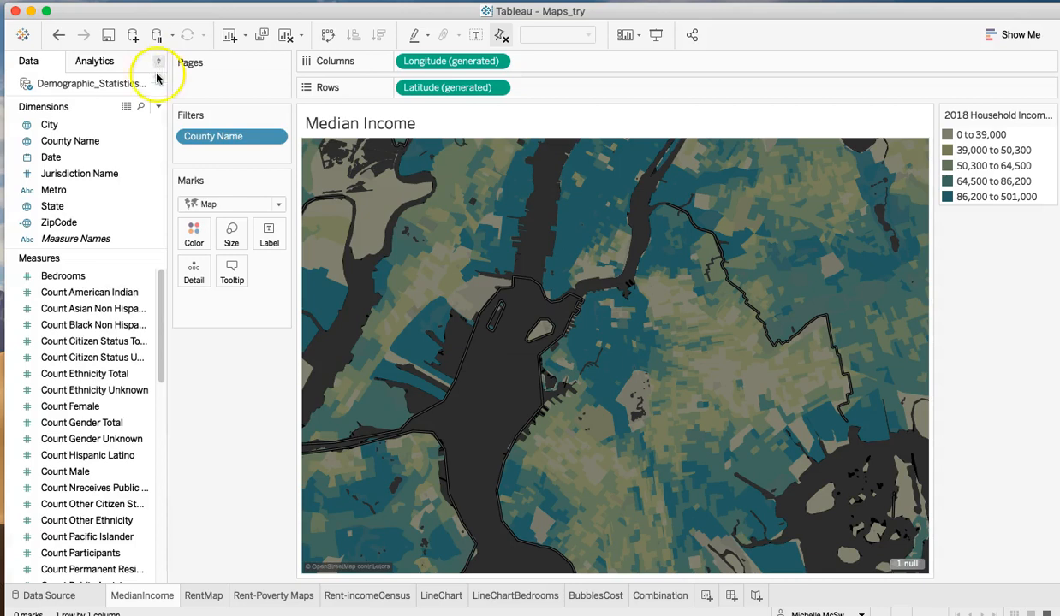
- Look through the available dimensions and measures, and open the RentMap worksheet
{"action": "left_click", "coordinate": [120, 425]}
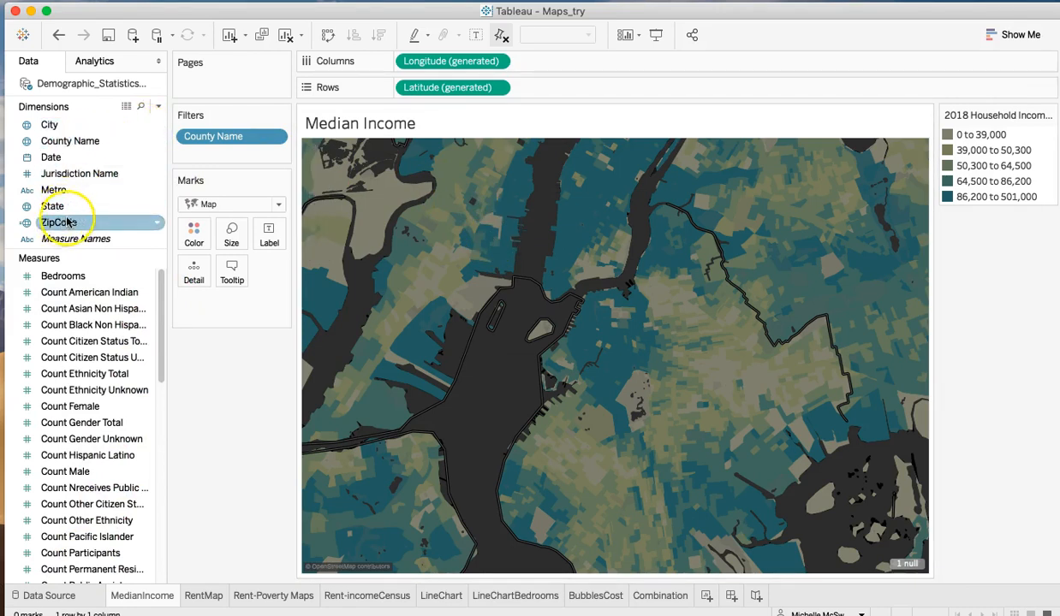
{"action": "left_click_drag", "start_coordinate": [77, 221], "coordinate": [4, 584]}
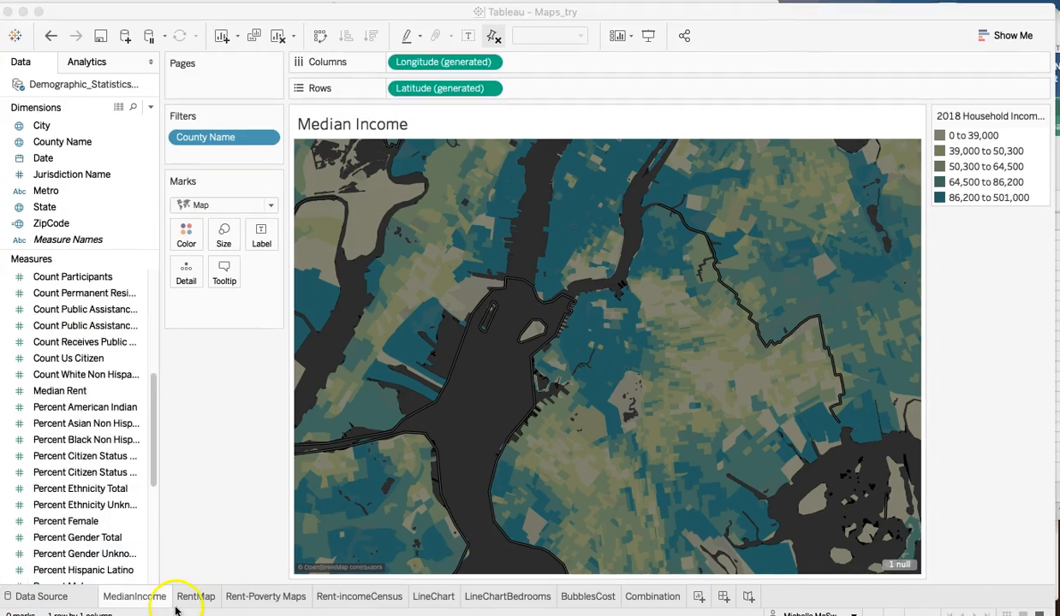
{"action": "left_click", "coordinate": [195, 598]}
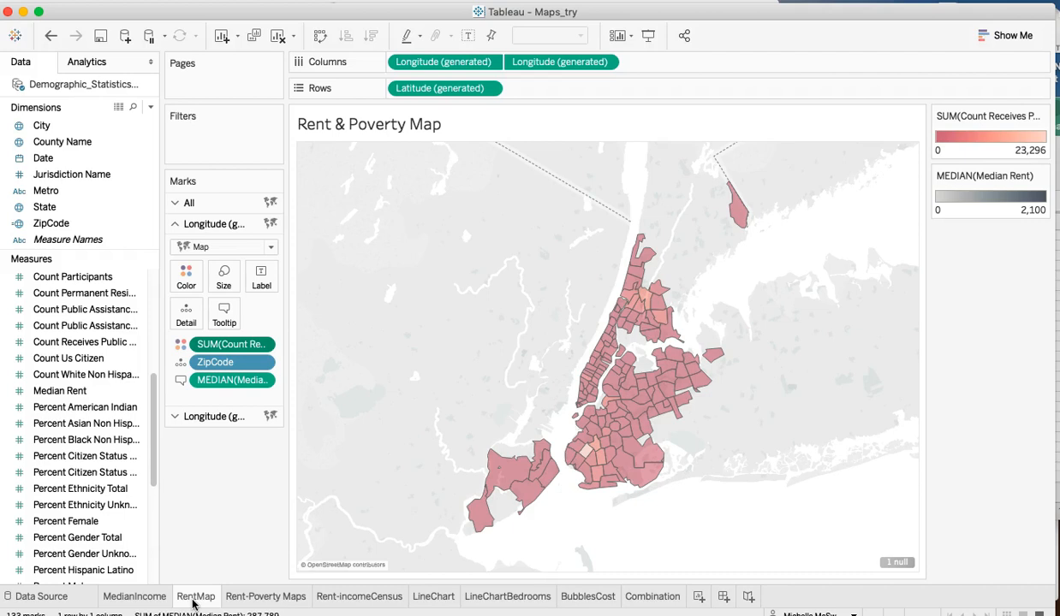
- Examine how the two Longitude fields and the All, first and second Marks cards build the Rent & Poverty Map
{"action": "left_click", "coordinate": [439, 68]}
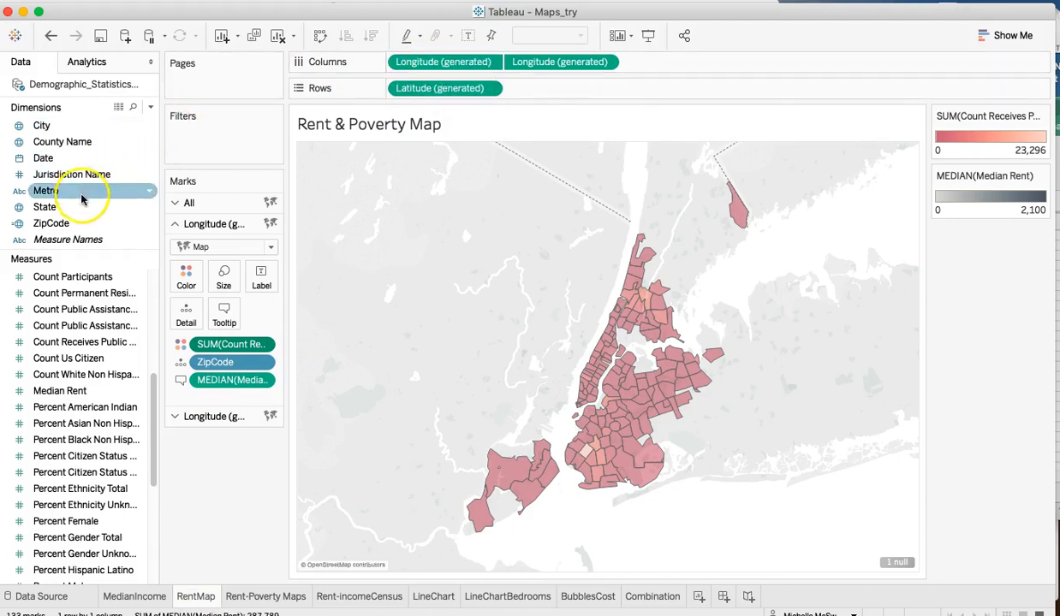
{"action": "left_click", "coordinate": [184, 204]}
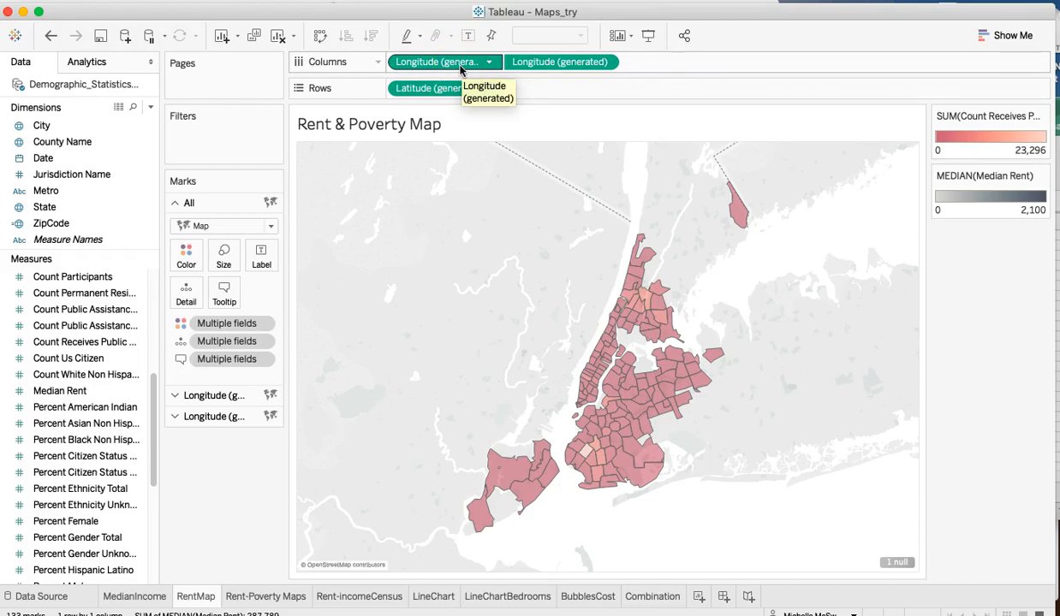
{"action": "left_click", "coordinate": [460, 69]}
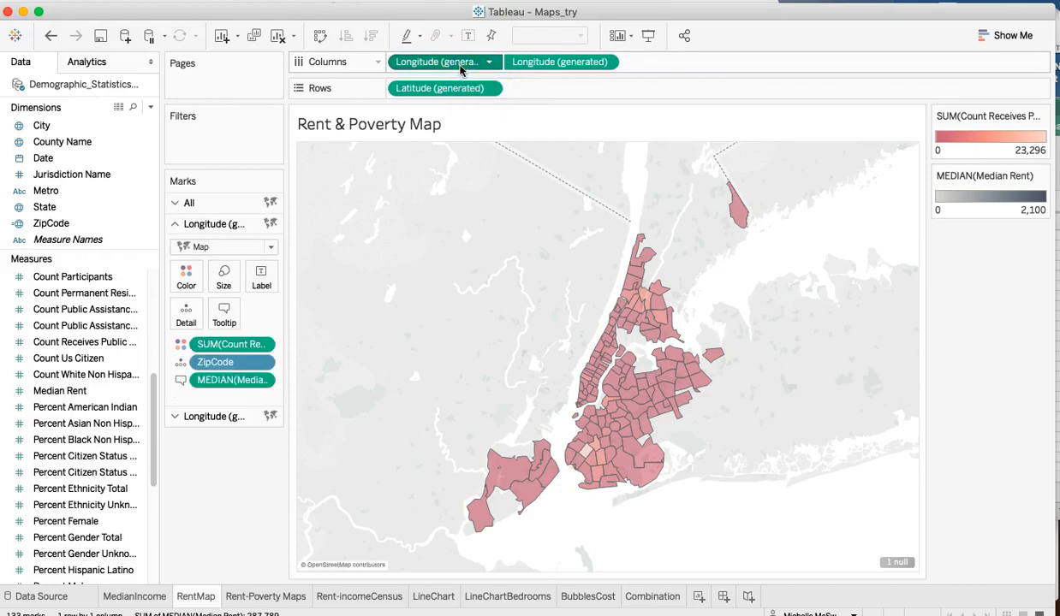
{"action": "mouse_move", "coordinate": [460, 69]}
{"action": "left_mouse_down"}
{"action": "mouse_move", "coordinate": [558, 71]}
{"action": "mouse_move", "coordinate": [519, 72]}
{"action": "left_mouse_up"}
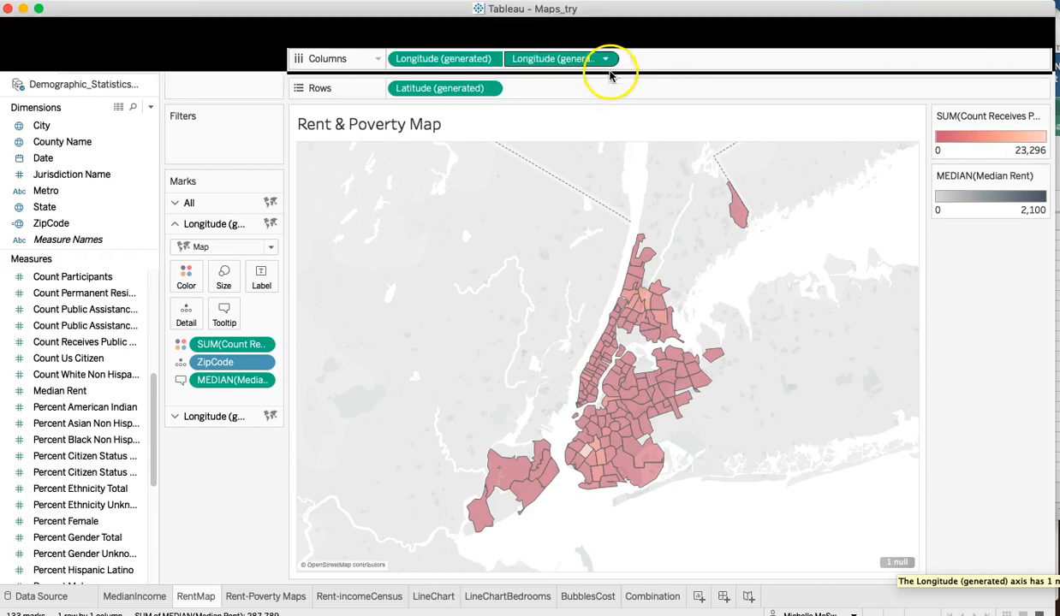
{"action": "mouse_move", "coordinate": [624, 404]}
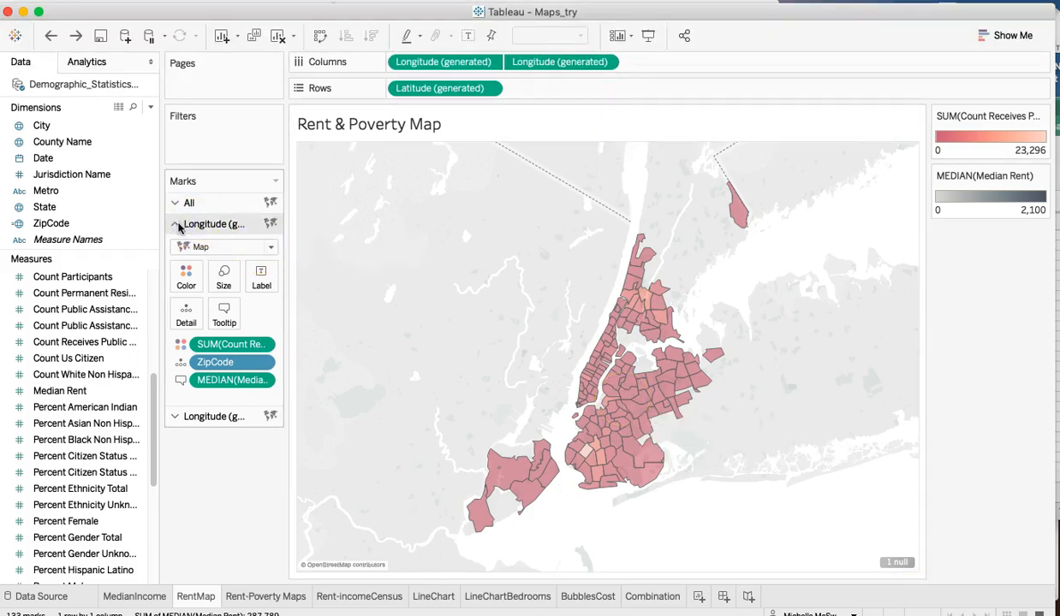
{"action": "left_click", "coordinate": [177, 417]}
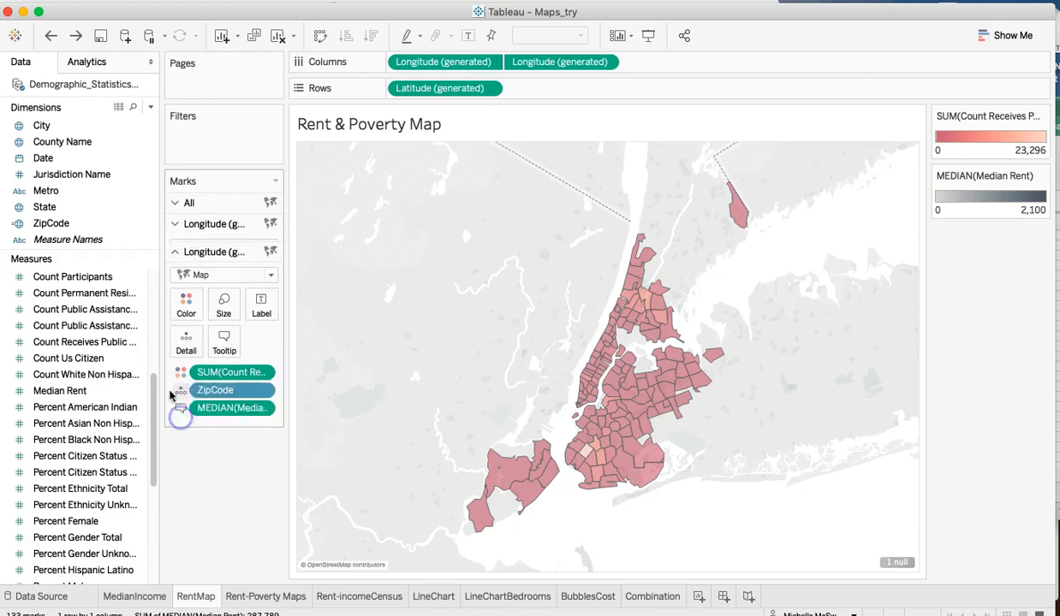
{"action": "left_click", "coordinate": [178, 203]}
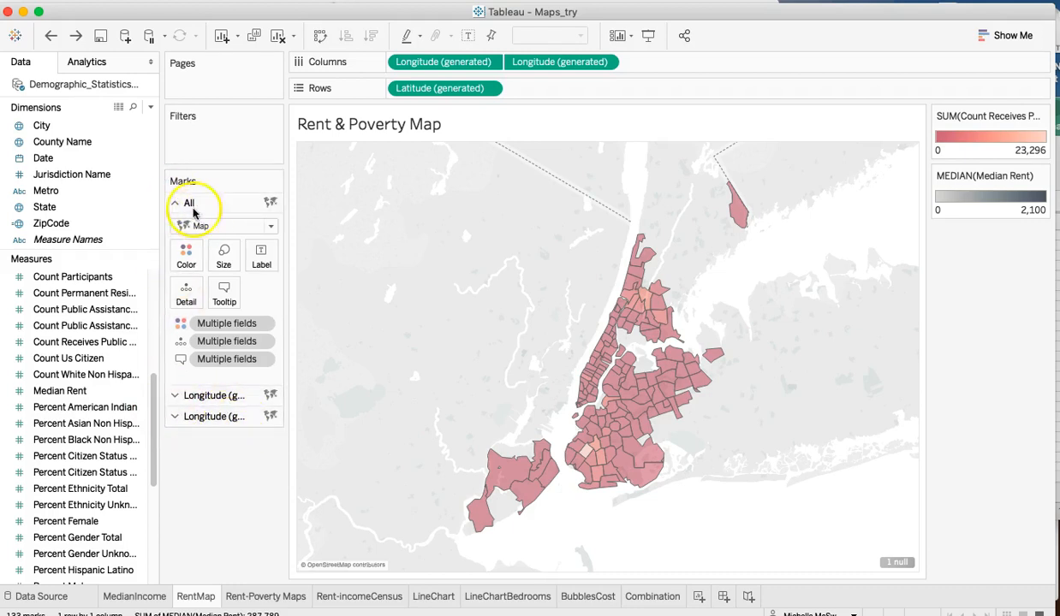
{"action": "left_click", "coordinate": [189, 396]}
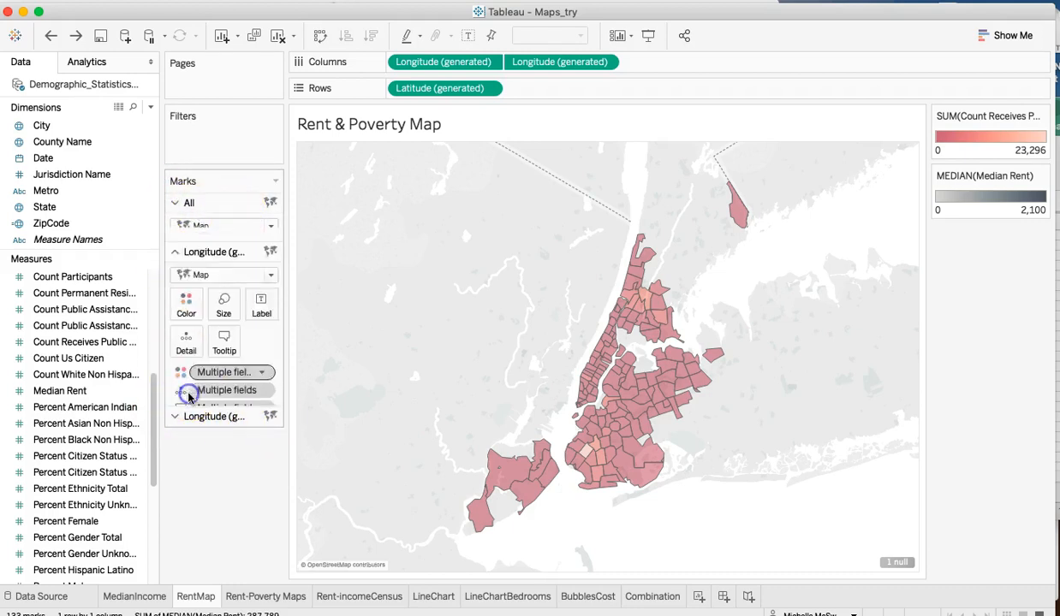
{"action": "left_click", "coordinate": [195, 419]}
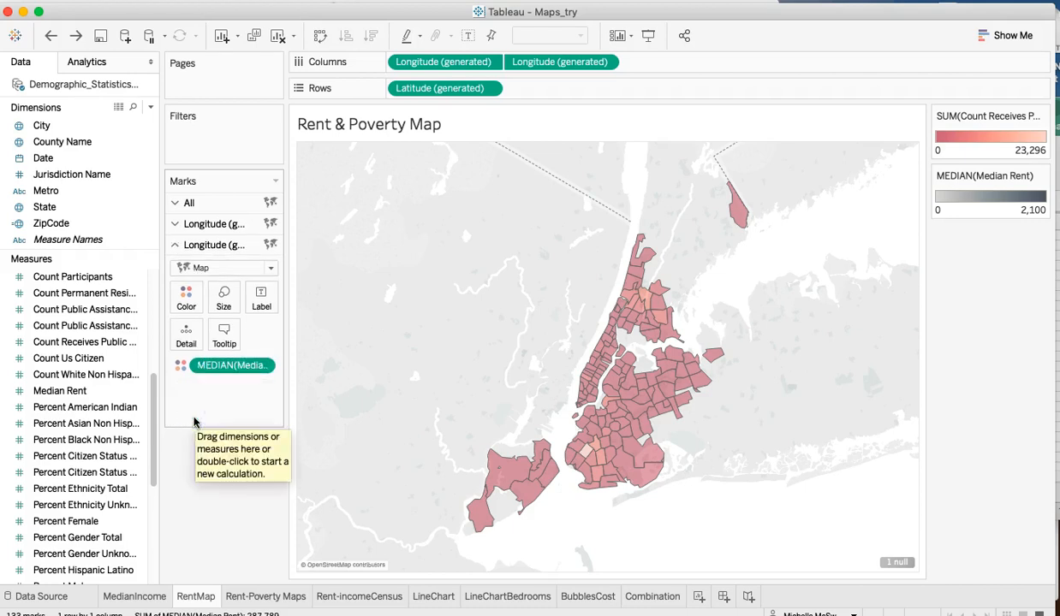
- Color the first Longitude layer of the Rent & Poverty Map by Count Public Assistance Total
{"action": "left_click", "coordinate": [179, 224]}
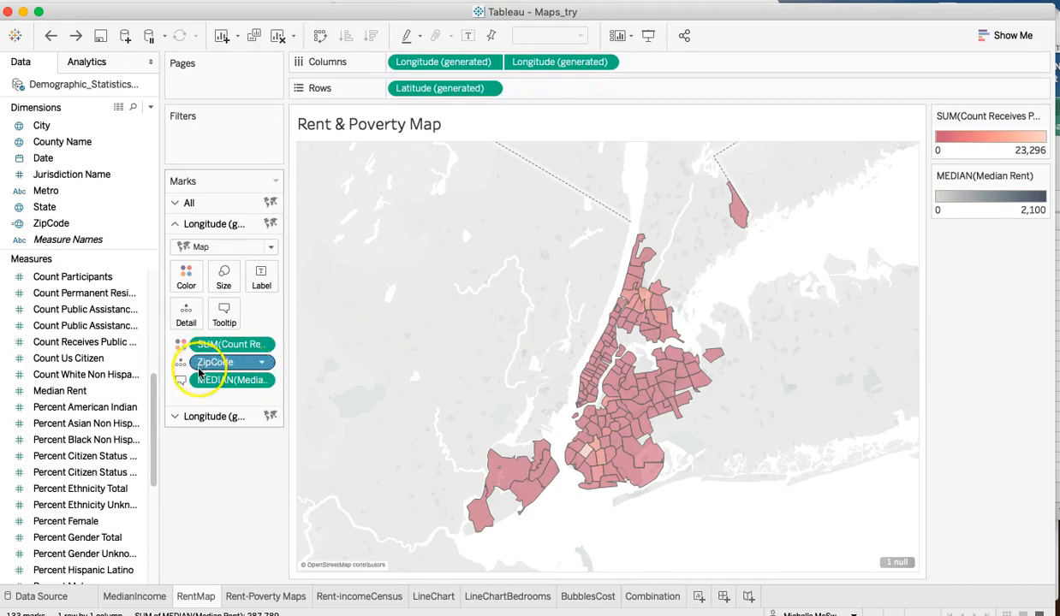
{"action": "left_click", "coordinate": [68, 310]}
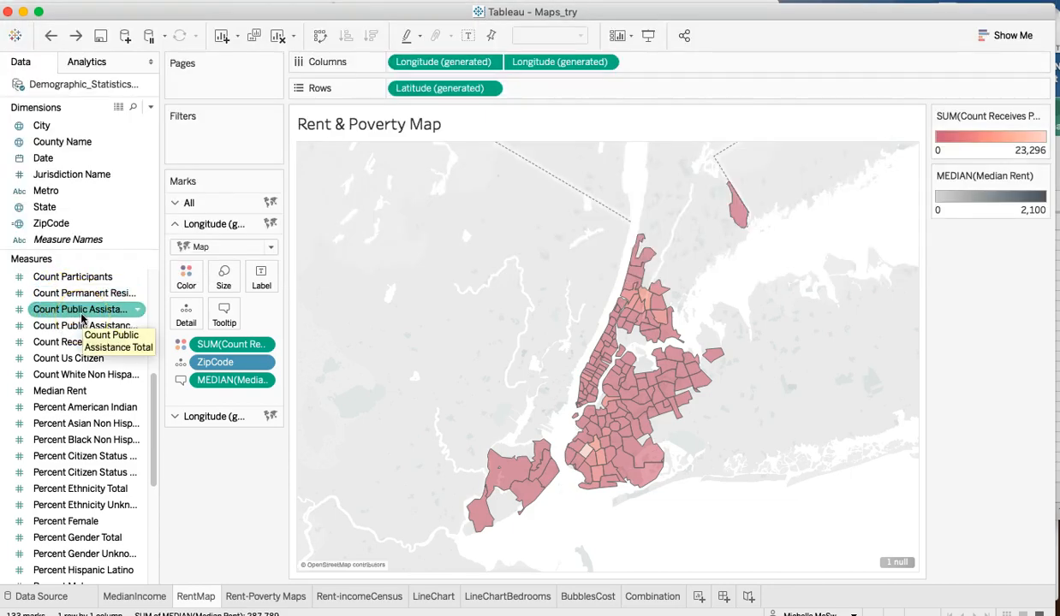
{"action": "left_click", "coordinate": [79, 313]}
{"action": "left_click_drag", "start_coordinate": [207, 351], "coordinate": [181, 278]}
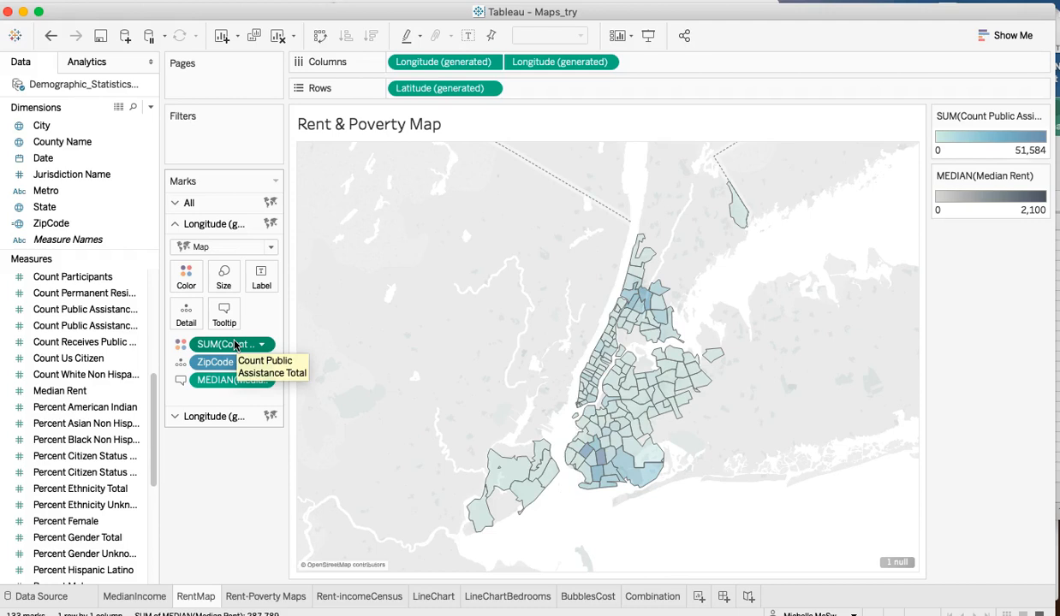
- Inspect the median rent and public assistance totals of individual zip codes in Brooklyn and the Bronx
{"action": "mouse_move", "coordinate": [586, 460]}
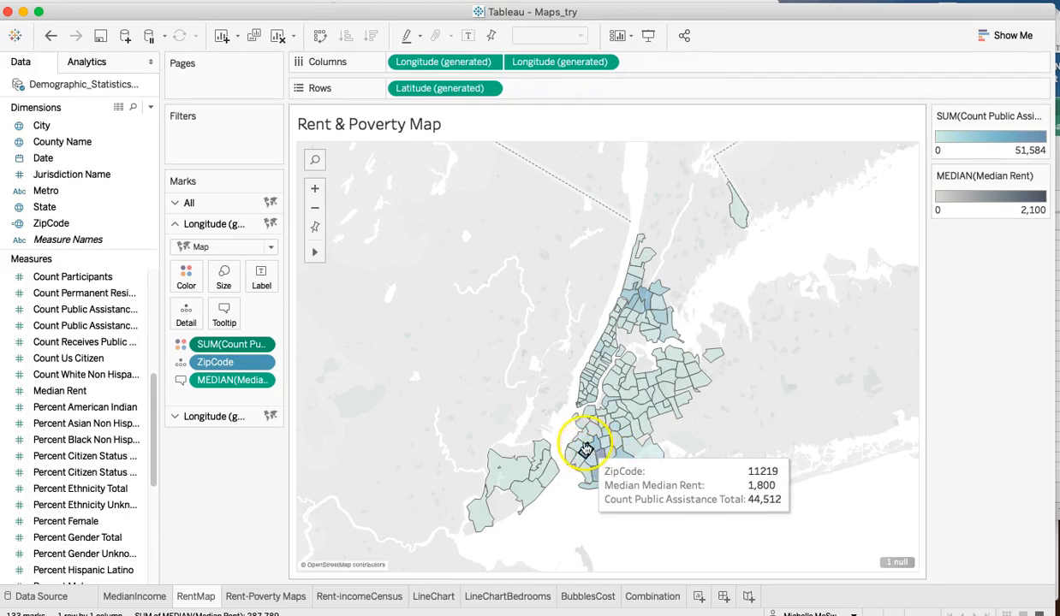
{"action": "mouse_move", "coordinate": [639, 458]}
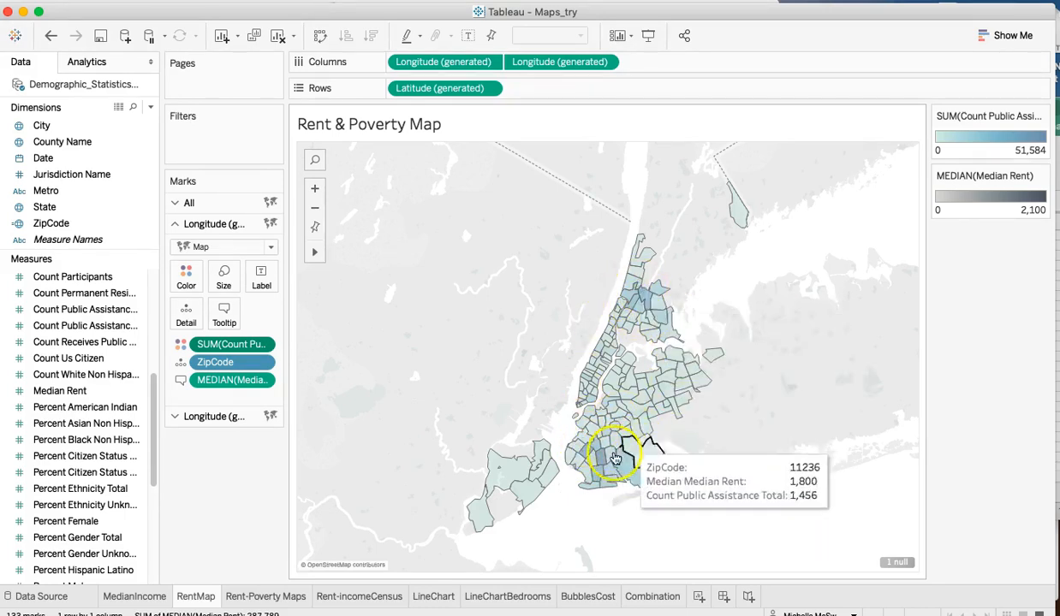
{"action": "mouse_move", "coordinate": [528, 493]}
{"action": "mouse_move", "coordinate": [657, 304]}
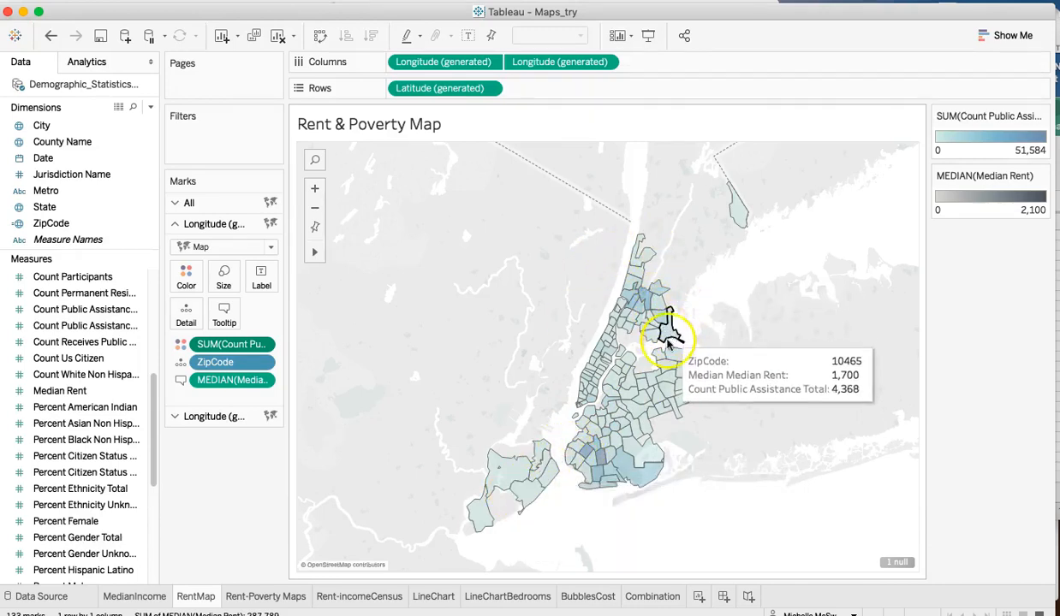
{"action": "mouse_move", "coordinate": [659, 361]}
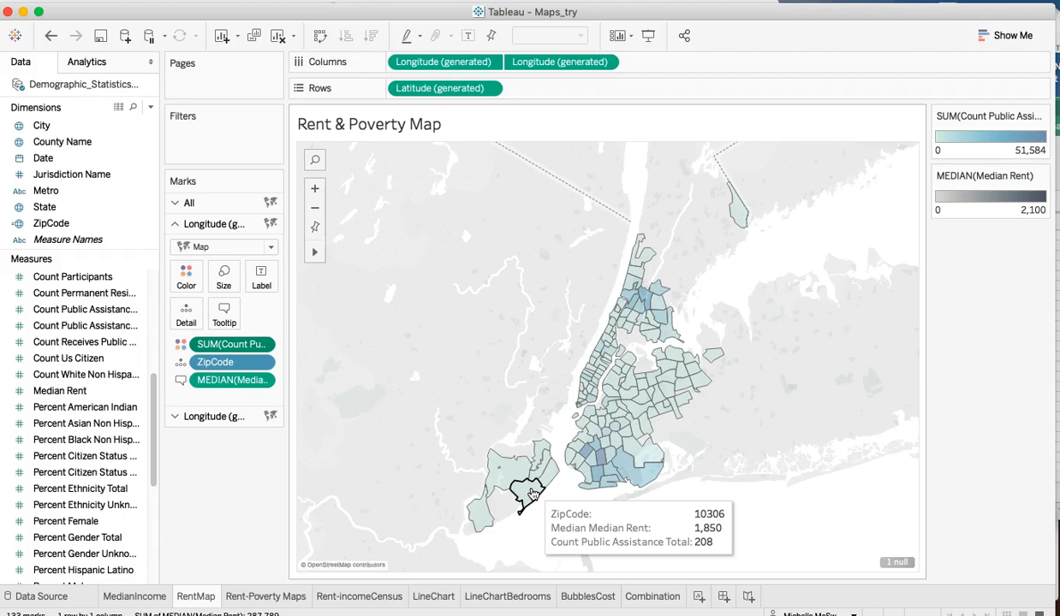
- Display the Marks settings of the second Longitude layer, which is colored by median rent
{"action": "left_click", "coordinate": [211, 420]}
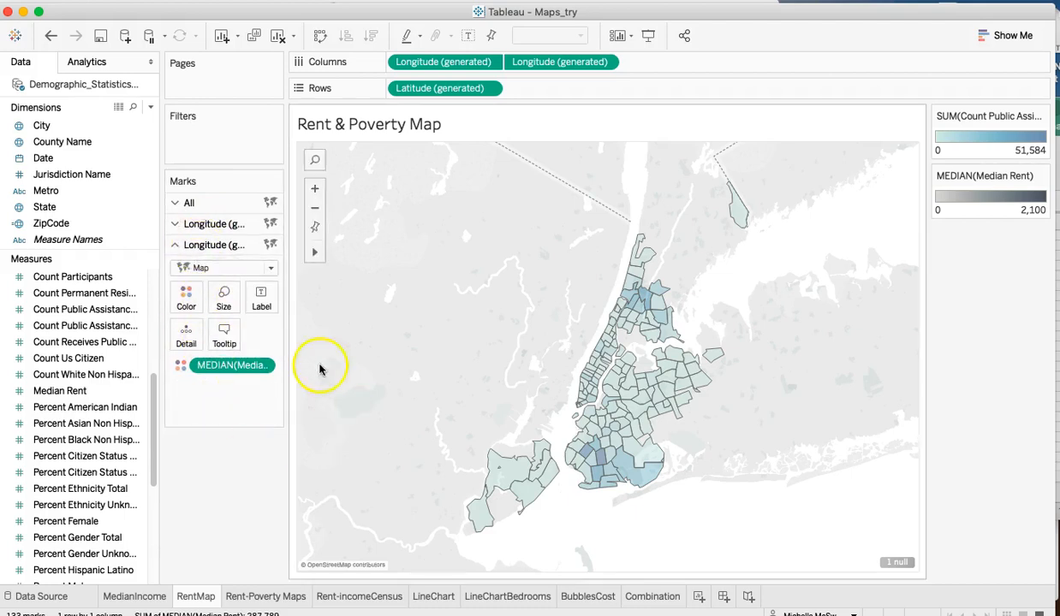
{"action": "left_click", "coordinate": [105, 295]}
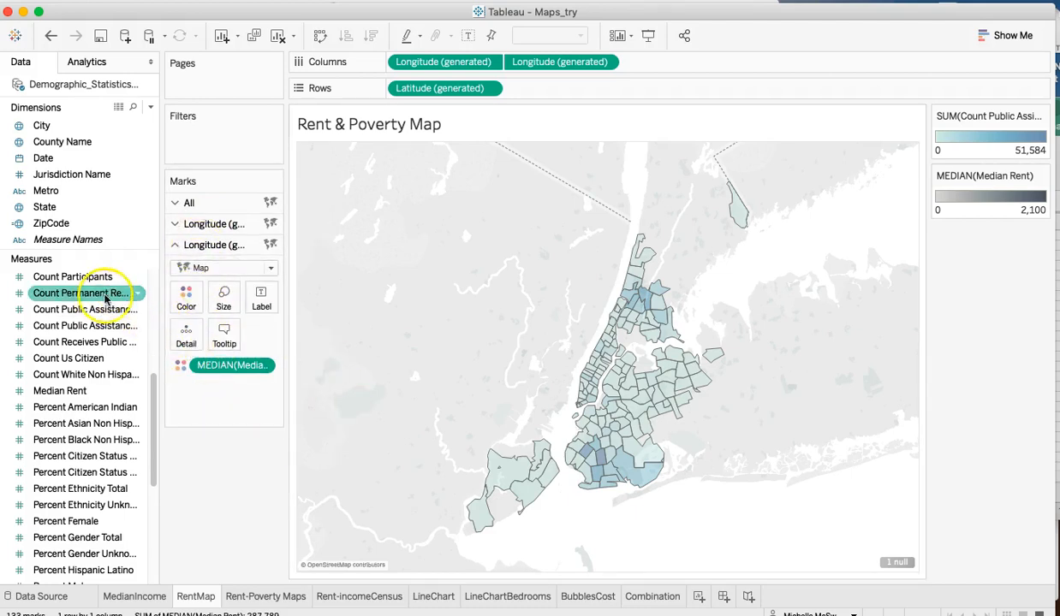
{"action": "left_click", "coordinate": [105, 472]}
{"action": "scroll", "coordinate": [104, 470], "scroll_direction": "down", "scroll_amount": 5}
{"action": "left_click", "coordinate": [105, 471]}
{"action": "scroll", "coordinate": [105, 471], "scroll_direction": "up", "scroll_amount": 5}
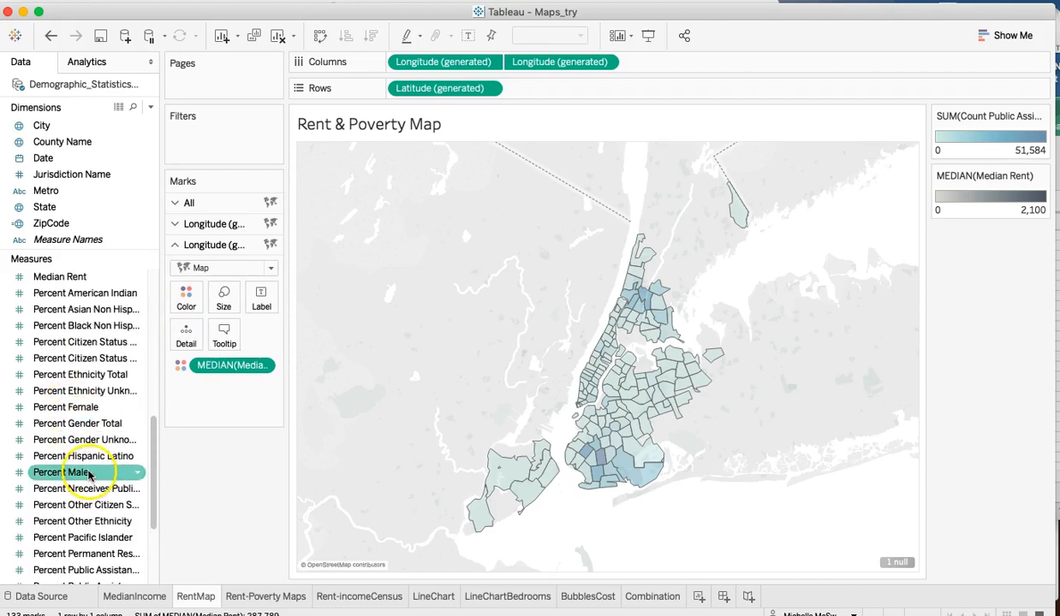
{"action": "scroll", "coordinate": [90, 471], "scroll_direction": "up", "scroll_amount": 3}
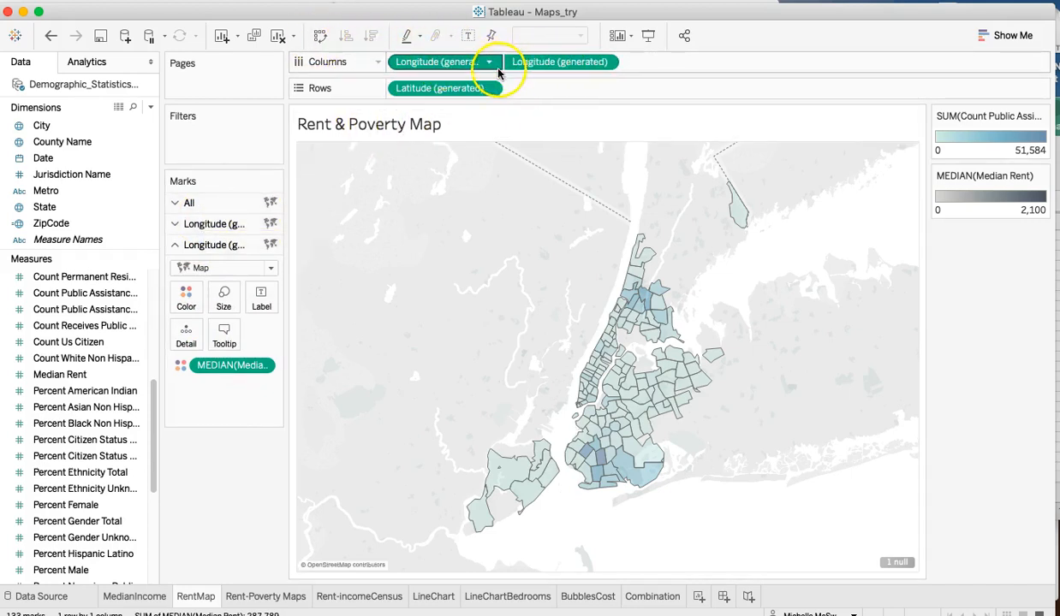
- Check the Dual Axis setting of the second Longitude field on the Rent & Poverty Map
{"action": "left_click", "coordinate": [604, 64]}
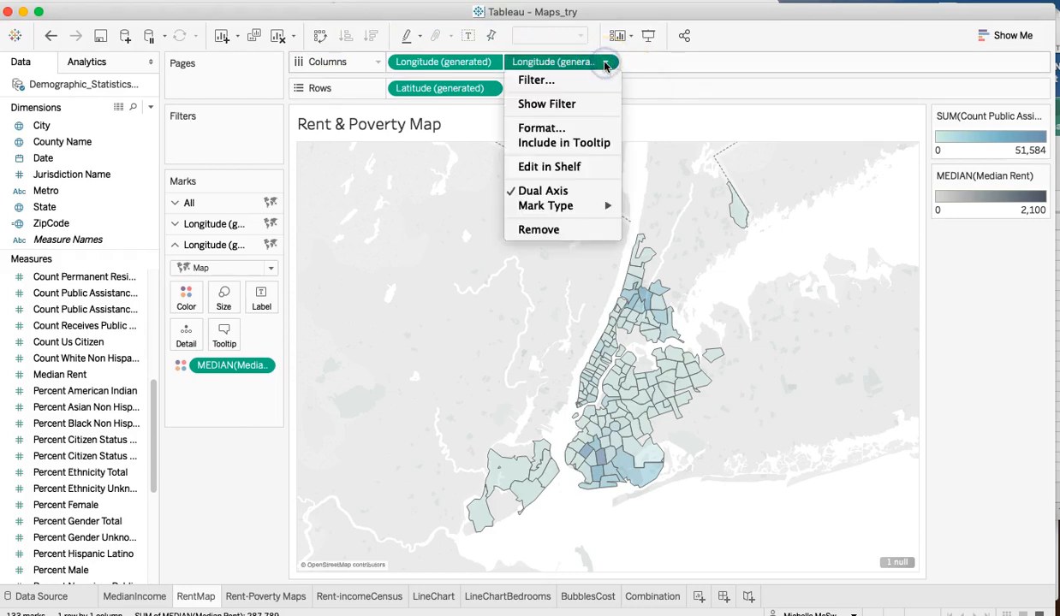
{"action": "left_click", "coordinate": [583, 190]}
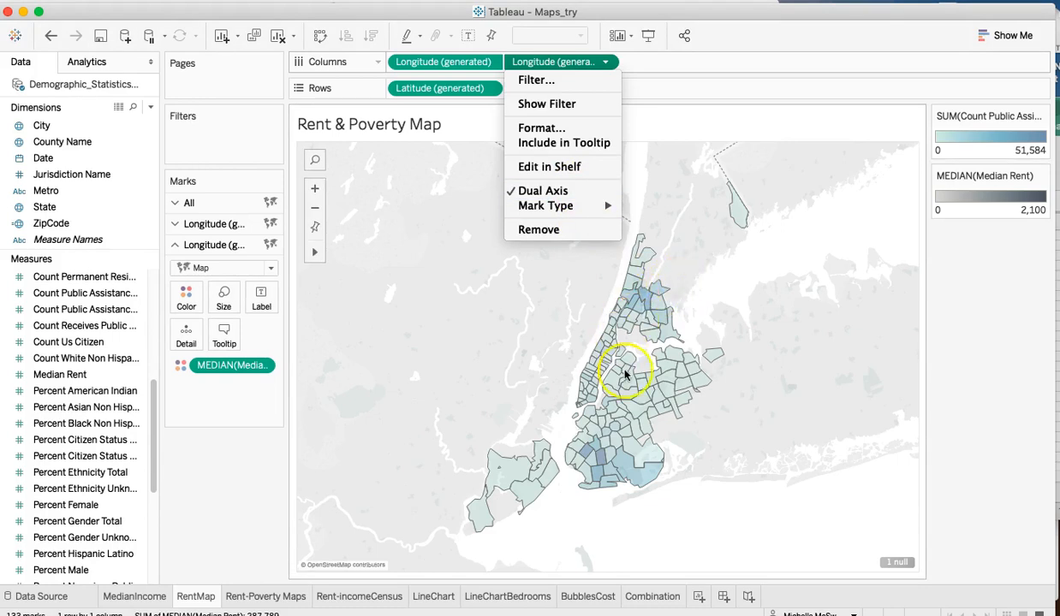
{"action": "left_click", "coordinate": [755, 283]}
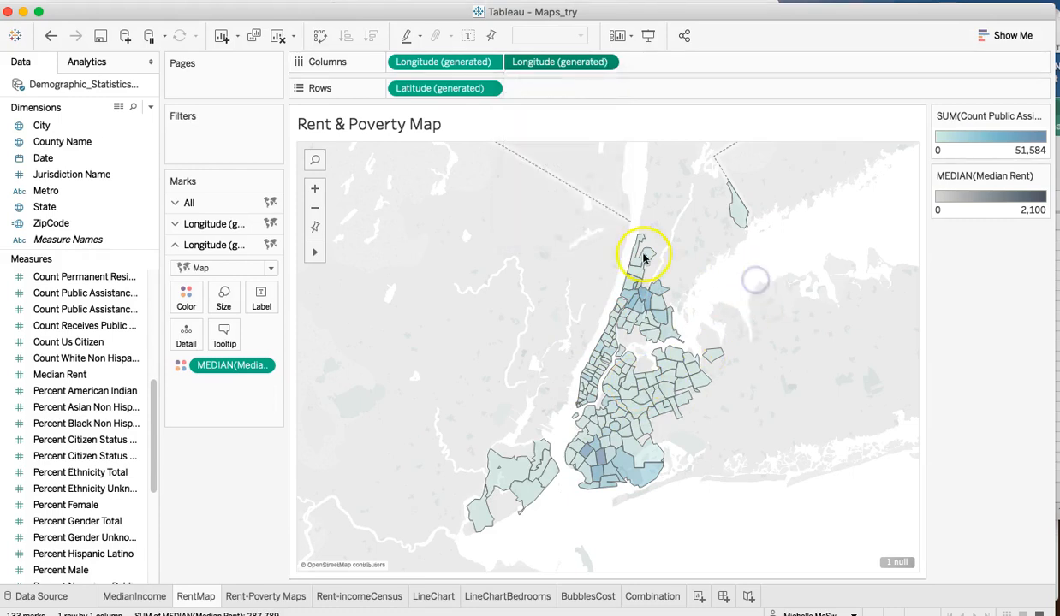
{"action": "left_click", "coordinate": [604, 64]}
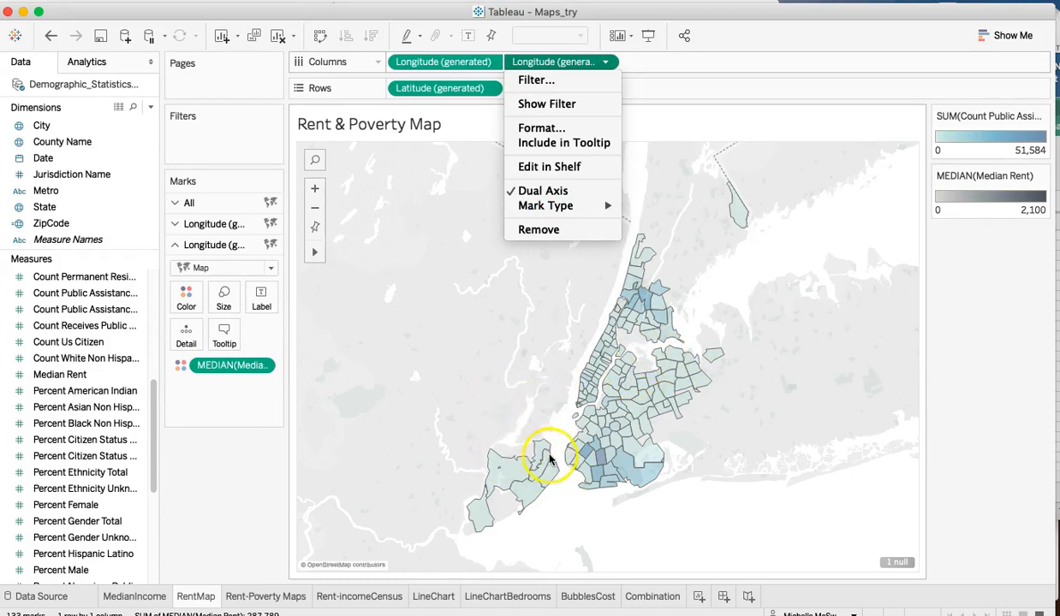
{"action": "left_click", "coordinate": [212, 227]}
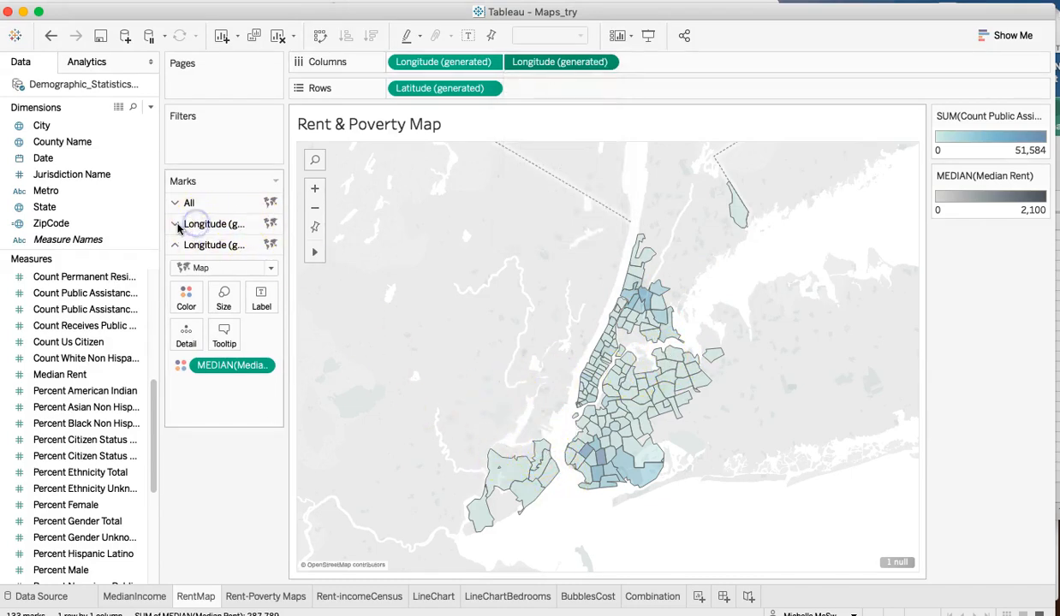
- Recolor the Count Public Assistance Total of the first Longitude layer with the Red palette in reversed order
{"action": "left_click", "coordinate": [174, 224]}
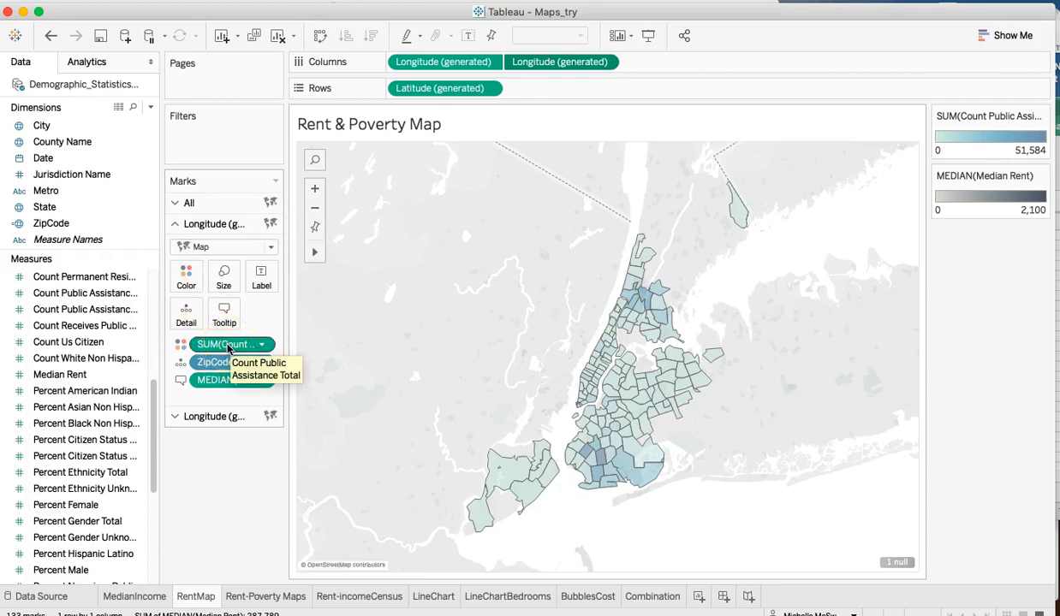
{"action": "left_click", "coordinate": [1025, 263]}
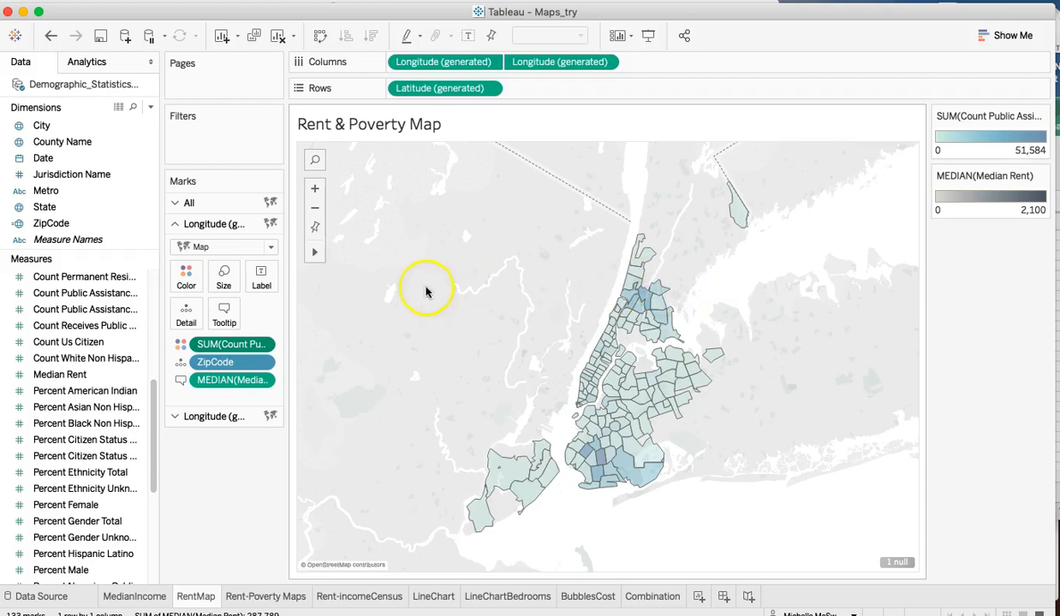
{"action": "left_click", "coordinate": [184, 274]}
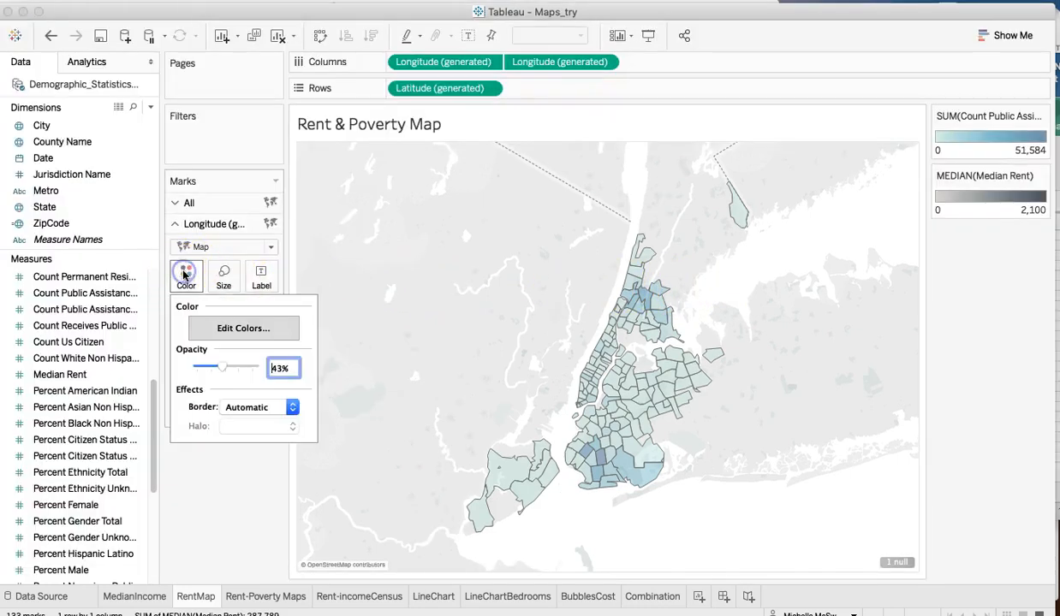
{"action": "left_click", "coordinate": [249, 329]}
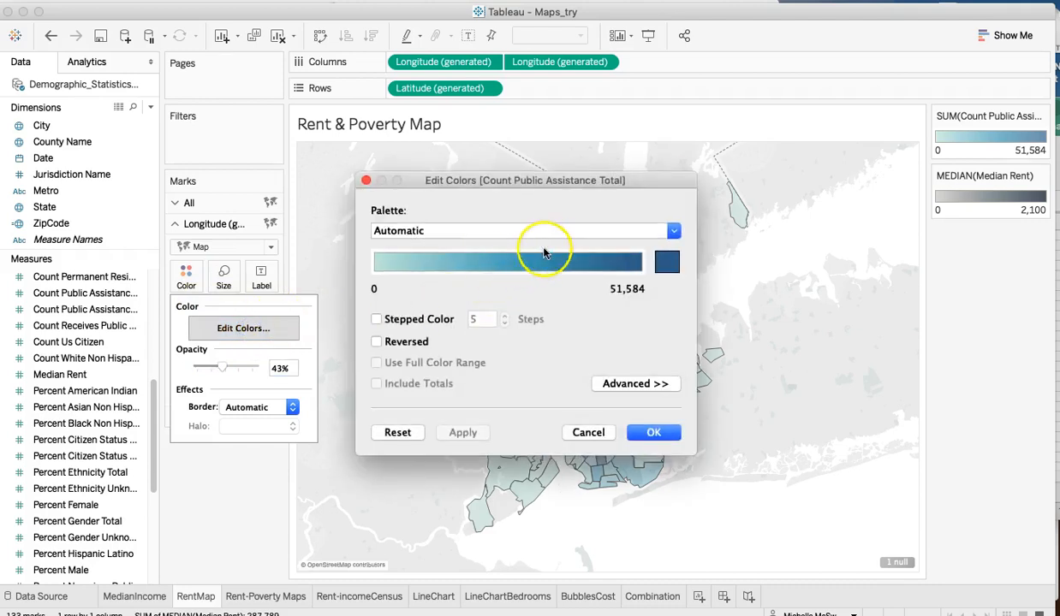
{"action": "left_click", "coordinate": [377, 341]}
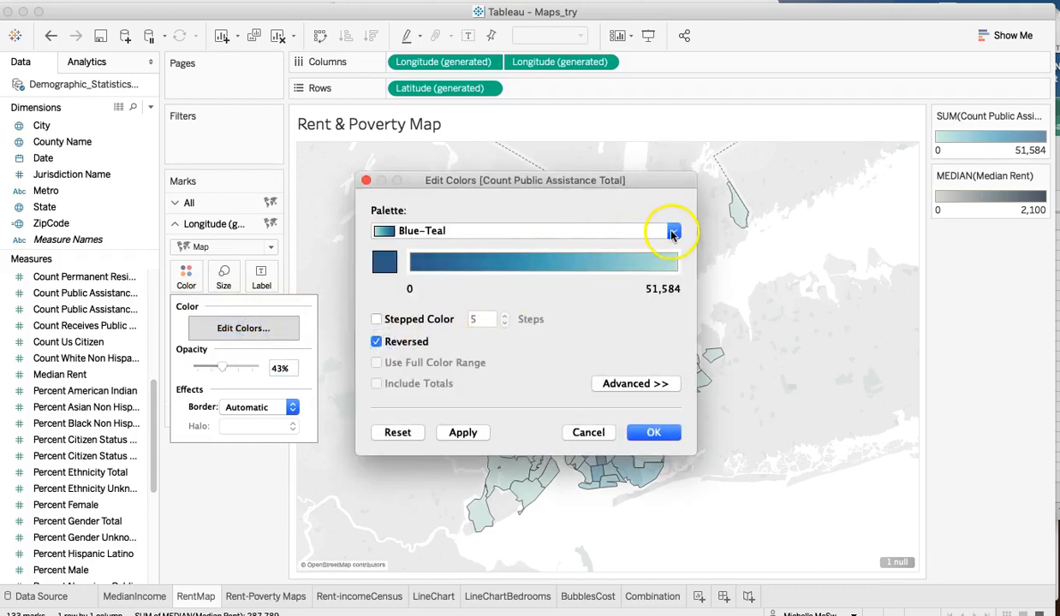
{"action": "left_click", "coordinate": [674, 233]}
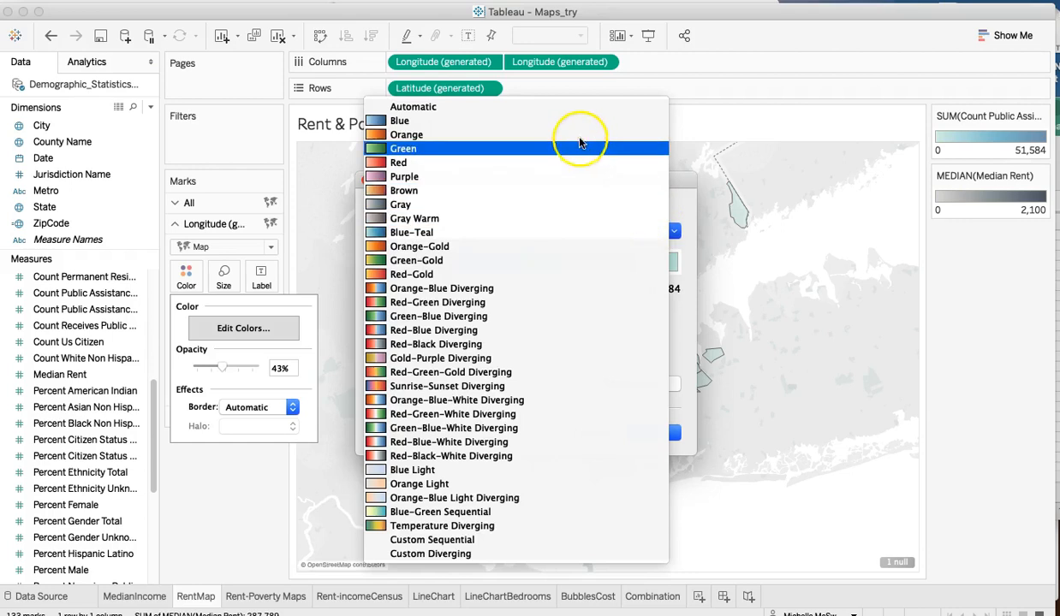
{"action": "left_click", "coordinate": [551, 162]}
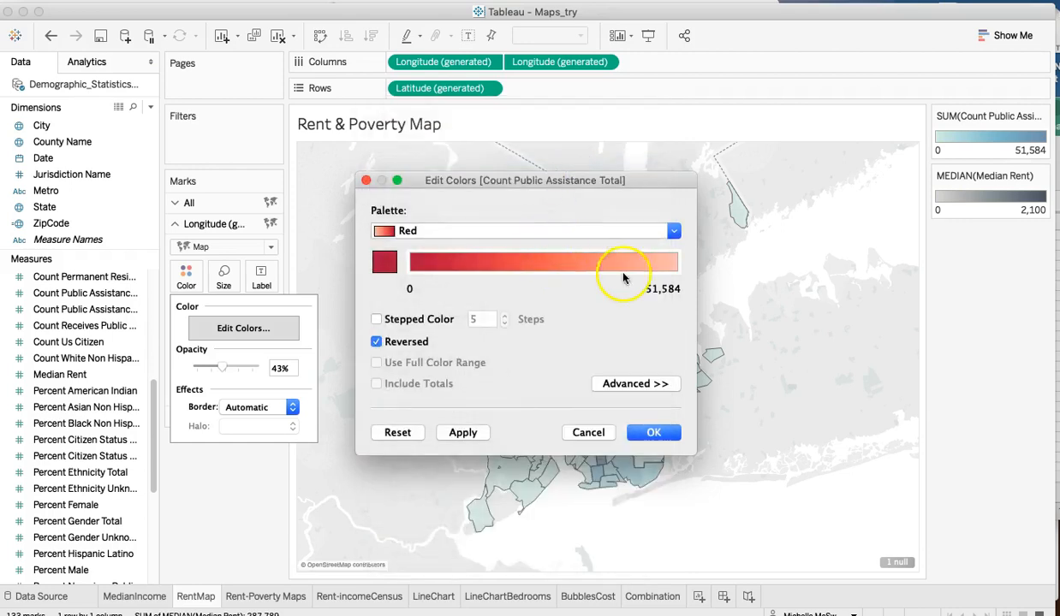
{"action": "left_click", "coordinate": [462, 433]}
{"action": "left_click", "coordinate": [650, 434]}
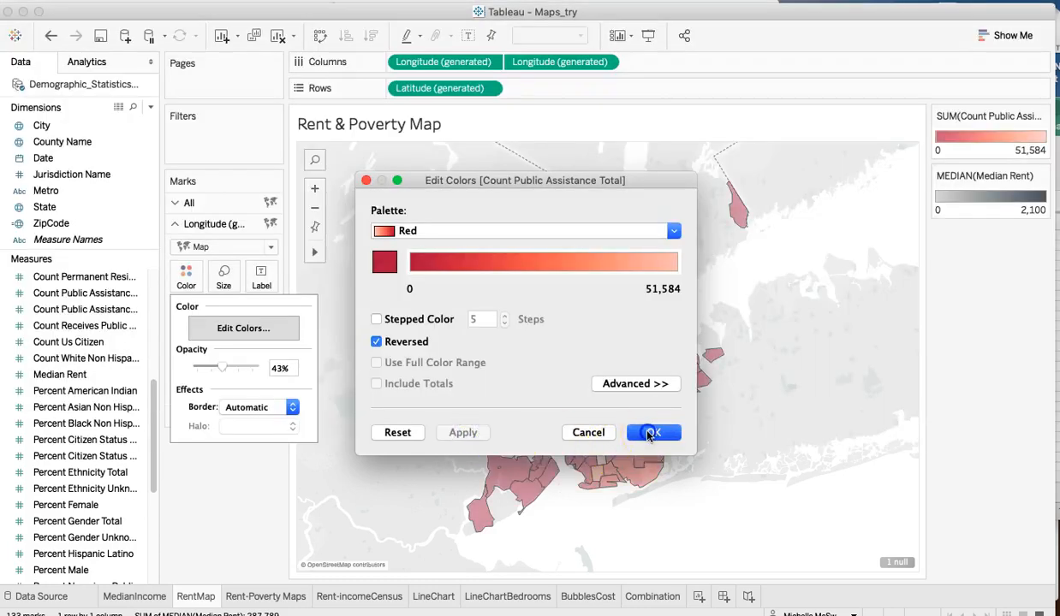
- Review the palette and range settings used for Median Rent on the second Longitude layer
{"action": "left_click", "coordinate": [225, 419]}
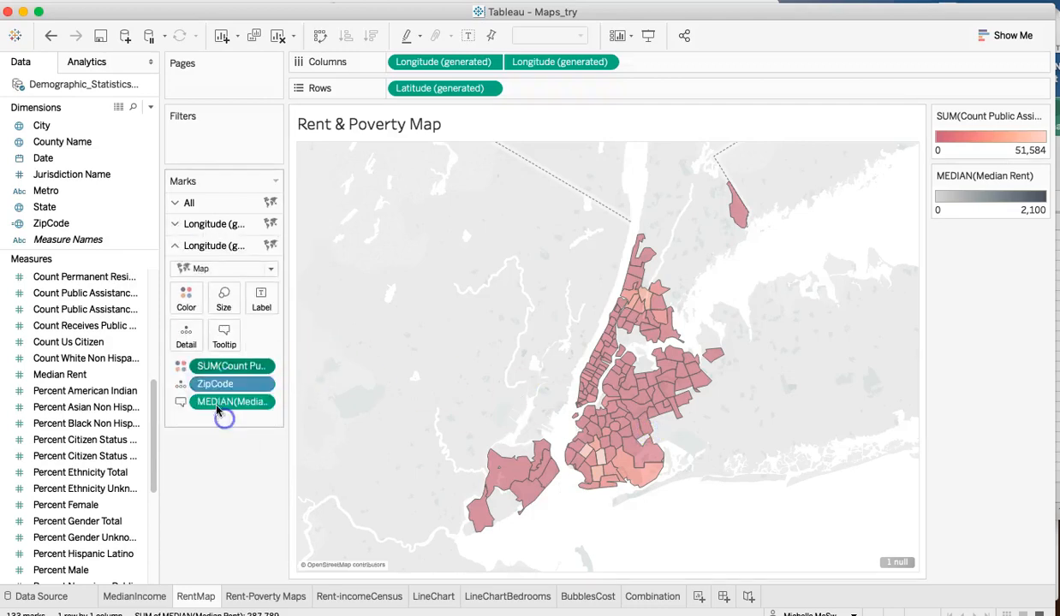
{"action": "left_click", "coordinate": [186, 297]}
{"action": "left_click", "coordinate": [267, 354]}
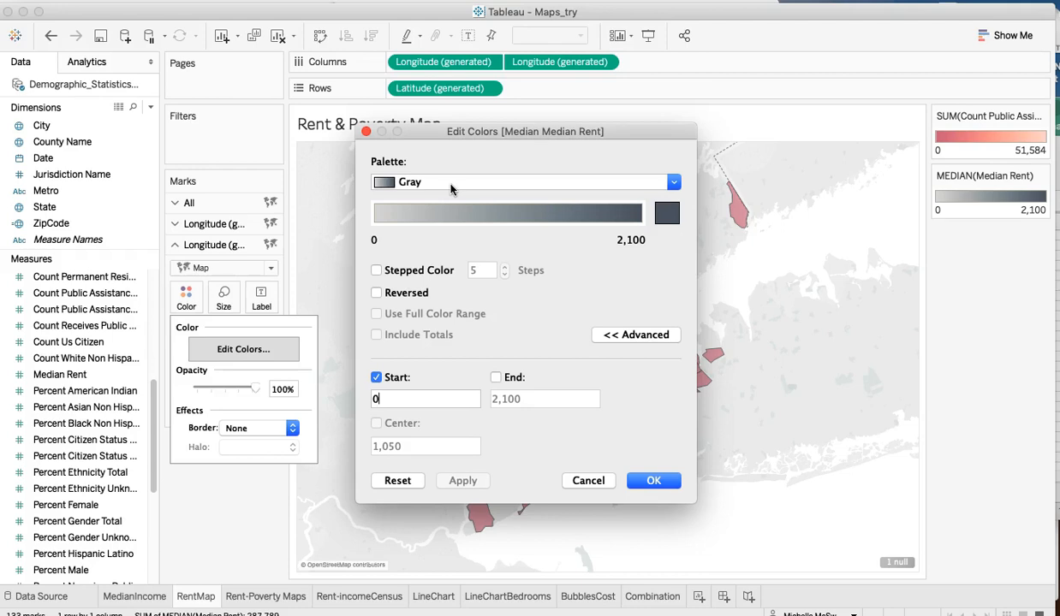
{"action": "left_click", "coordinate": [653, 481]}
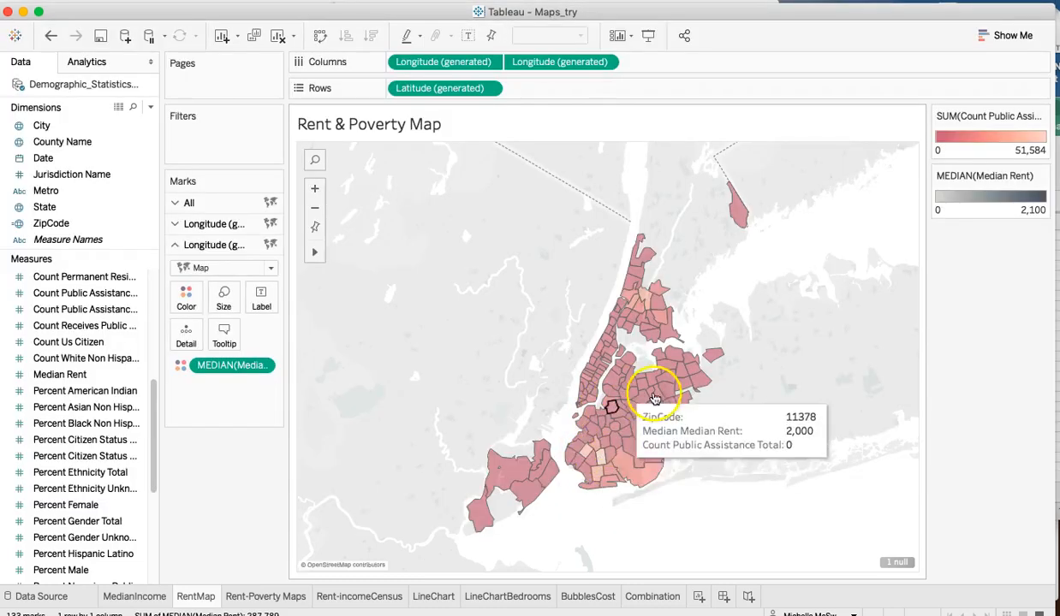
- Set the color opacity of the first Longitude layer to 41%
{"action": "left_click", "coordinate": [185, 223]}
{"action": "left_click", "coordinate": [187, 272]}
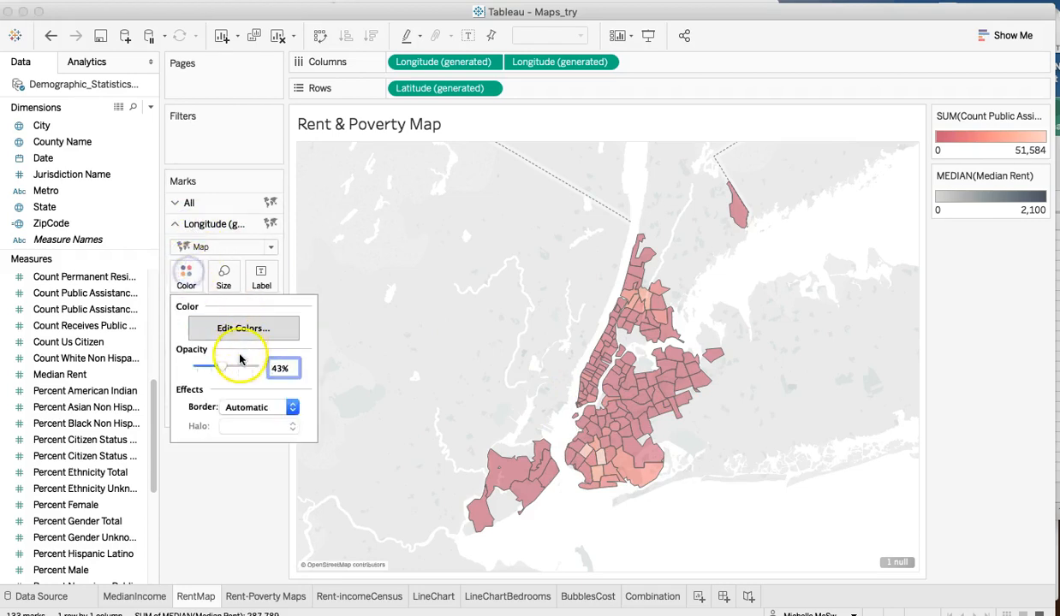
{"action": "left_click_drag", "start_coordinate": [225, 368], "coordinate": [229, 369]}
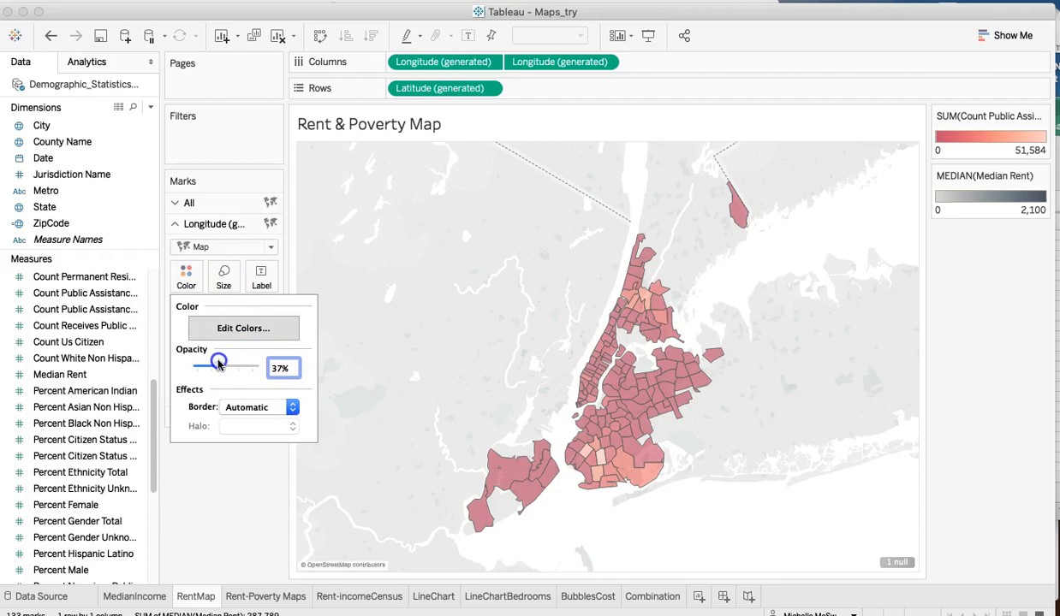
{"action": "left_click_drag", "start_coordinate": [220, 363], "coordinate": [221, 363]}
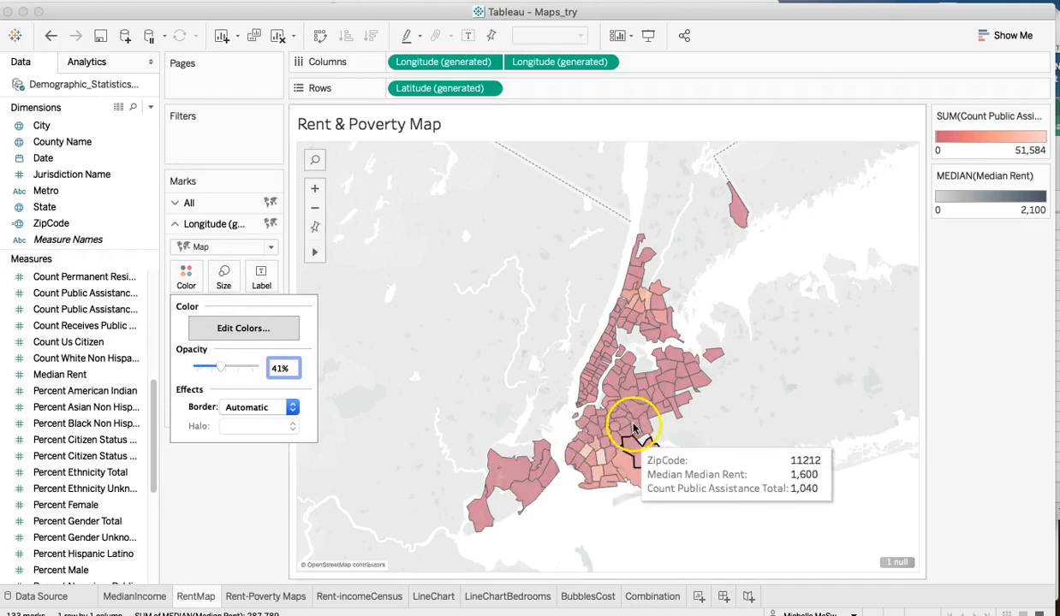
{"action": "left_click", "coordinate": [377, 348]}
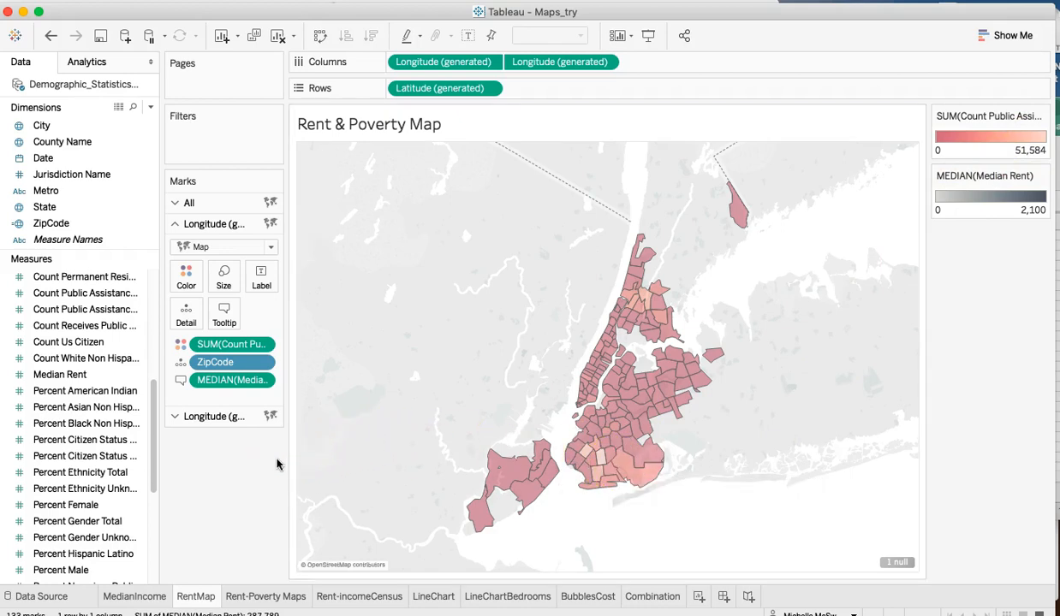
- Examine how the All, first and second Longitude Marks cards build the two side-by-side maps on the Rent-Poverty Maps sheet
{"action": "left_click", "coordinate": [267, 598]}
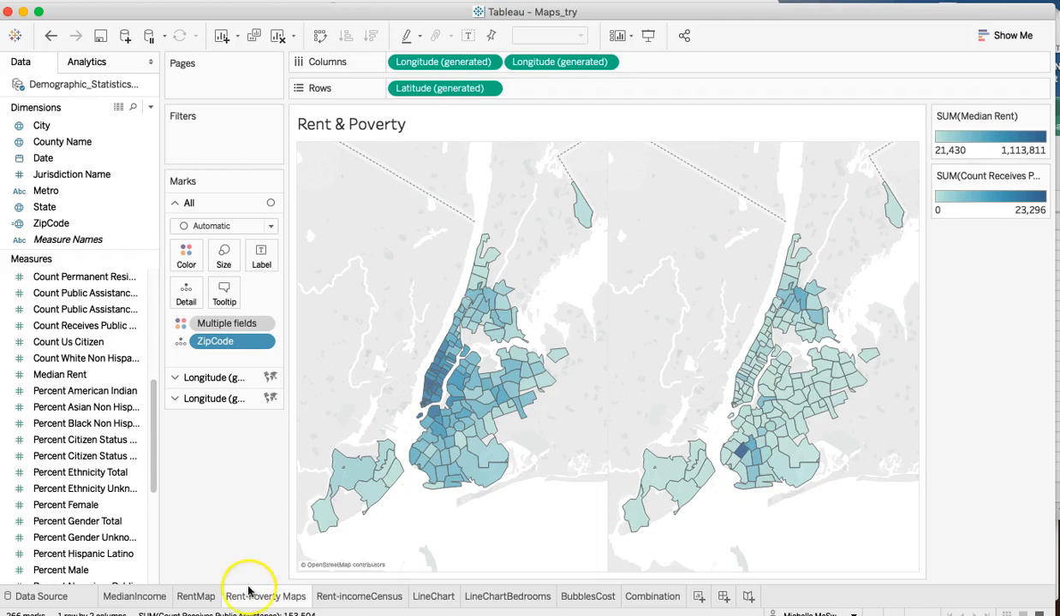
{"action": "left_click", "coordinate": [196, 597]}
{"action": "left_click", "coordinate": [263, 598]}
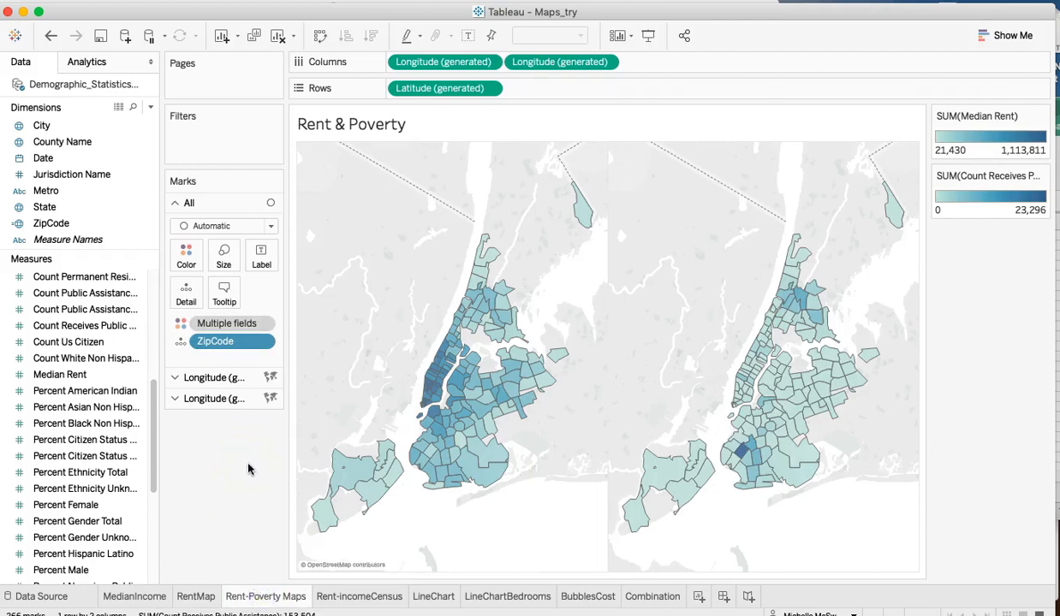
{"action": "mouse_move", "coordinate": [435, 382]}
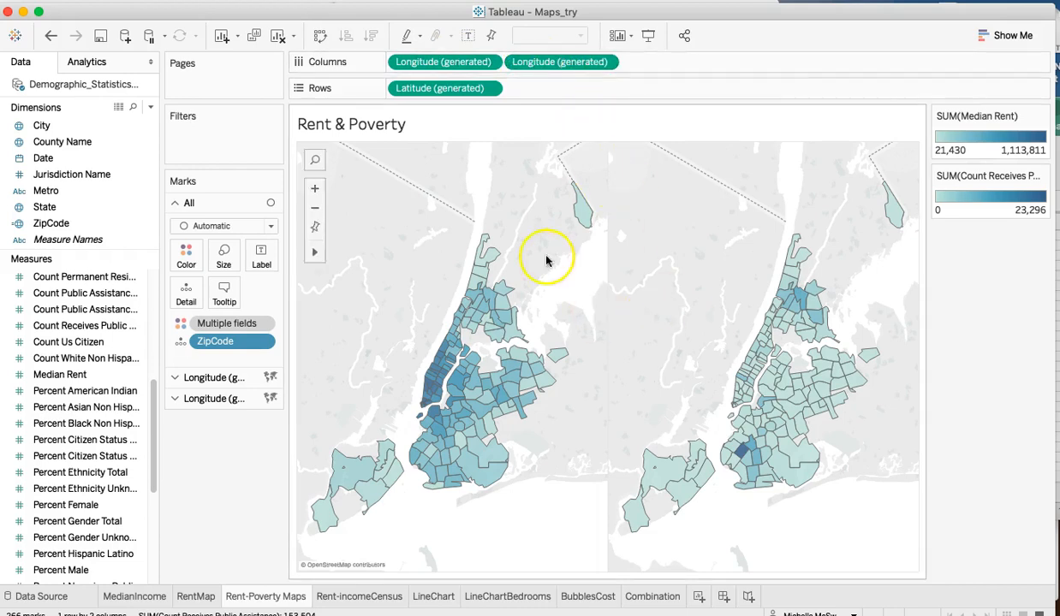
{"action": "left_click", "coordinate": [206, 378]}
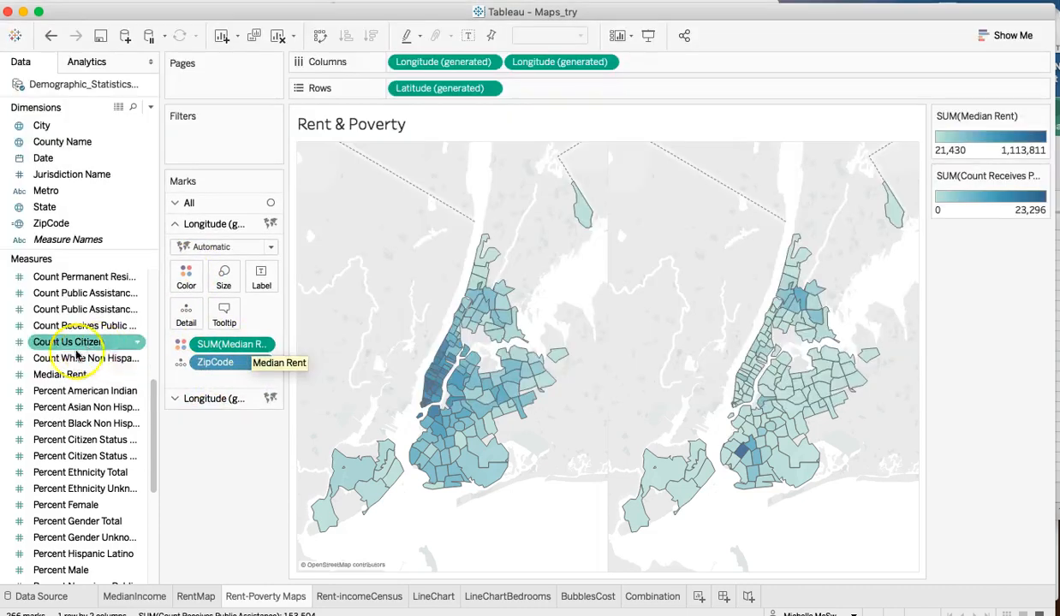
{"action": "left_click", "coordinate": [206, 400]}
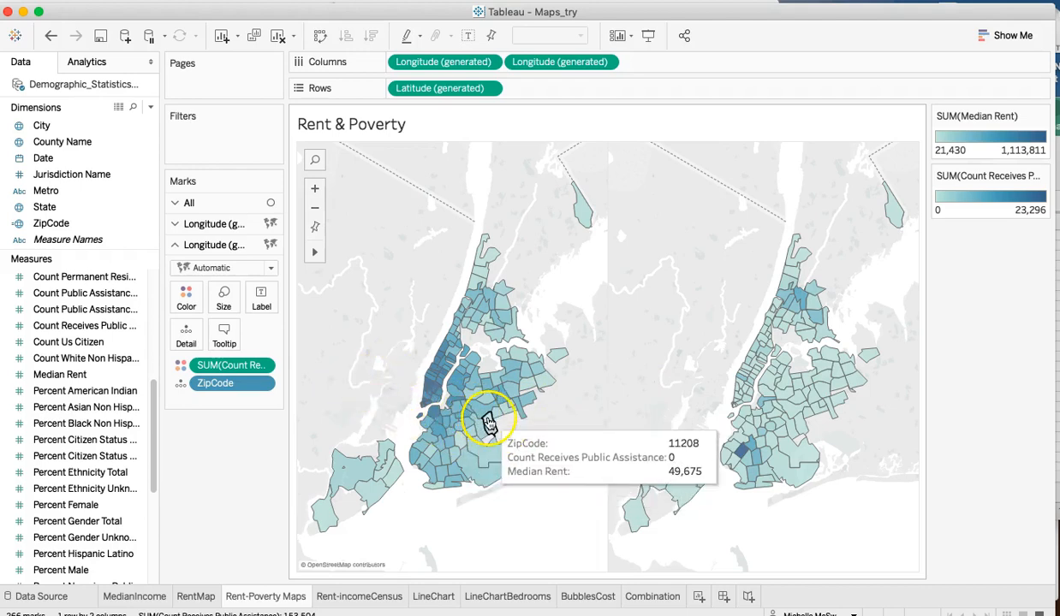
{"action": "left_click", "coordinate": [187, 205]}
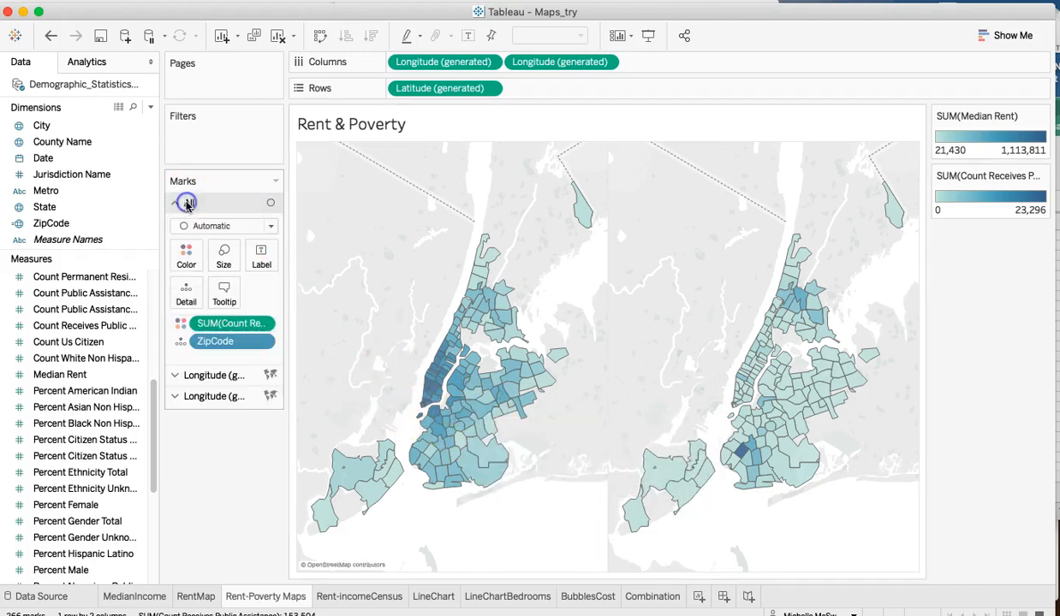
{"action": "left_click", "coordinate": [211, 378]}
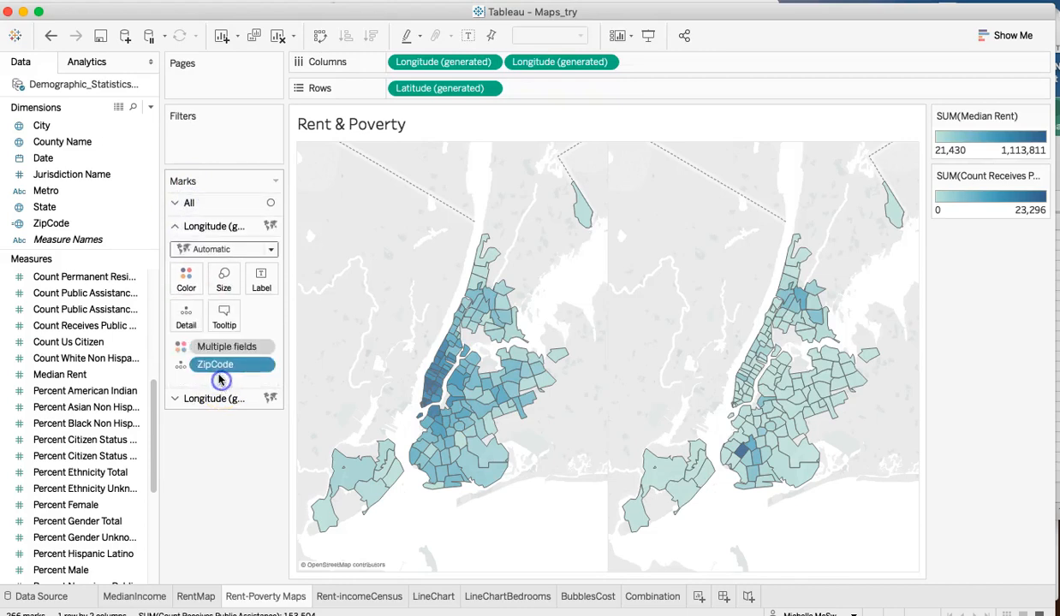
{"action": "left_click", "coordinate": [213, 399]}
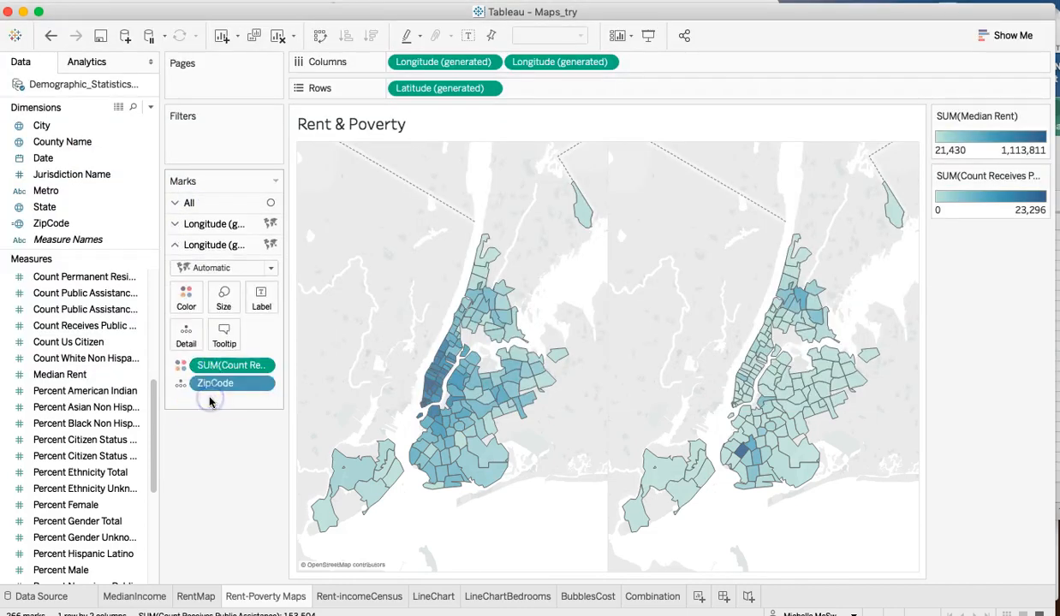
- Review on the RentMap sheet how Median Rent is used in the first Longitude layer's tooltip and the second layer's color
{"action": "left_click", "coordinate": [197, 597]}
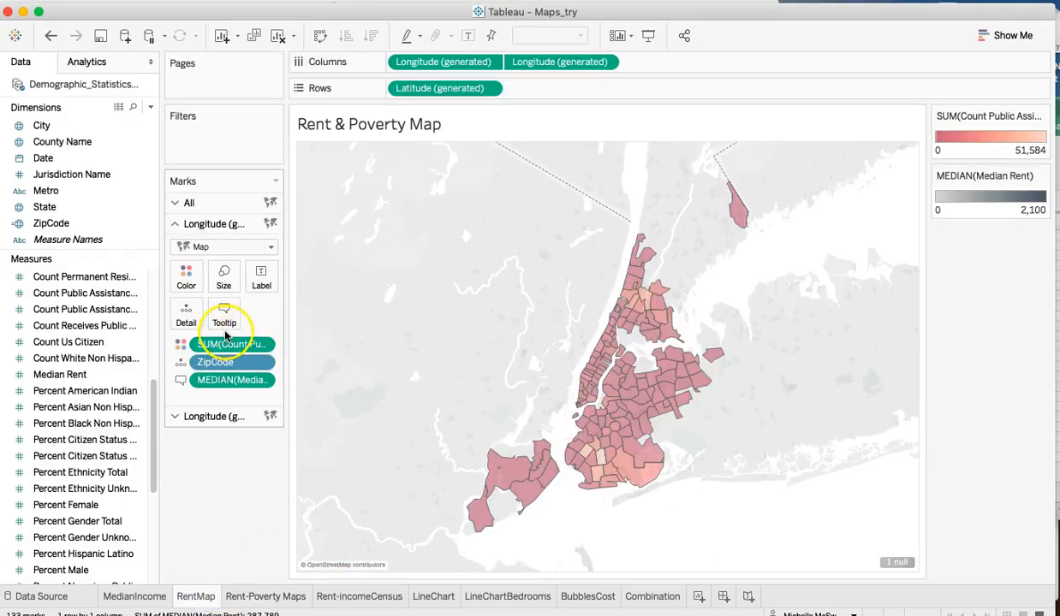
{"action": "mouse_move", "coordinate": [625, 402]}
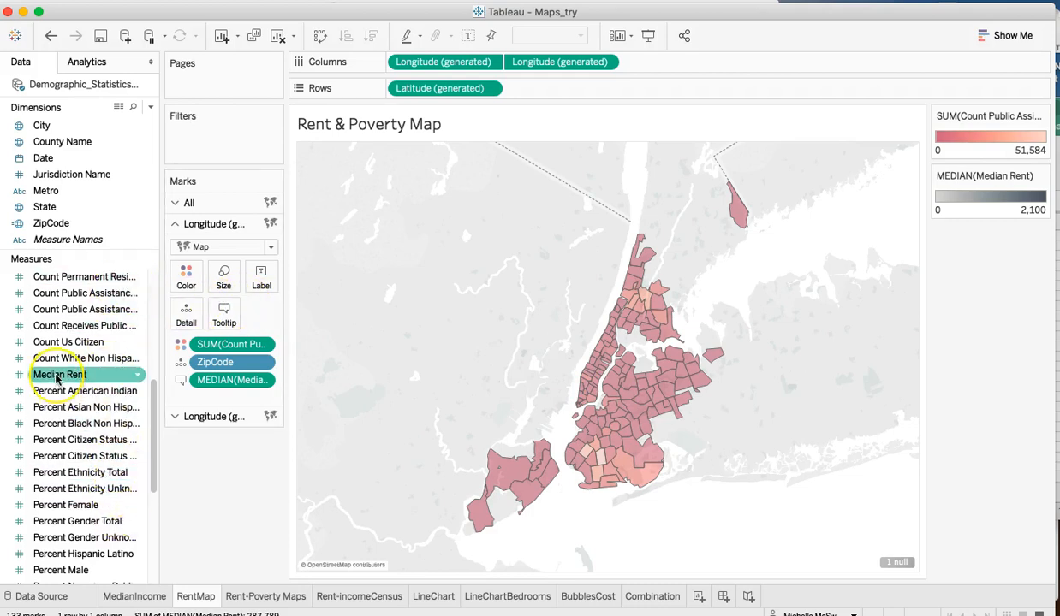
{"action": "left_click_drag", "start_coordinate": [56, 376], "coordinate": [228, 315]}
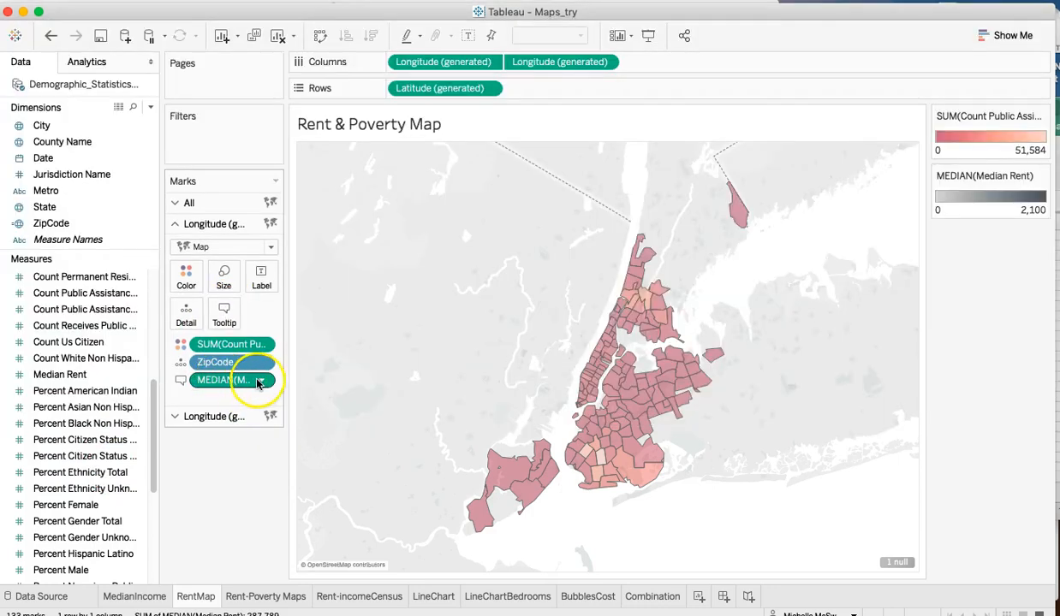
{"action": "left_click", "coordinate": [229, 416]}
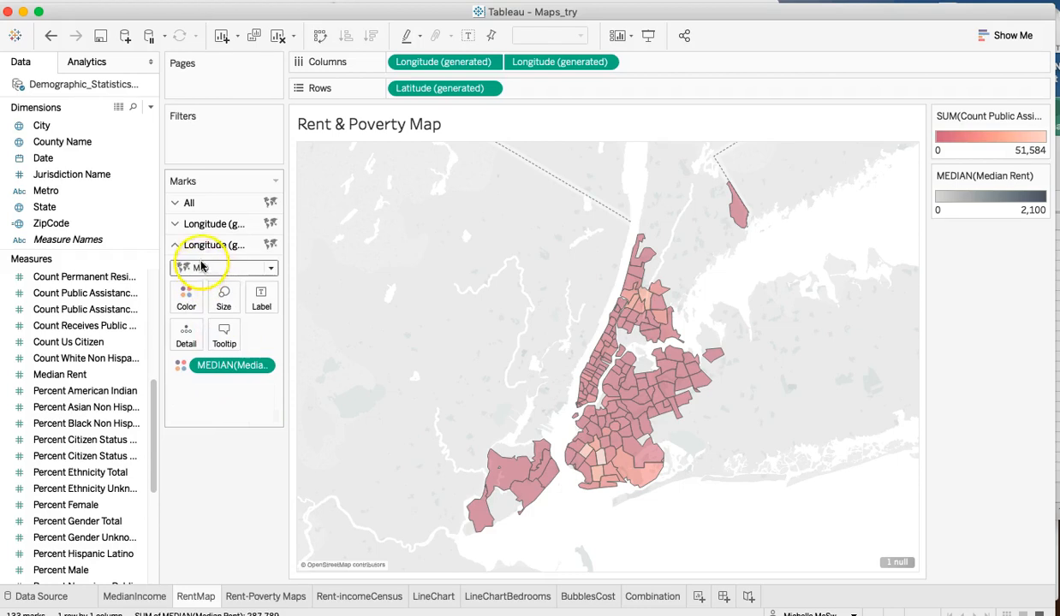
{"action": "left_click", "coordinate": [206, 223]}
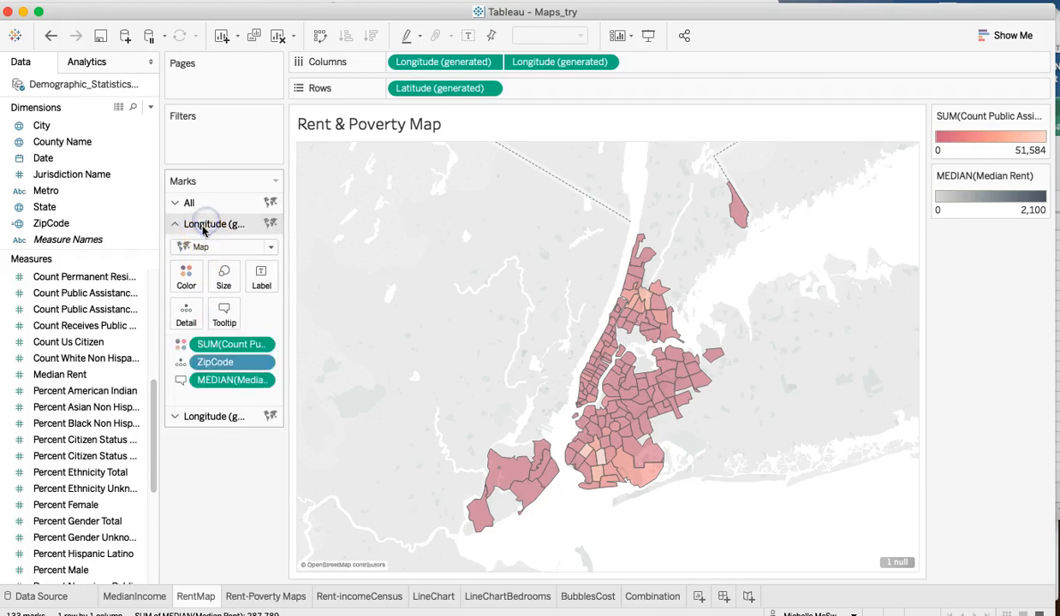
- Inspect rent and public assistance values for individual zip codes on the RentMap sheet and compare with the Rent-Poverty Maps sheet
{"action": "mouse_move", "coordinate": [615, 438]}
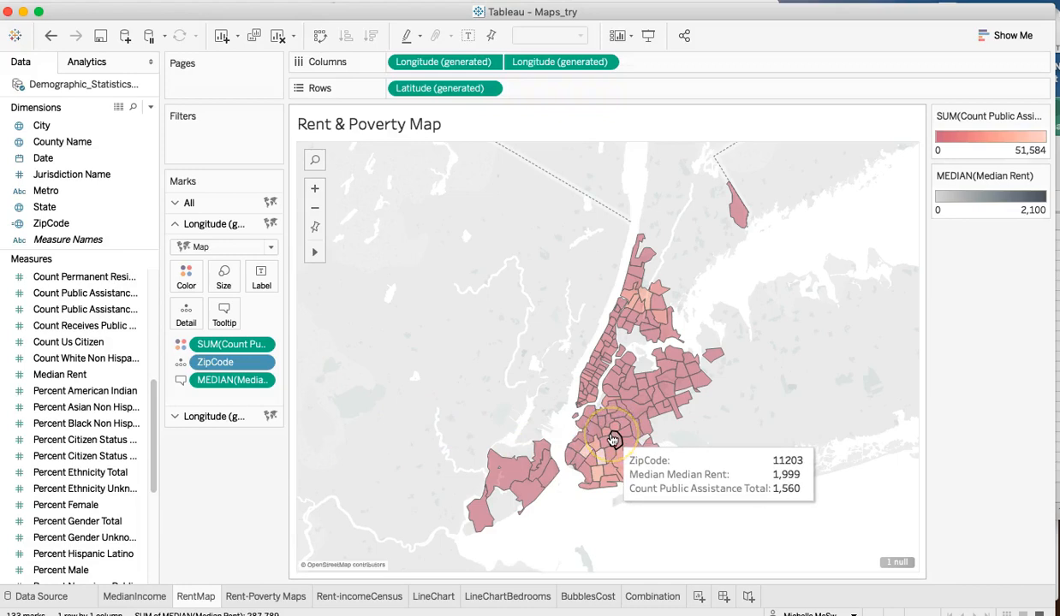
{"action": "left_click", "coordinate": [625, 426]}
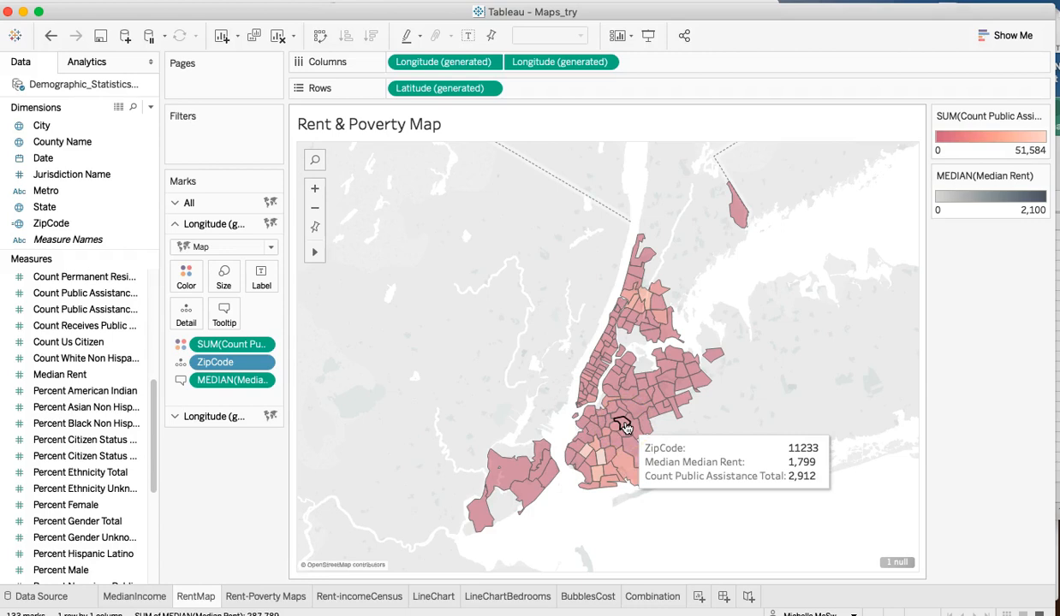
{"action": "left_click", "coordinate": [274, 596]}
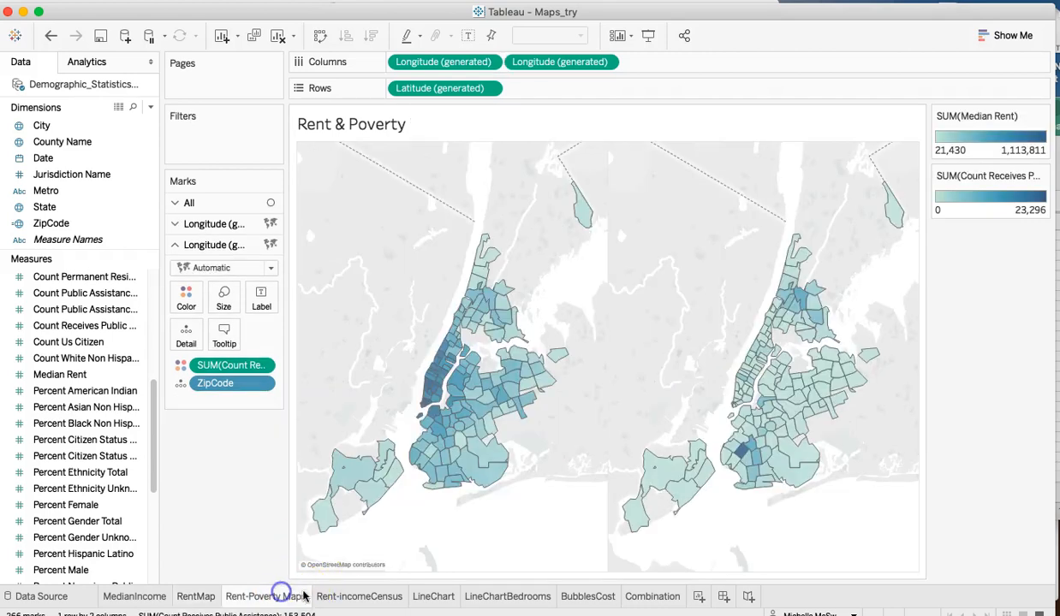
- Review the Rent-incomeCensus sheet's Household Income background data layer, its zip code level and palette, and the second Longitude field's dual-axis option
{"action": "left_click", "coordinate": [351, 597]}
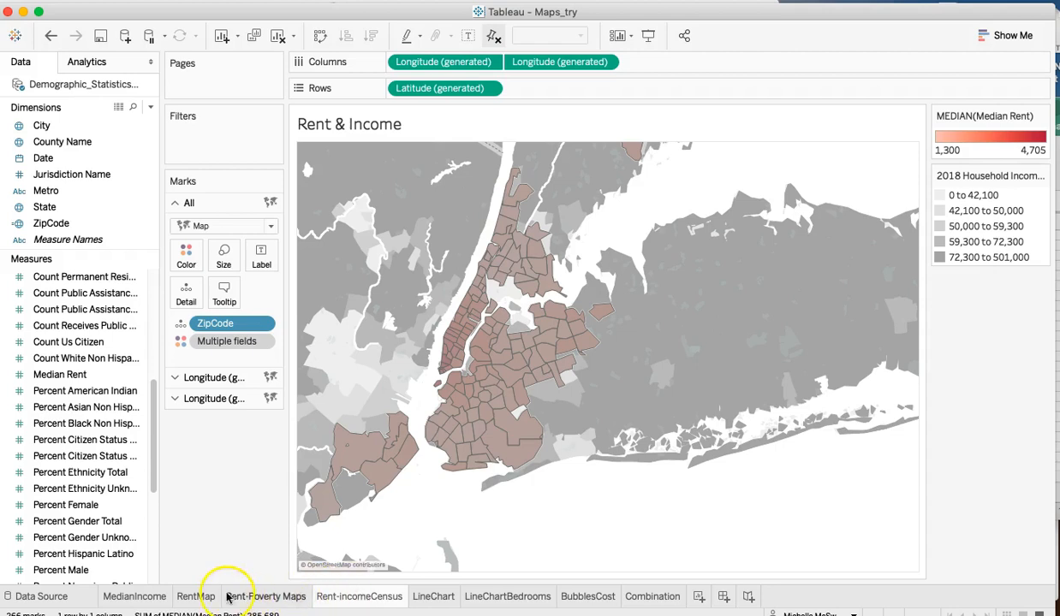
{"action": "mouse_move", "coordinate": [144, 601]}
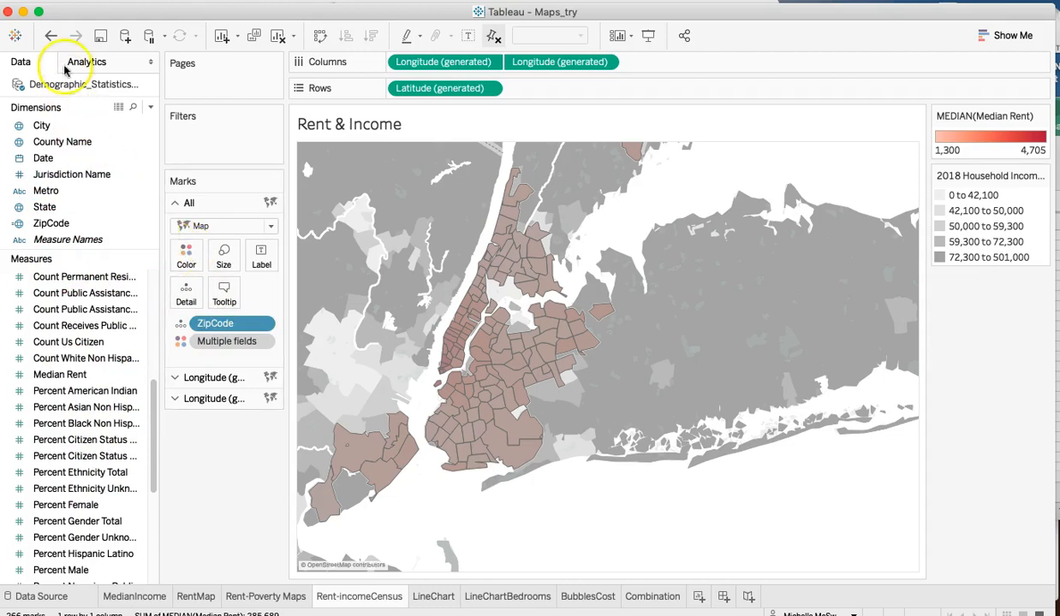
{"action": "left_click", "coordinate": [399, 0]}
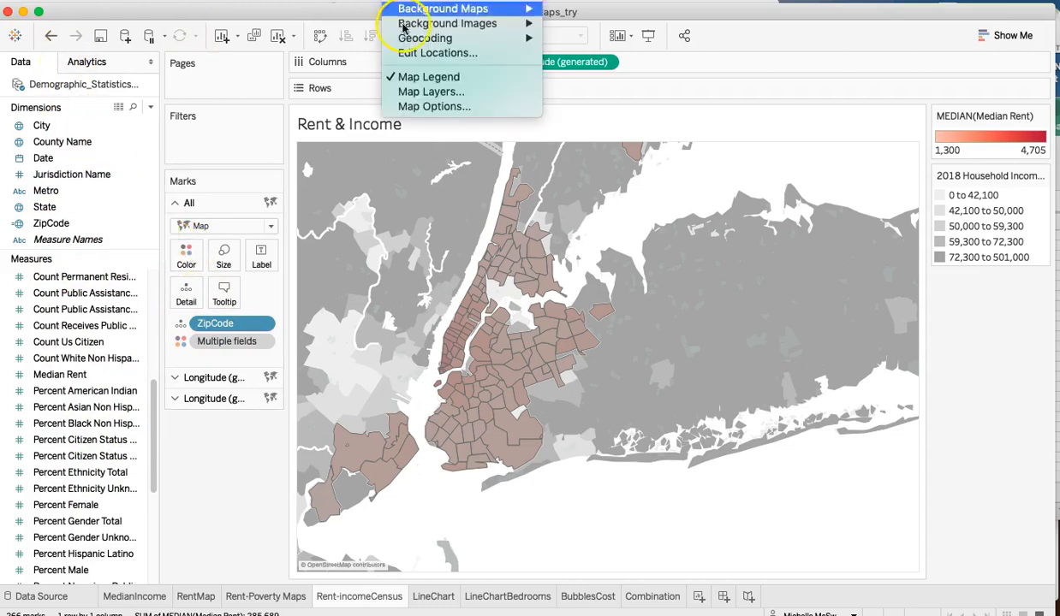
{"action": "left_click", "coordinate": [430, 91]}
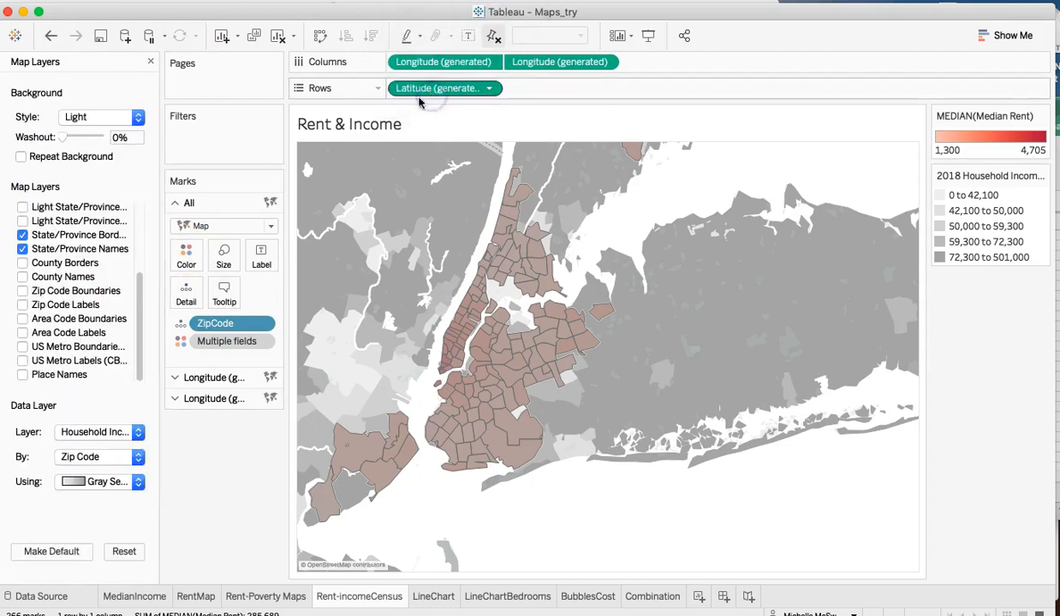
{"action": "left_click", "coordinate": [138, 434]}
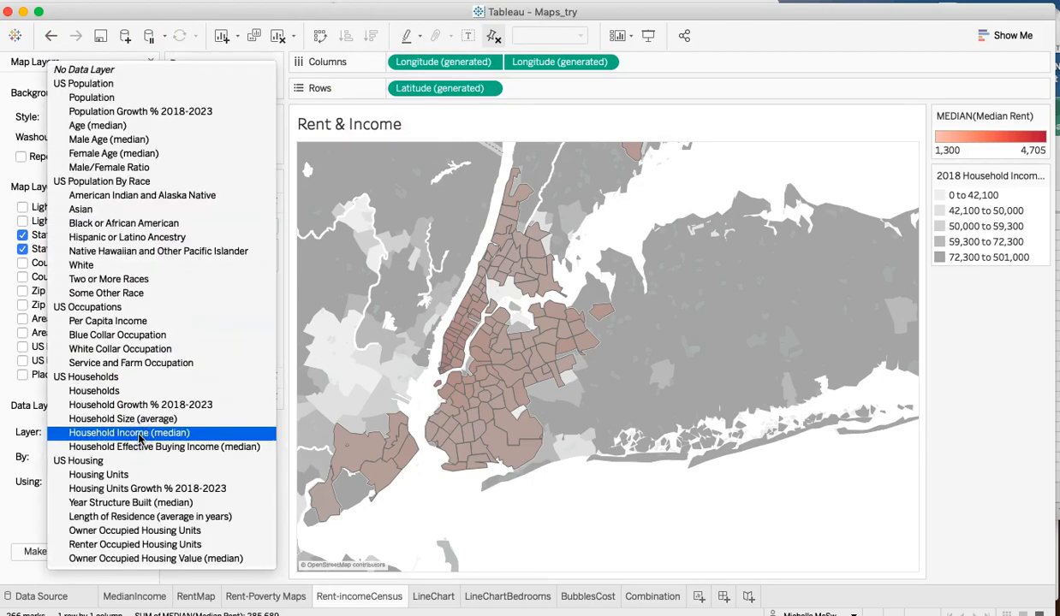
{"action": "left_click", "coordinate": [140, 434]}
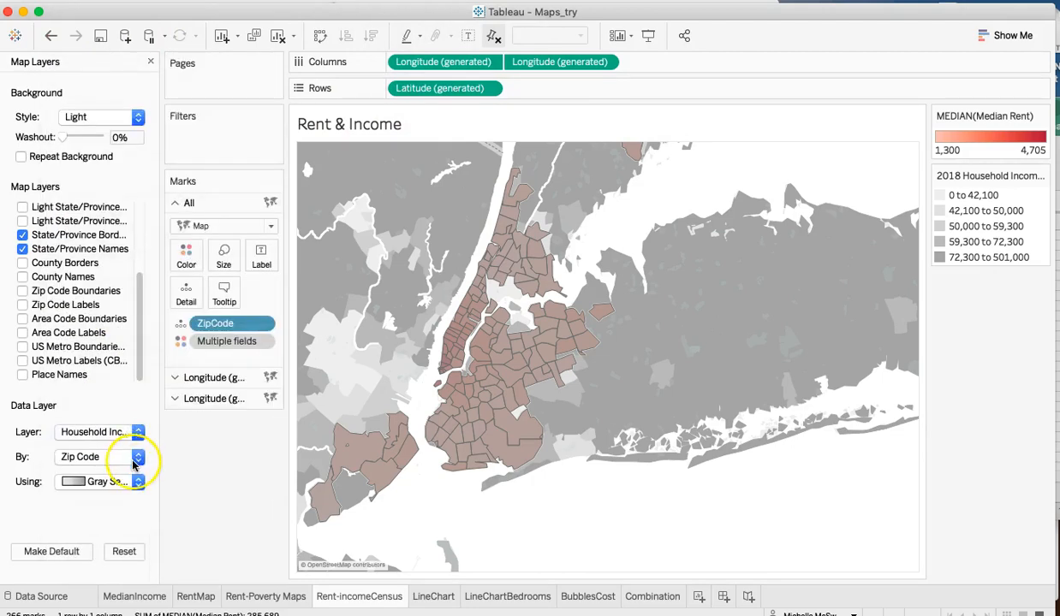
{"action": "left_click", "coordinate": [138, 481]}
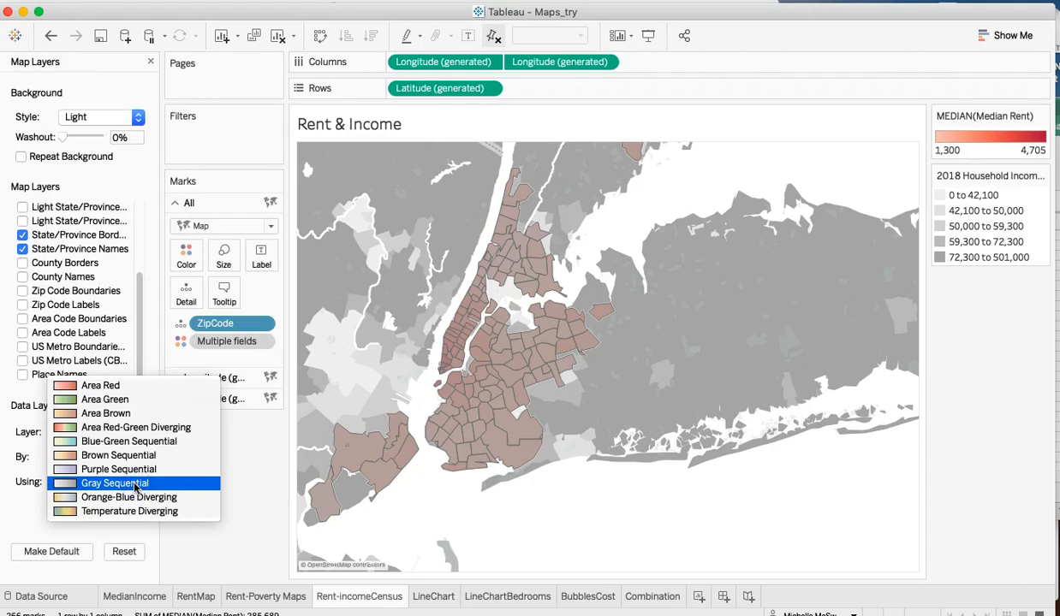
{"action": "left_click", "coordinate": [135, 487]}
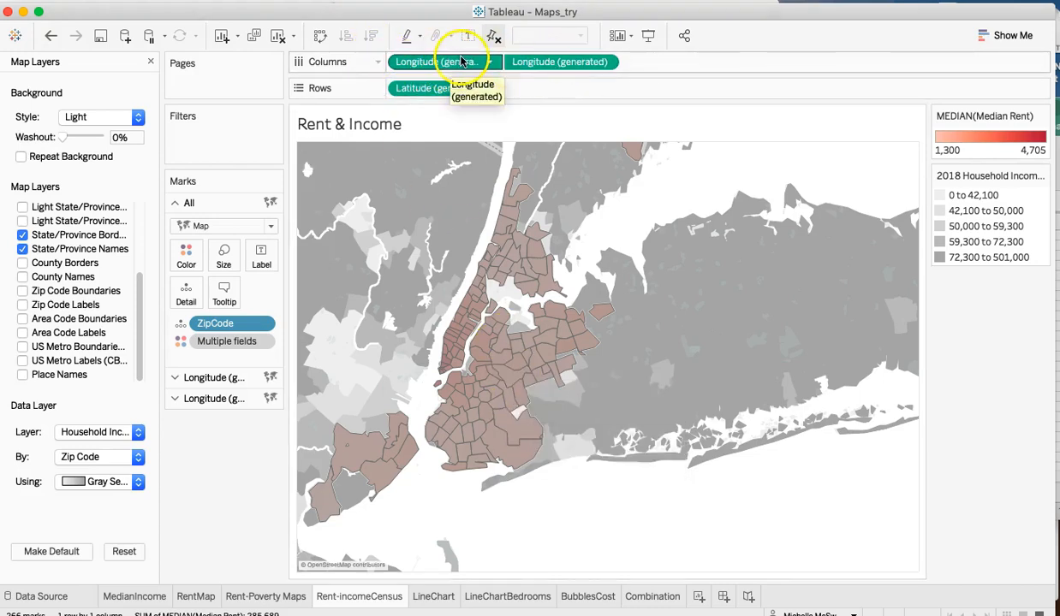
{"action": "left_click", "coordinate": [605, 63]}
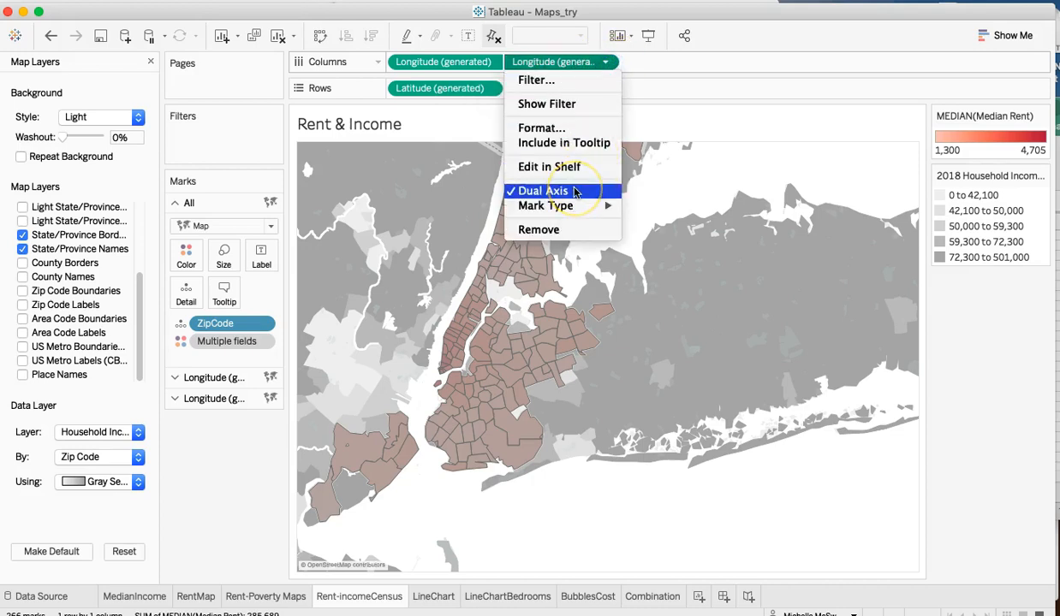
{"action": "left_click", "coordinate": [601, 350]}
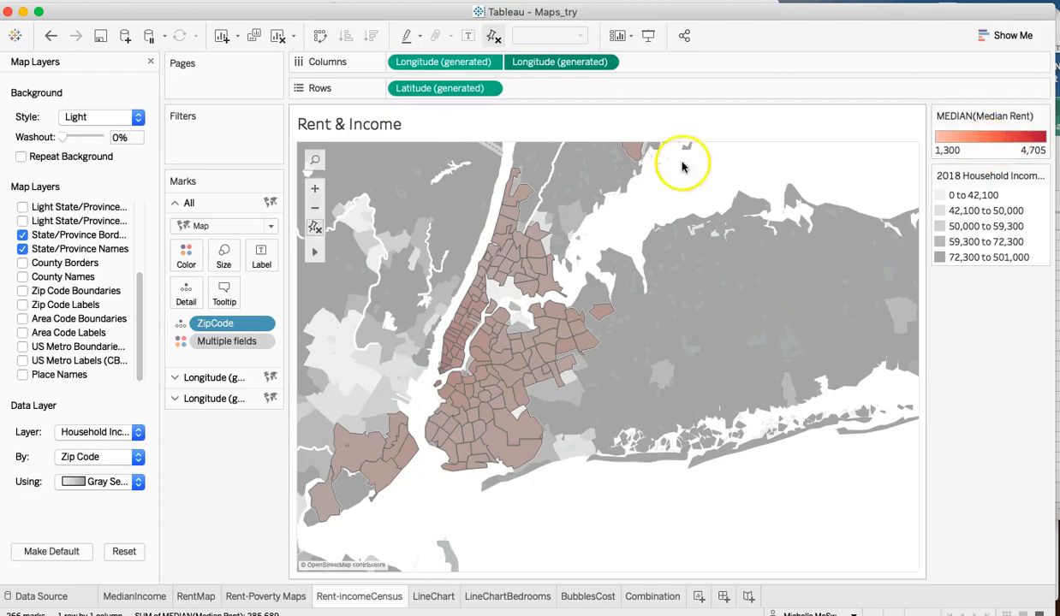
- Reverse the Red palette used for Median Rent on the first Longitude layer of the Rent & Income map
{"action": "left_click", "coordinate": [230, 380]}
{"action": "left_click", "coordinate": [185, 276]}
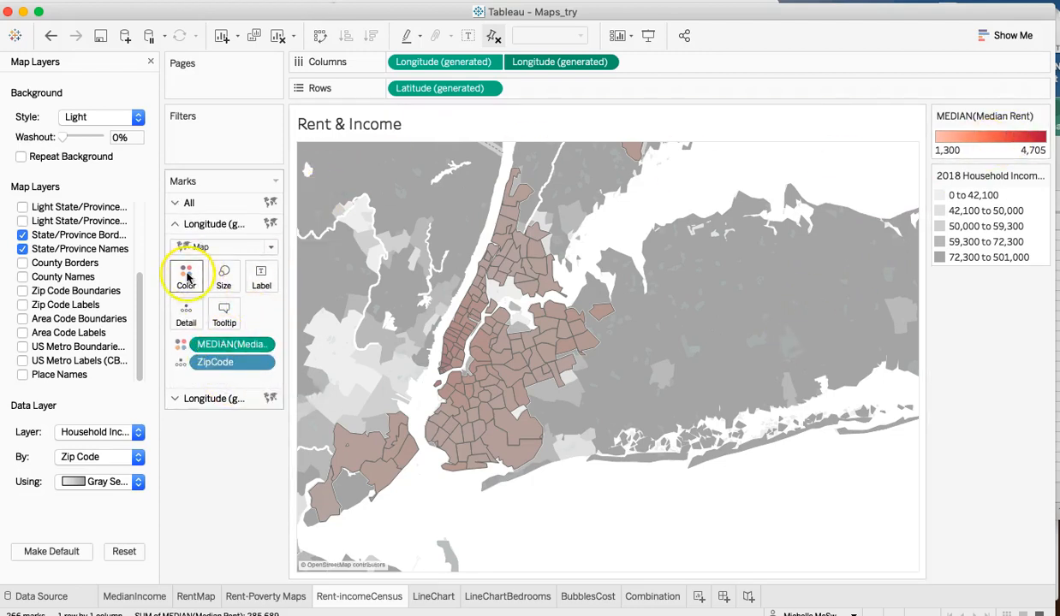
{"action": "left_click", "coordinate": [257, 331]}
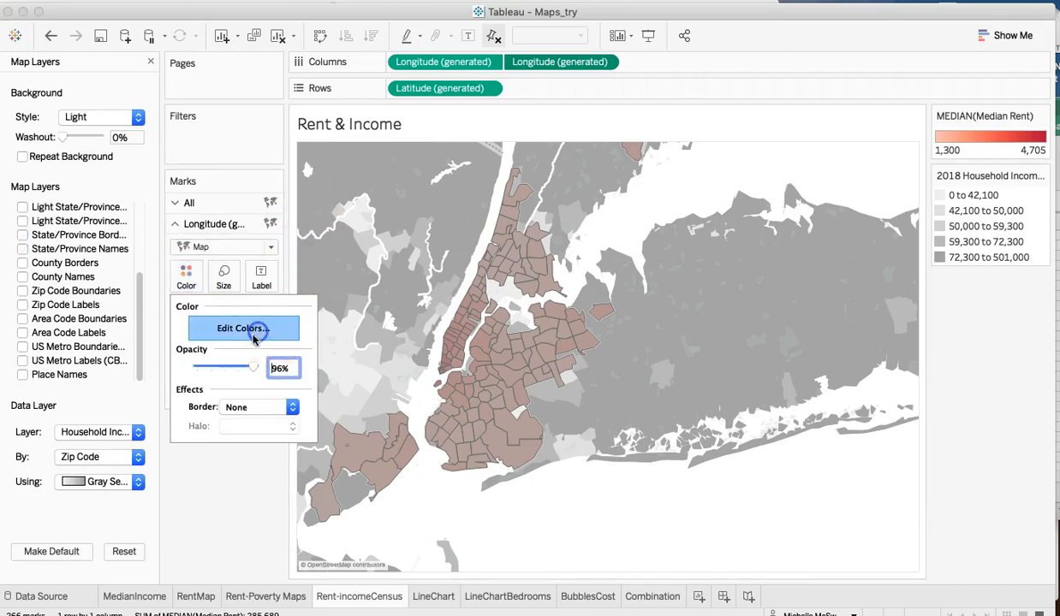
{"action": "left_click", "coordinate": [376, 341]}
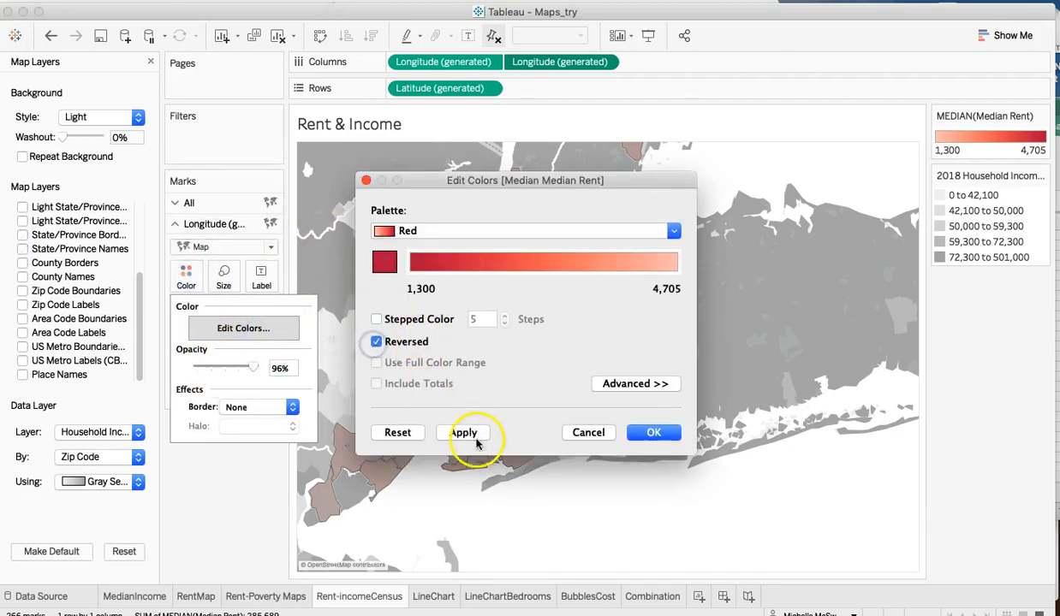
{"action": "left_click", "coordinate": [464, 432]}
{"action": "left_click", "coordinate": [649, 435]}
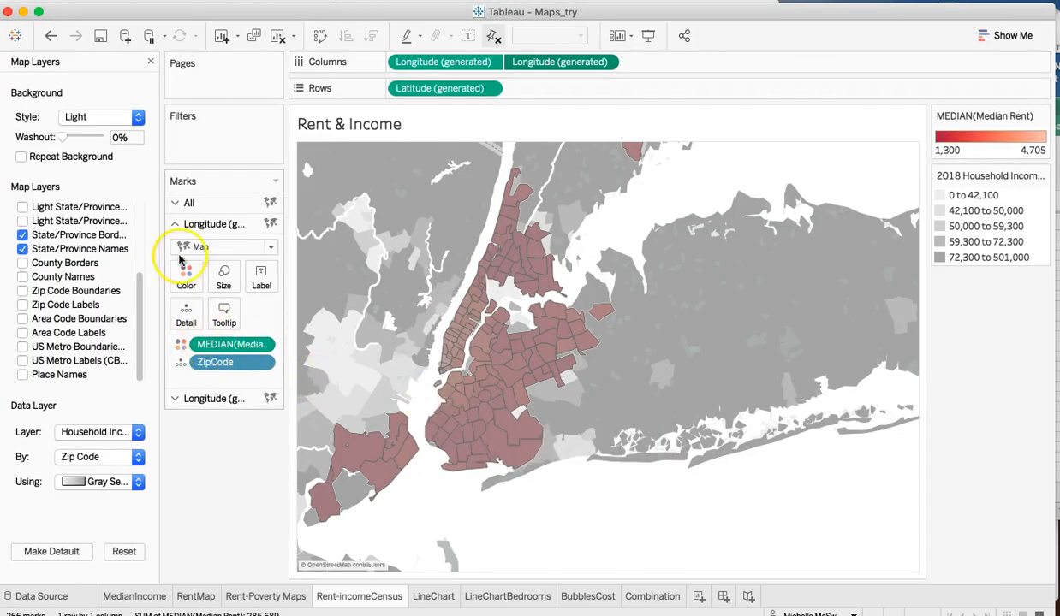
- Set the color opacity of the first Longitude layer on the Rent & Income map to 47%
{"action": "left_click", "coordinate": [186, 276]}
{"action": "left_click_drag", "start_coordinate": [253, 367], "coordinate": [228, 370]}
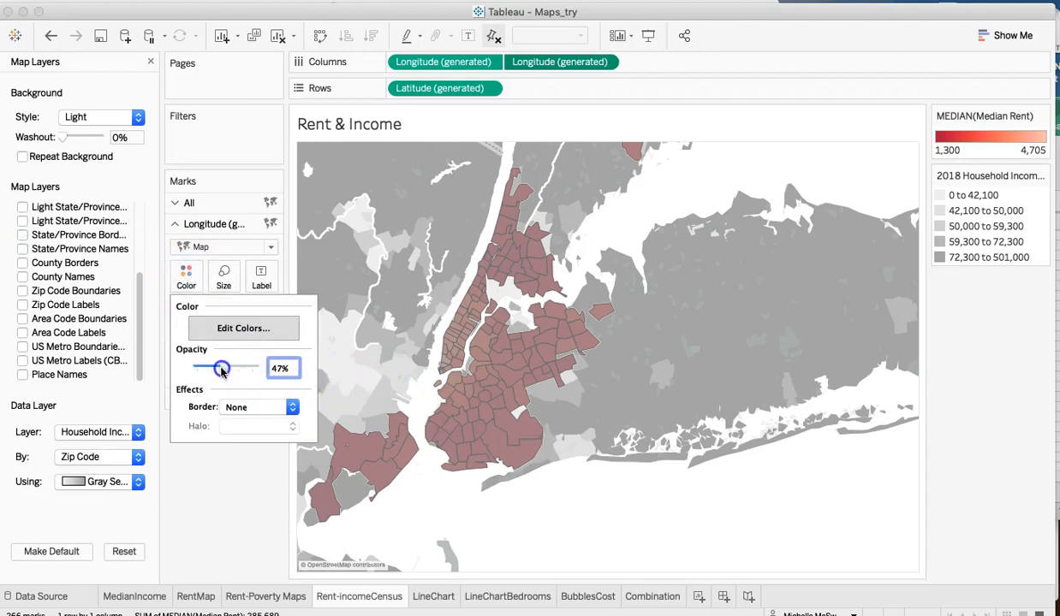
{"action": "left_click_drag", "start_coordinate": [221, 369], "coordinate": [223, 369]}
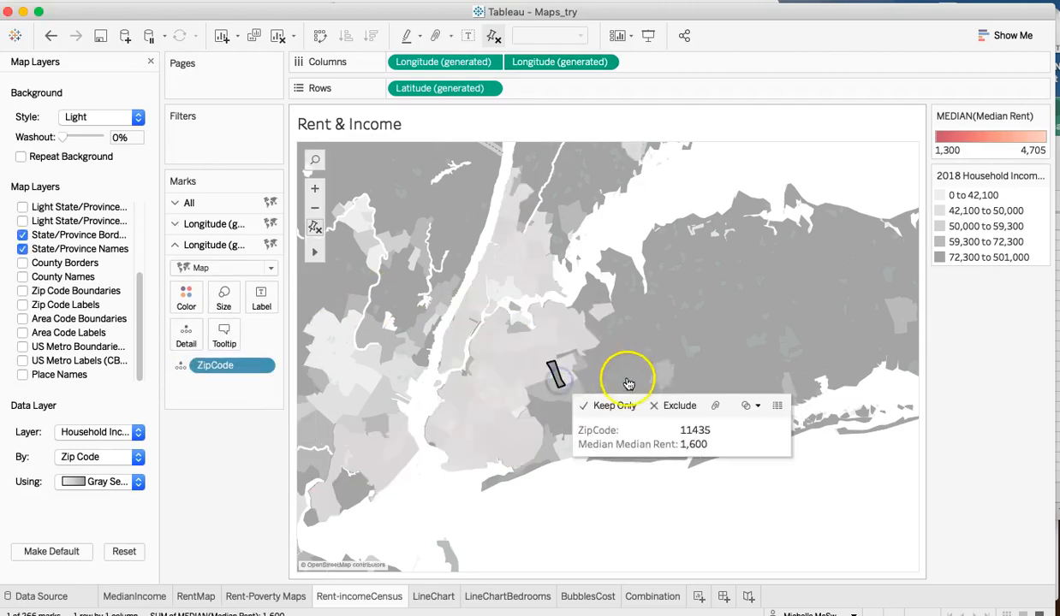
{"action": "left_click", "coordinate": [558, 376]}
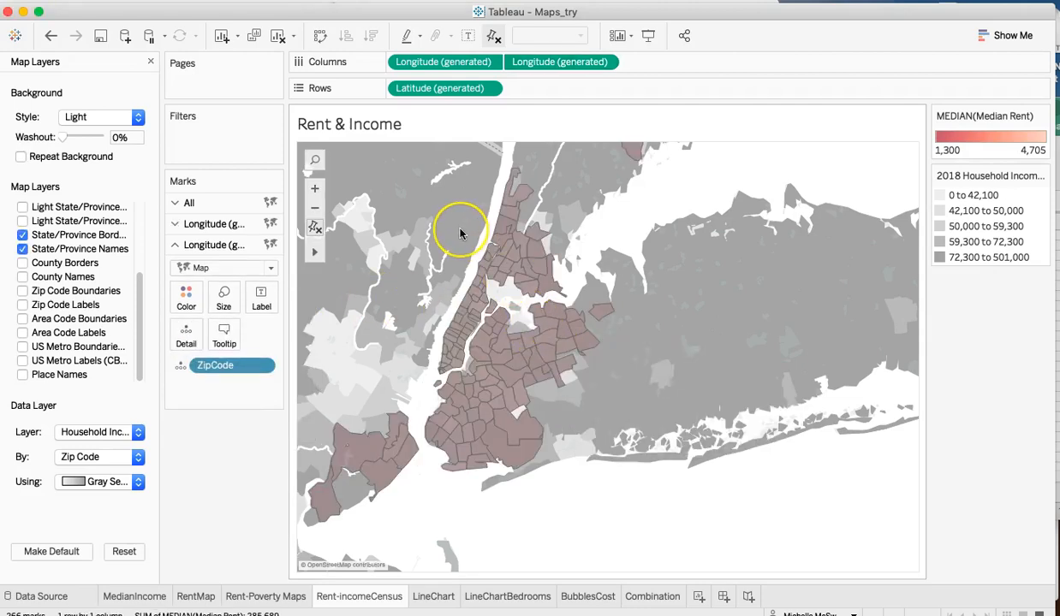
{"action": "left_click", "coordinate": [490, 224]}
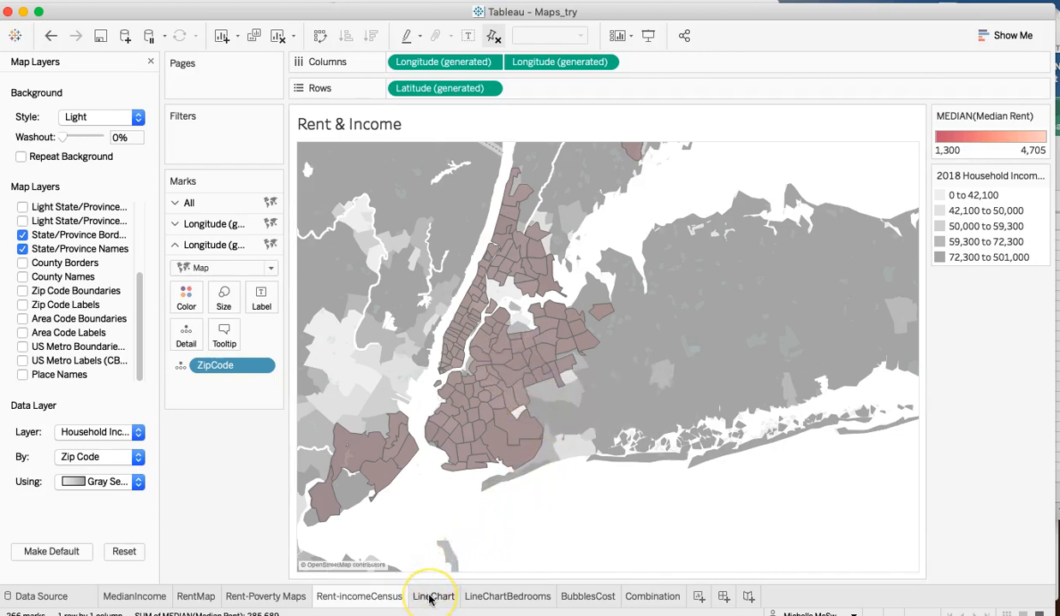
- Examine the monthly median rent trend on the LineChart sheet and the rent lines by number of bedrooms on the LineChartBedrooms sheet
{"action": "mouse_move", "coordinate": [430, 600]}
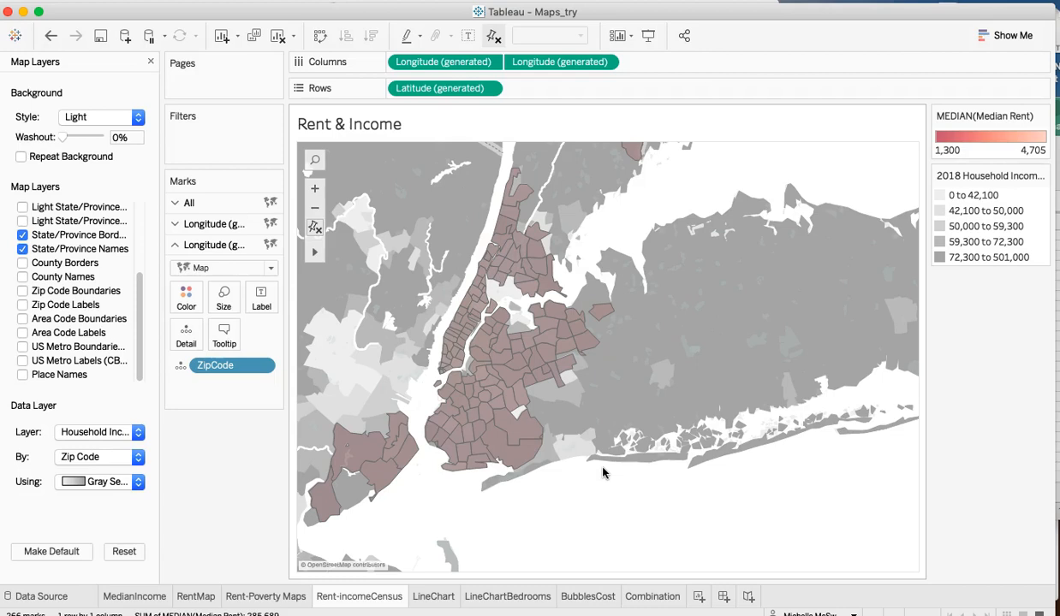
{"action": "left_click", "coordinate": [433, 597]}
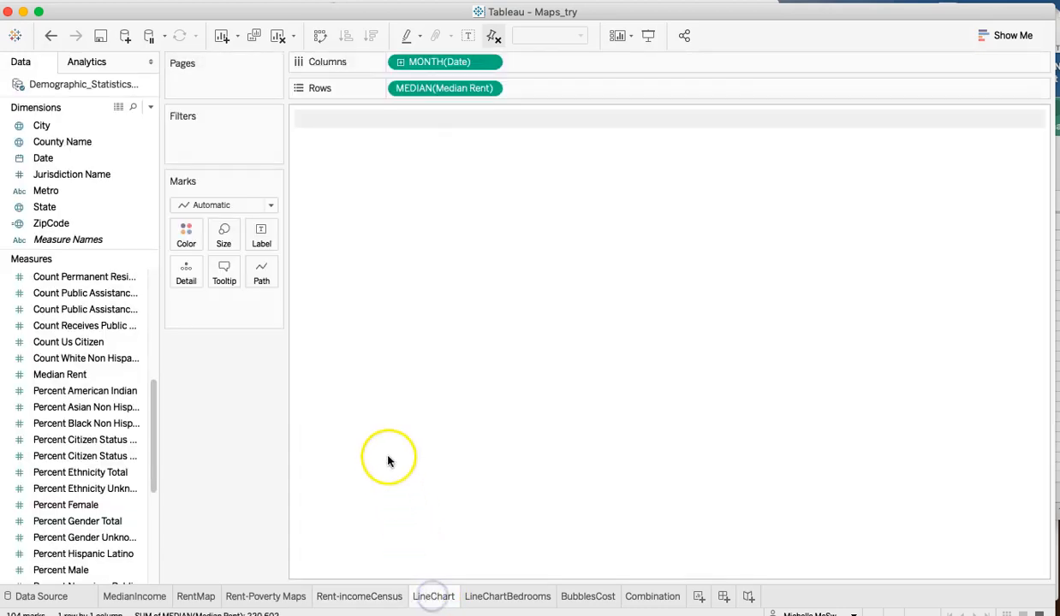
{"action": "mouse_move", "coordinate": [443, 300]}
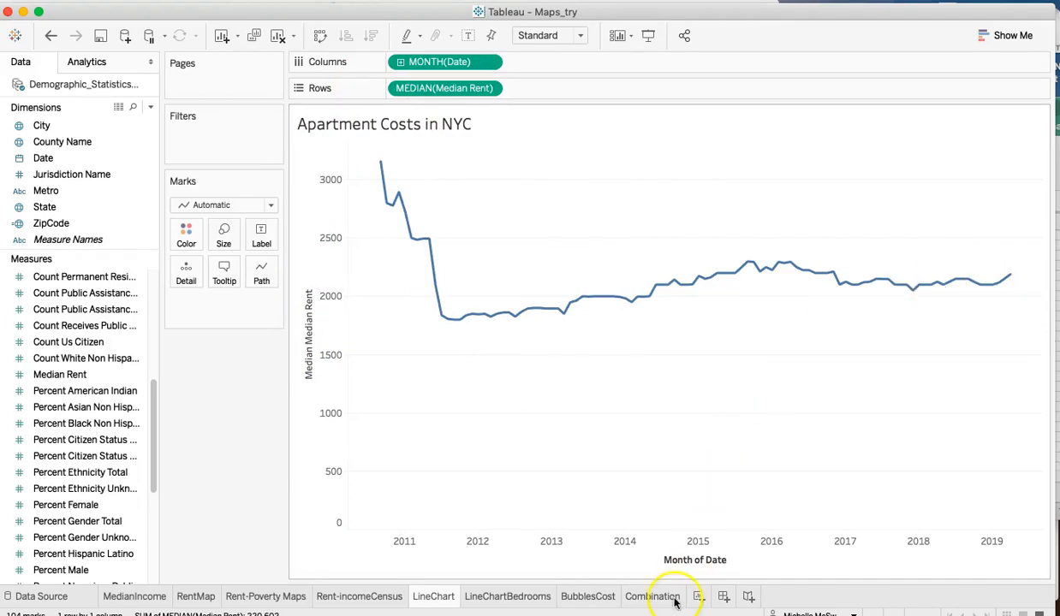
{"action": "mouse_move", "coordinate": [511, 604]}
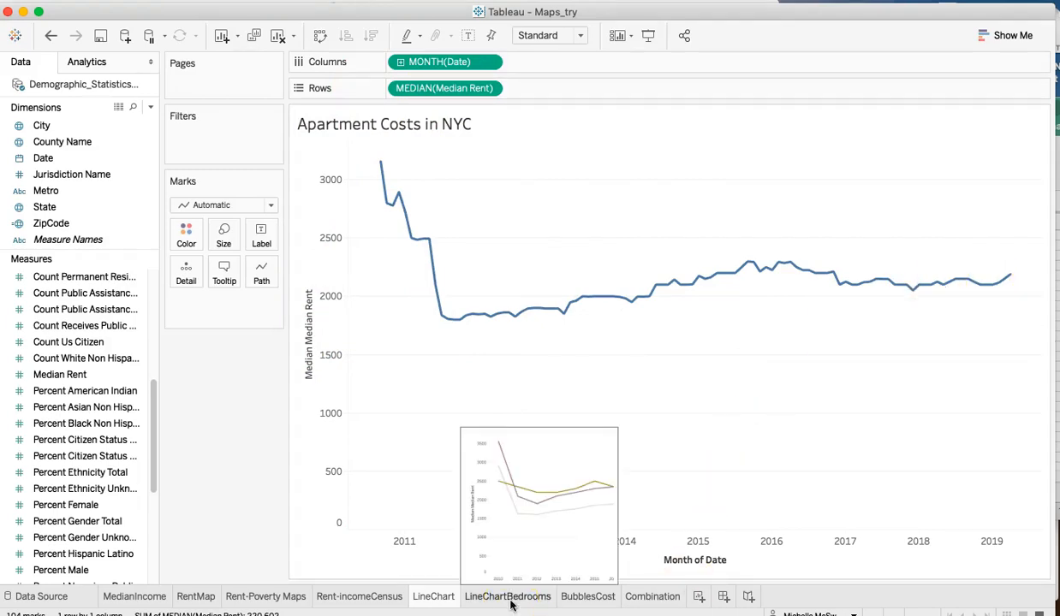
{"action": "left_click", "coordinate": [511, 604]}
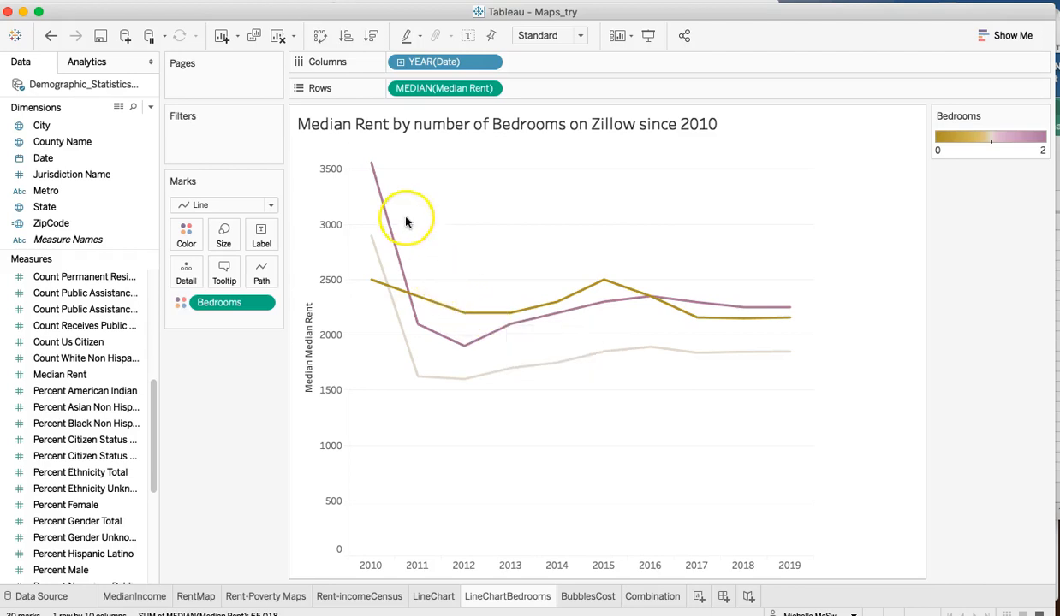
{"action": "mouse_move", "coordinate": [378, 170]}
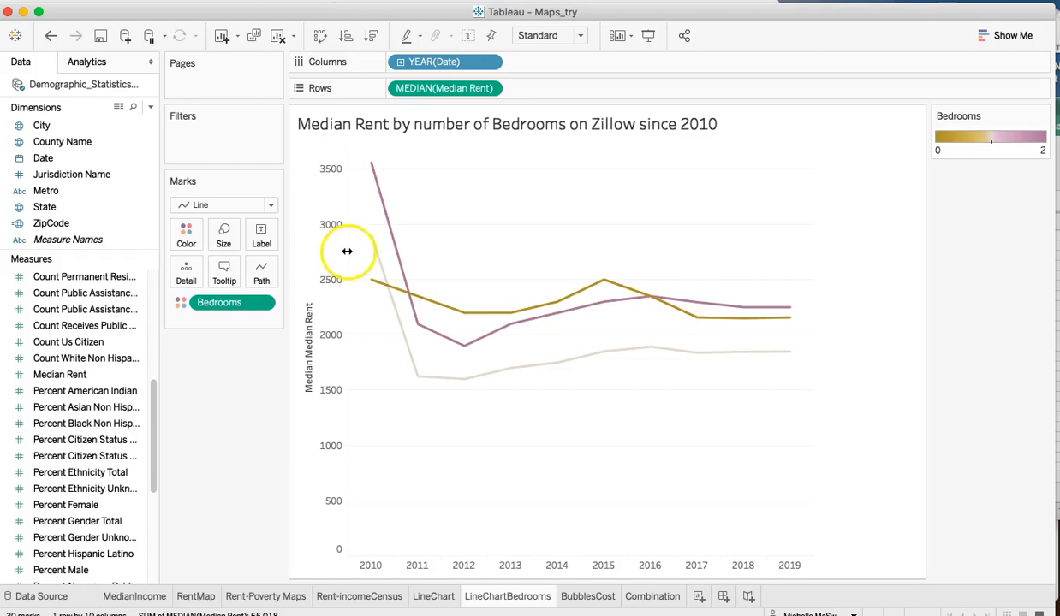
- Examine on the BubblesCost sheet how average median rent by bedroom count compares across the counties and how County Name filters it
{"action": "left_click", "coordinate": [593, 596]}
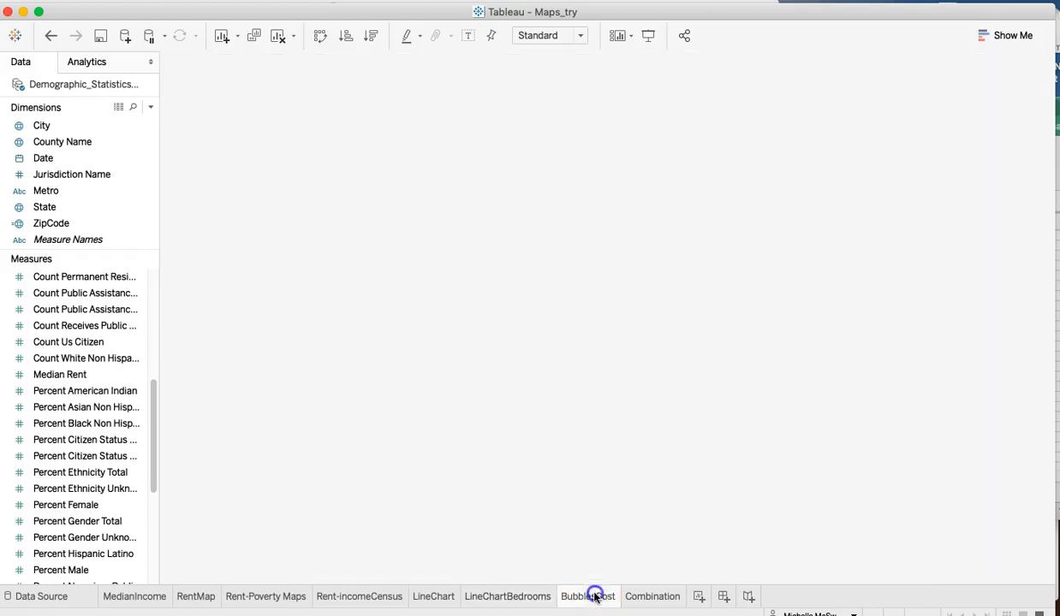
{"action": "left_click", "coordinate": [531, 475]}
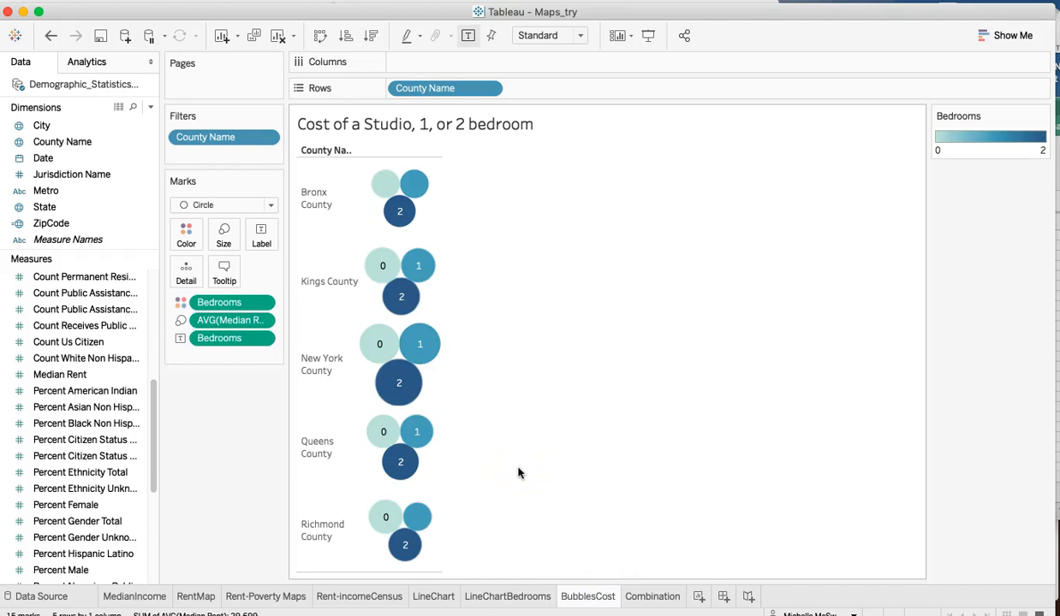
{"action": "mouse_move", "coordinate": [418, 384]}
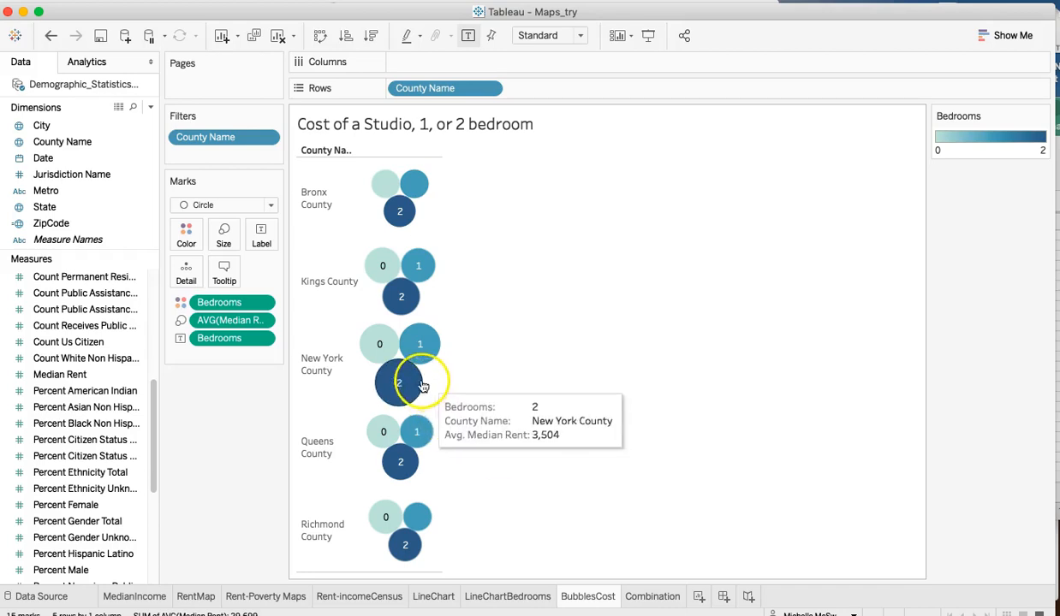
{"action": "mouse_move", "coordinate": [416, 190]}
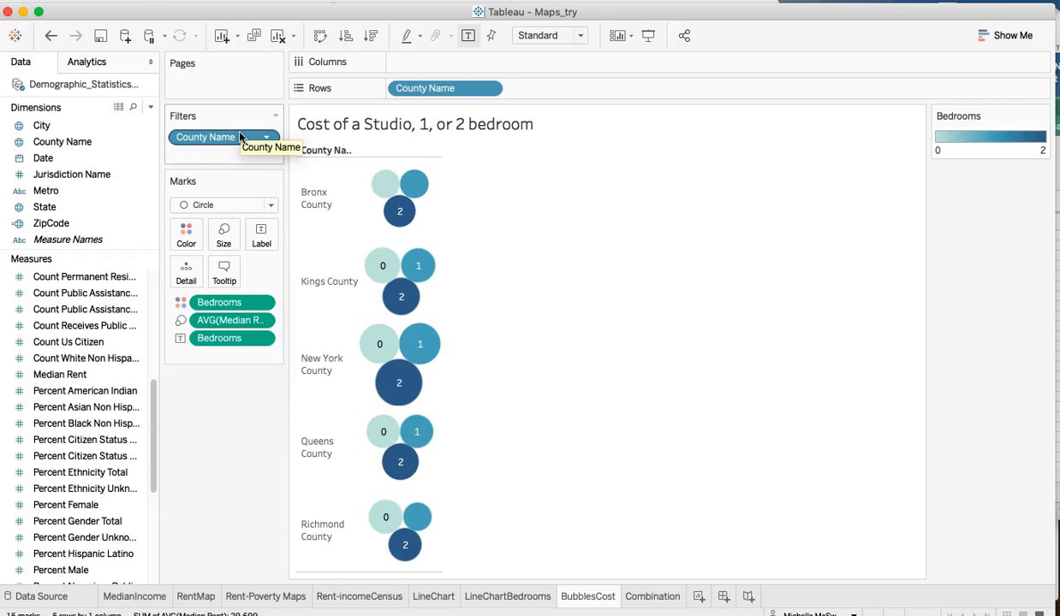
{"action": "left_click", "coordinate": [328, 116]}
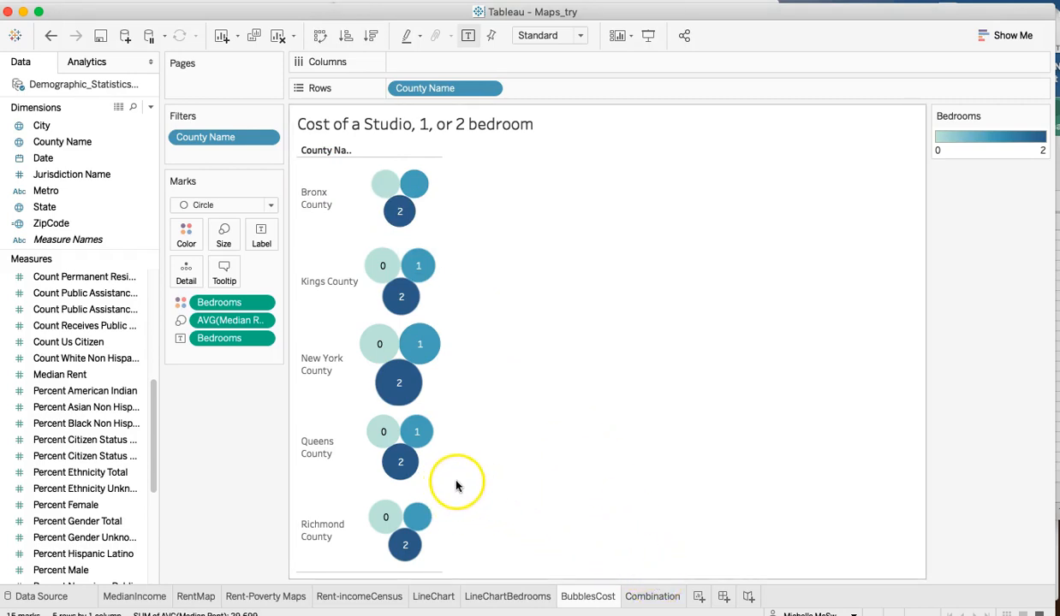
{"action": "mouse_move", "coordinate": [374, 364]}
{"action": "mouse_move", "coordinate": [384, 262]}
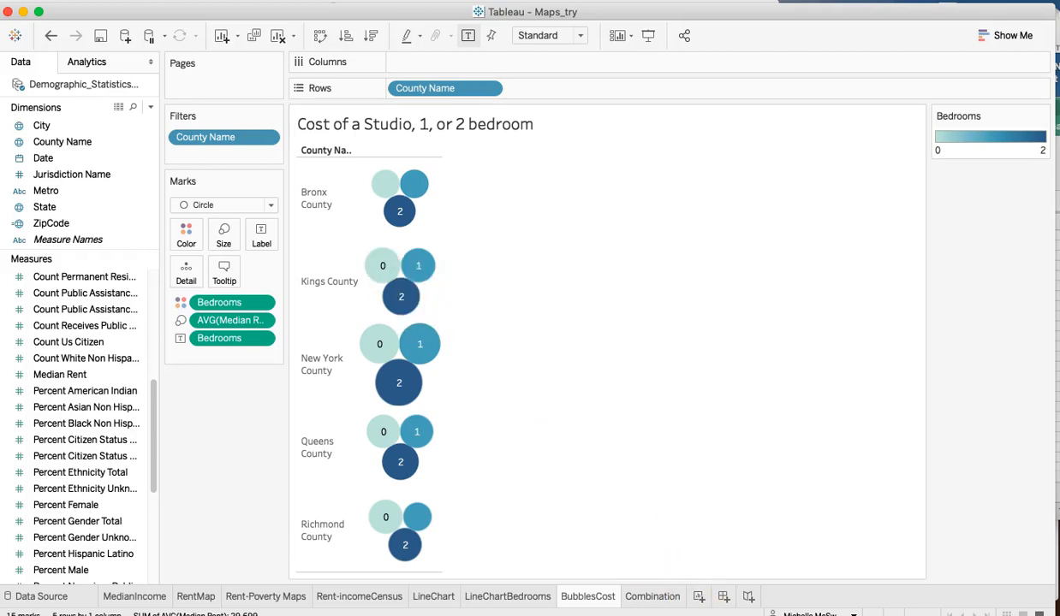
- Review on the Combination sheet how average bedrooms by county combine with Median Rent as color and summed Bedrooms as size
{"action": "left_click", "coordinate": [646, 595]}
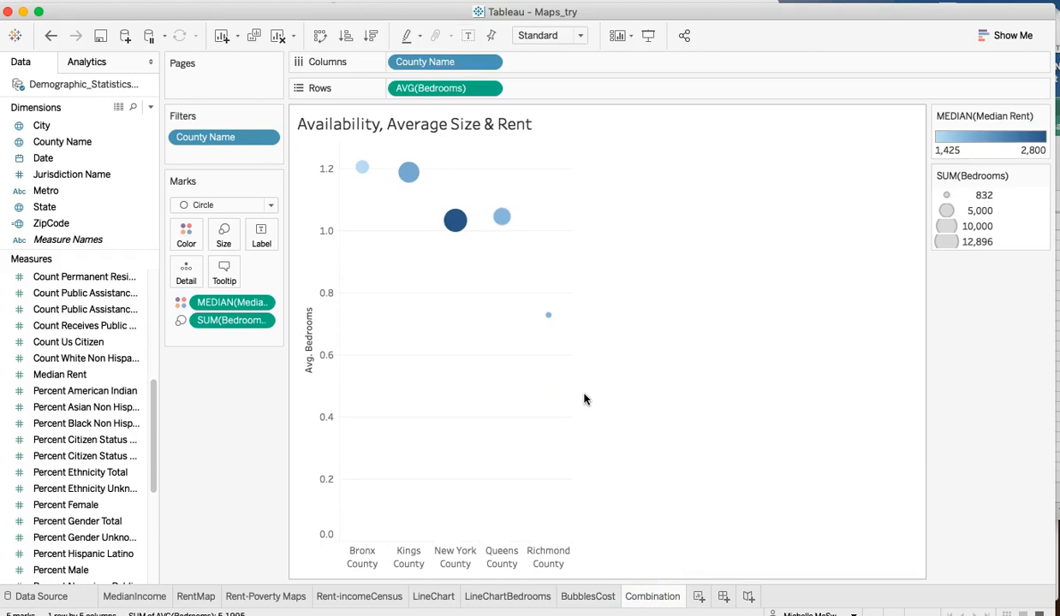
{"action": "left_click", "coordinate": [580, 384]}
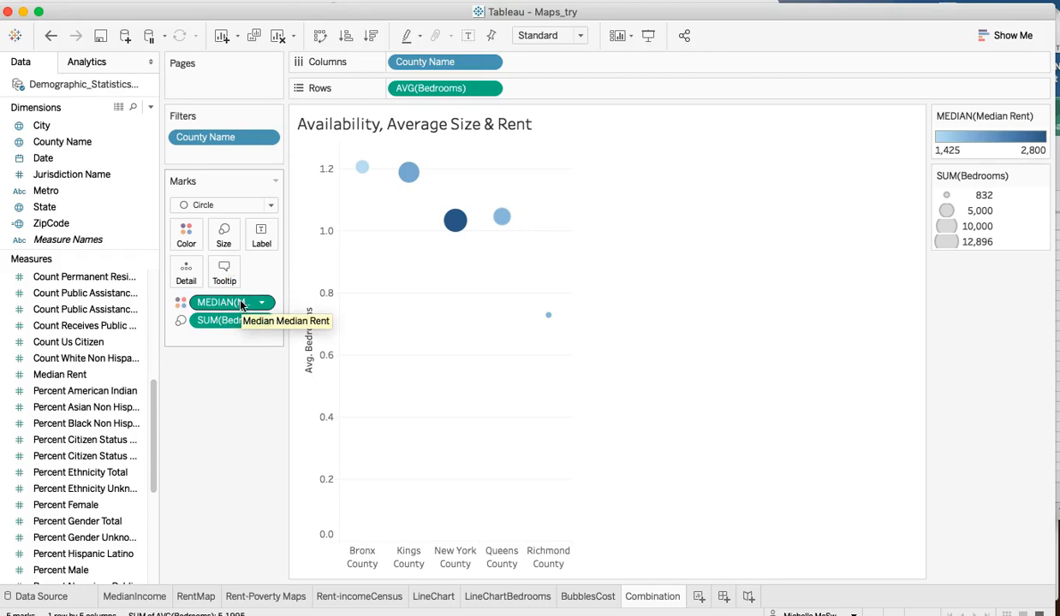
- Examine on the Combination sheet how average bedrooms, median rent and total bedrooms compare for the Bronx, Kings, New York and Richmond counties
{"action": "left_click", "coordinate": [210, 317]}
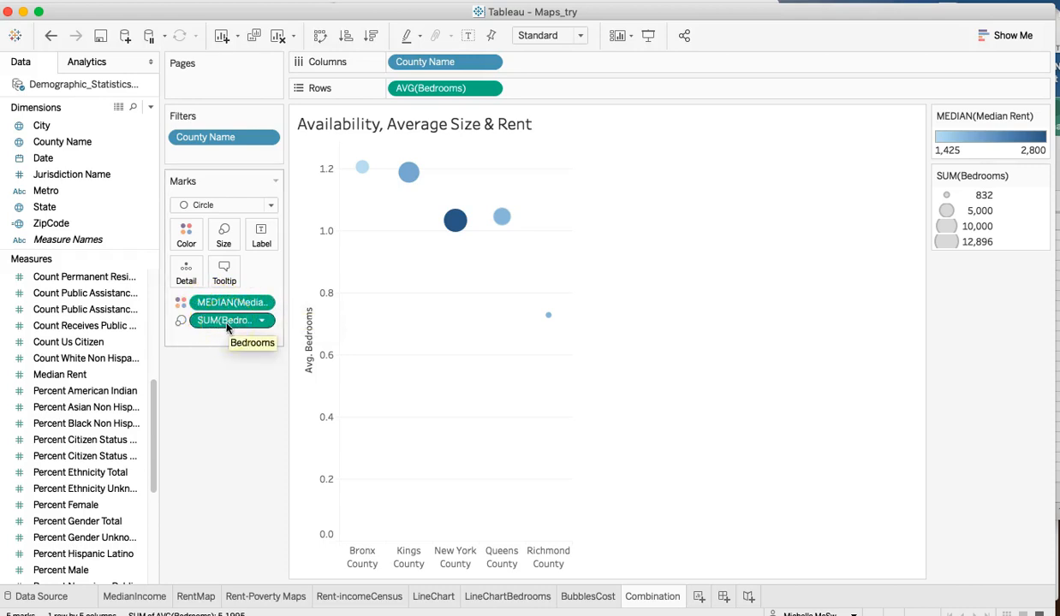
{"action": "left_click", "coordinate": [227, 326]}
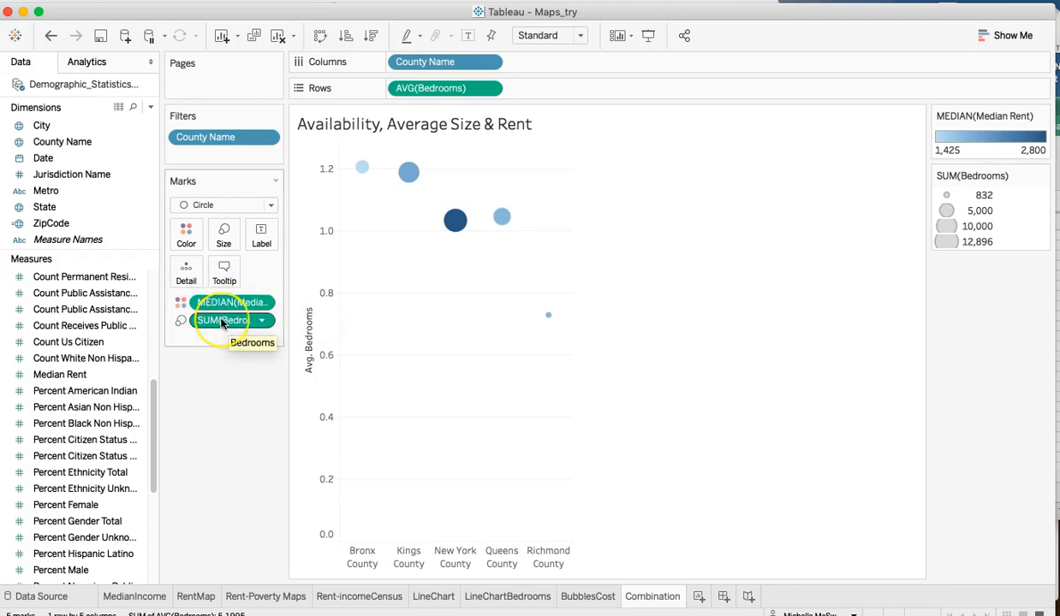
{"action": "left_click", "coordinate": [234, 324]}
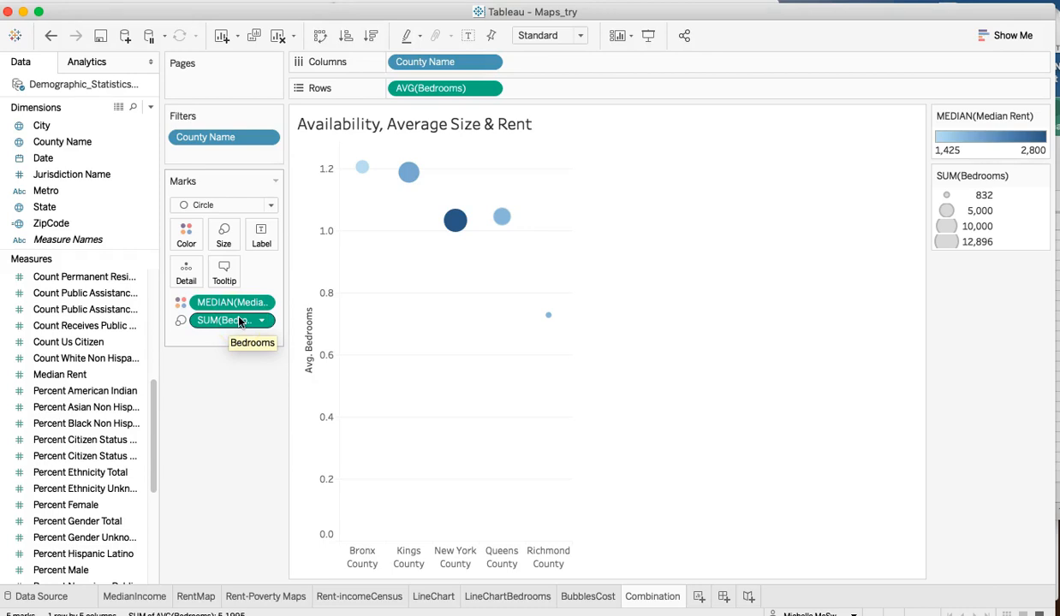
{"action": "left_click", "coordinate": [227, 325]}
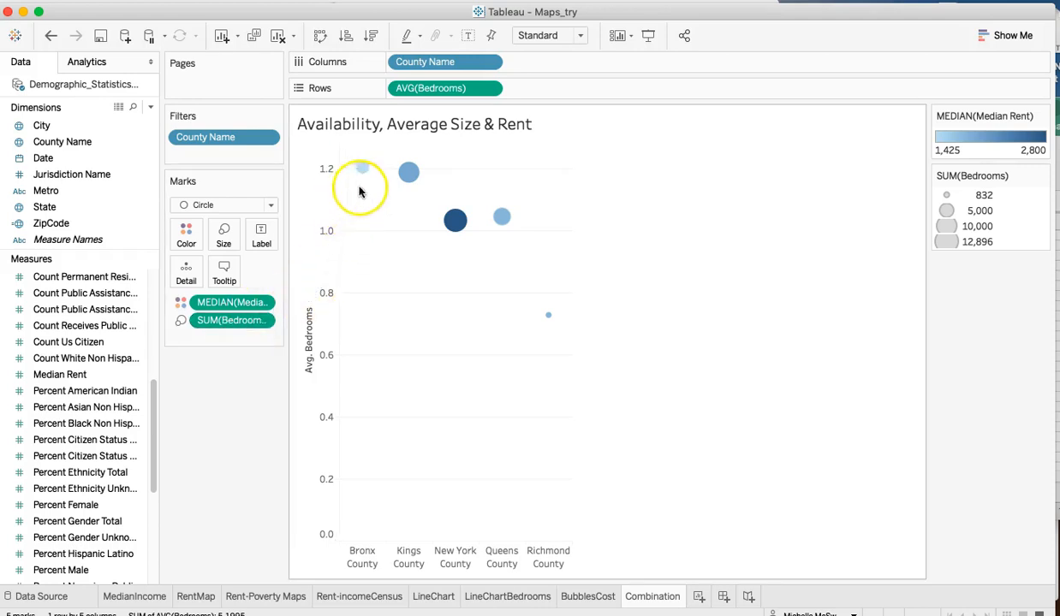
{"action": "mouse_move", "coordinate": [412, 176]}
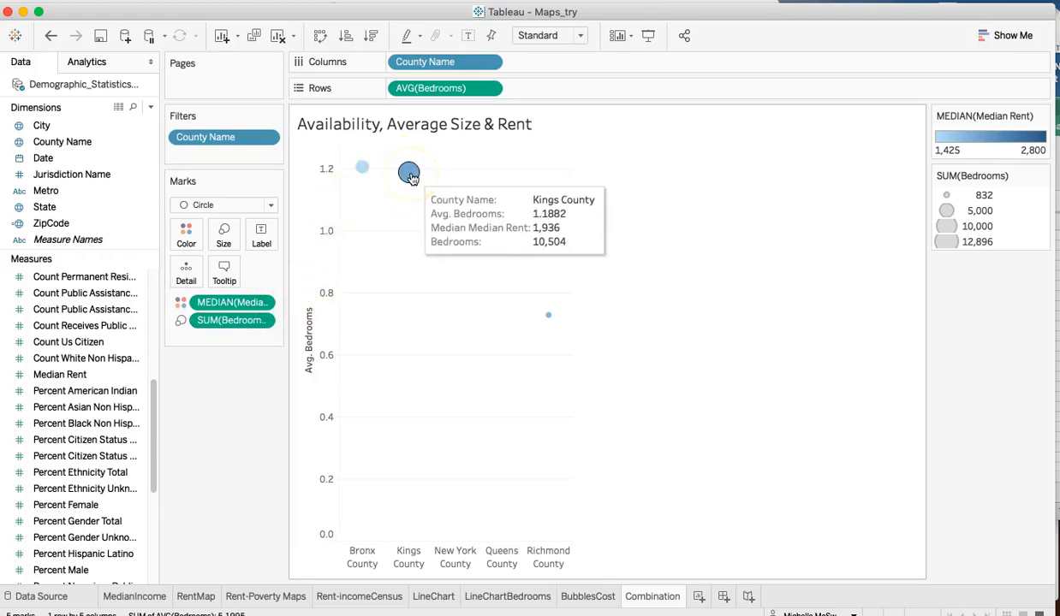
{"action": "mouse_move", "coordinate": [451, 222]}
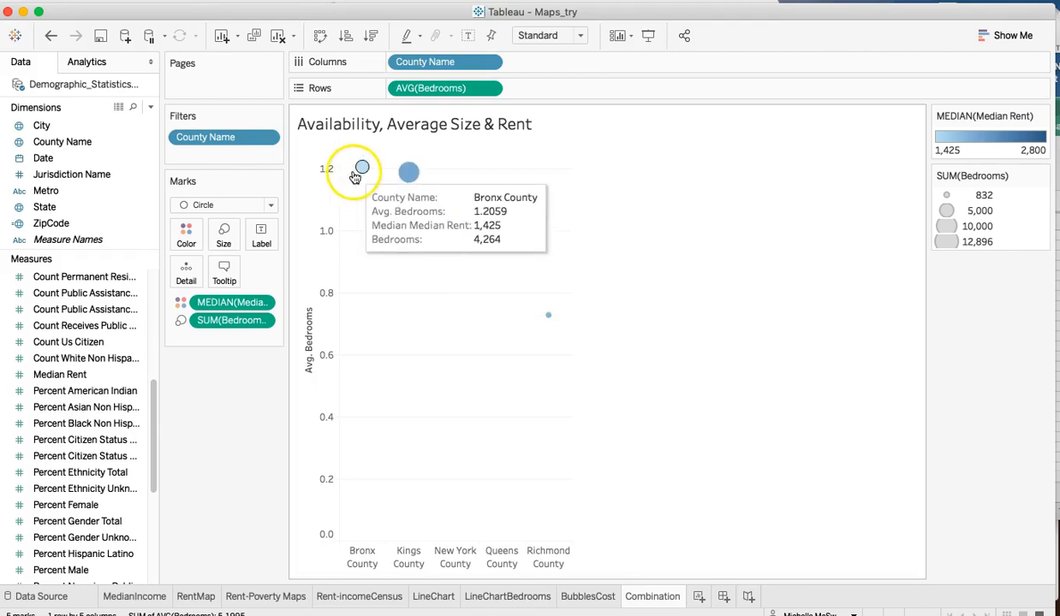
{"action": "mouse_move", "coordinate": [399, 175]}
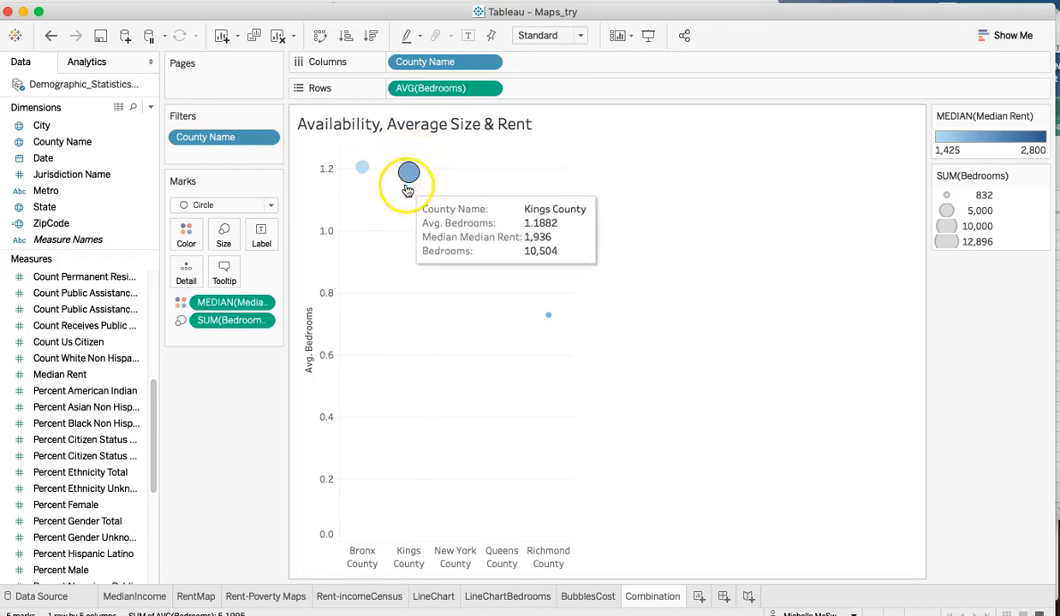
{"action": "mouse_move", "coordinate": [360, 168]}
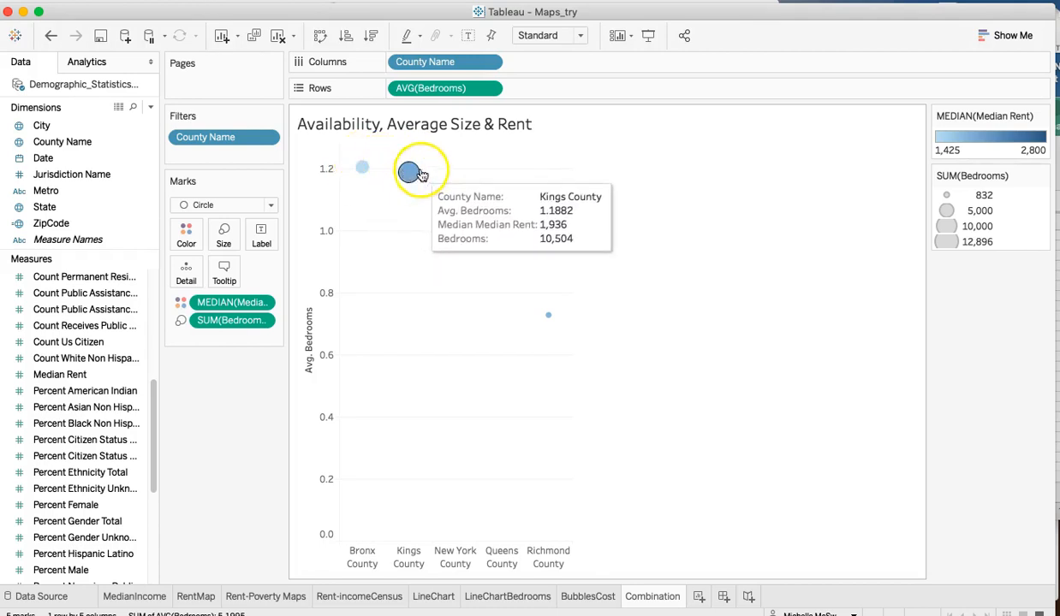
{"action": "mouse_move", "coordinate": [551, 317]}
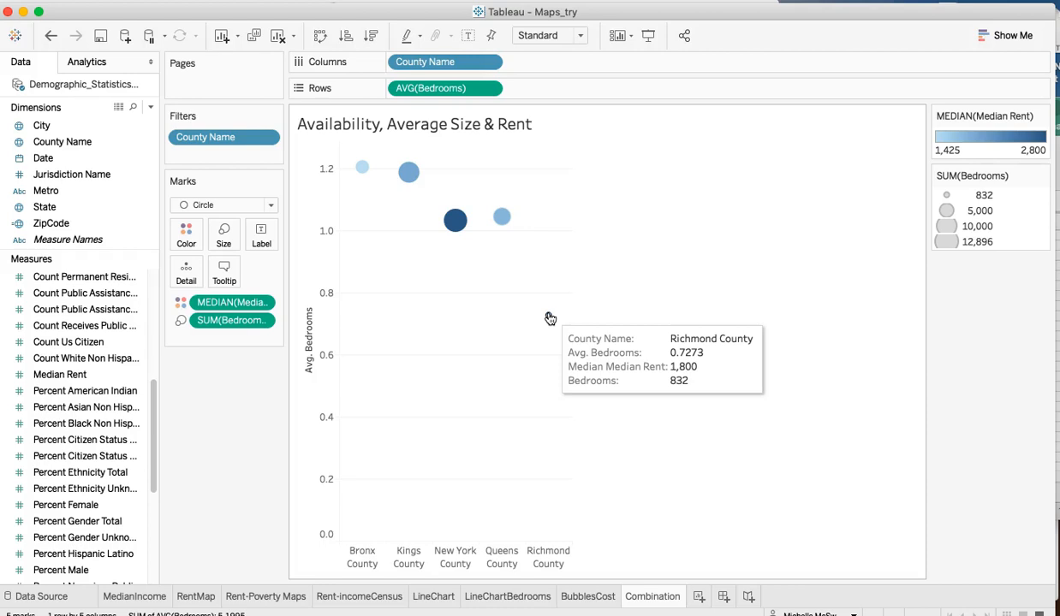
{"action": "left_click", "coordinate": [549, 318]}
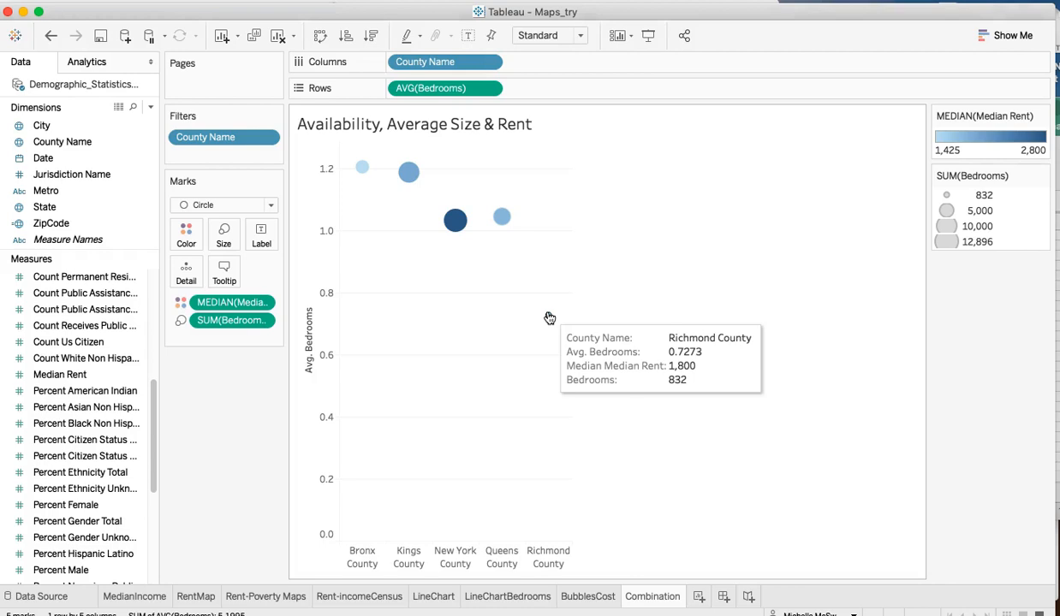
{"action": "left_click", "coordinate": [548, 318]}
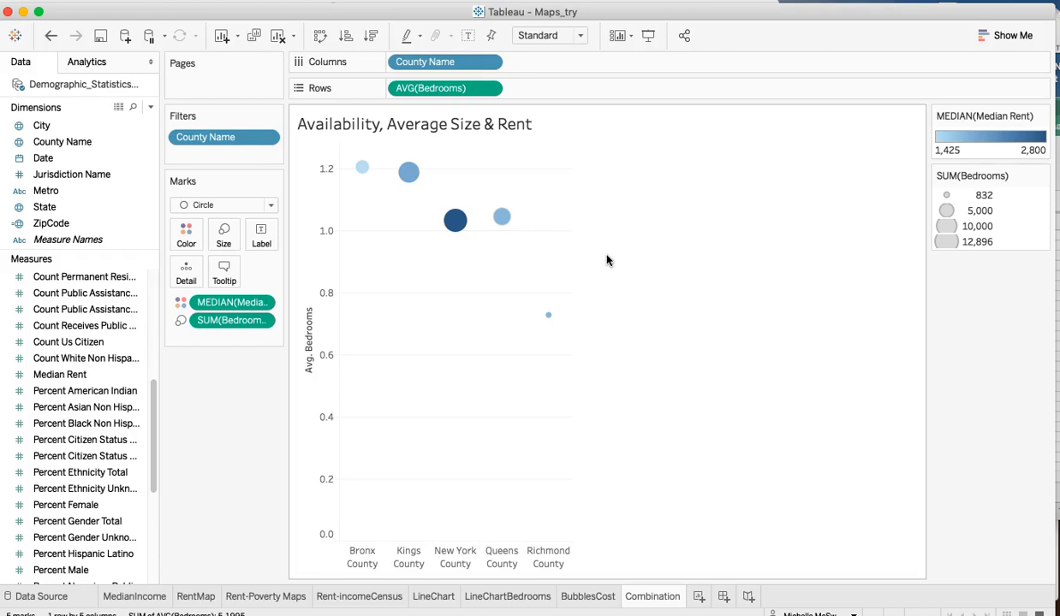
{"action": "left_click", "coordinate": [502, 266]}
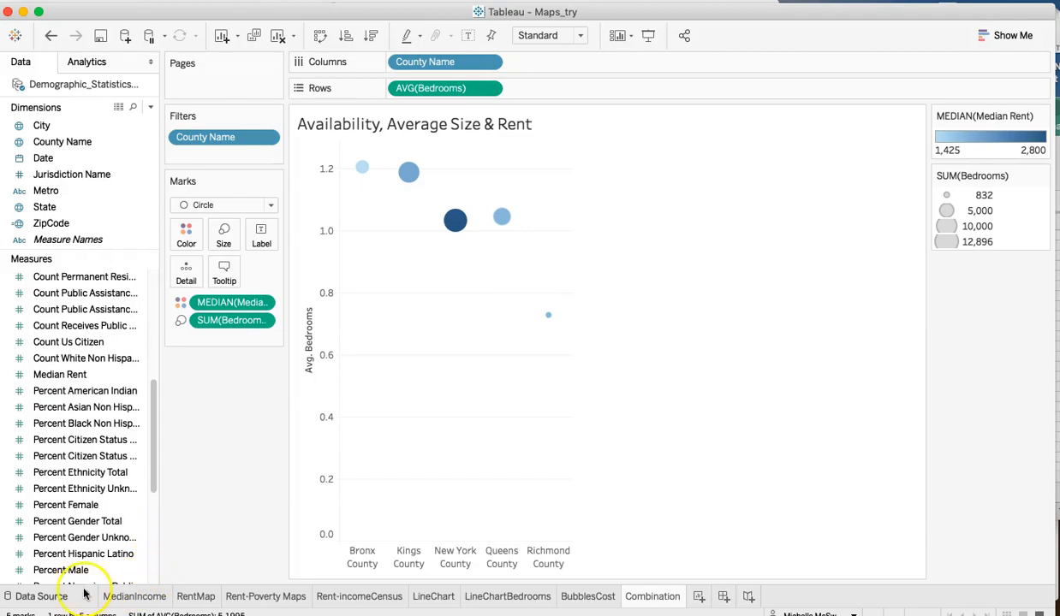
- Start a new workbook and connect it to the spatial file nynta.shp in the nynta_19b folder of Downloads
{"action": "left_click", "coordinate": [78, 615]}
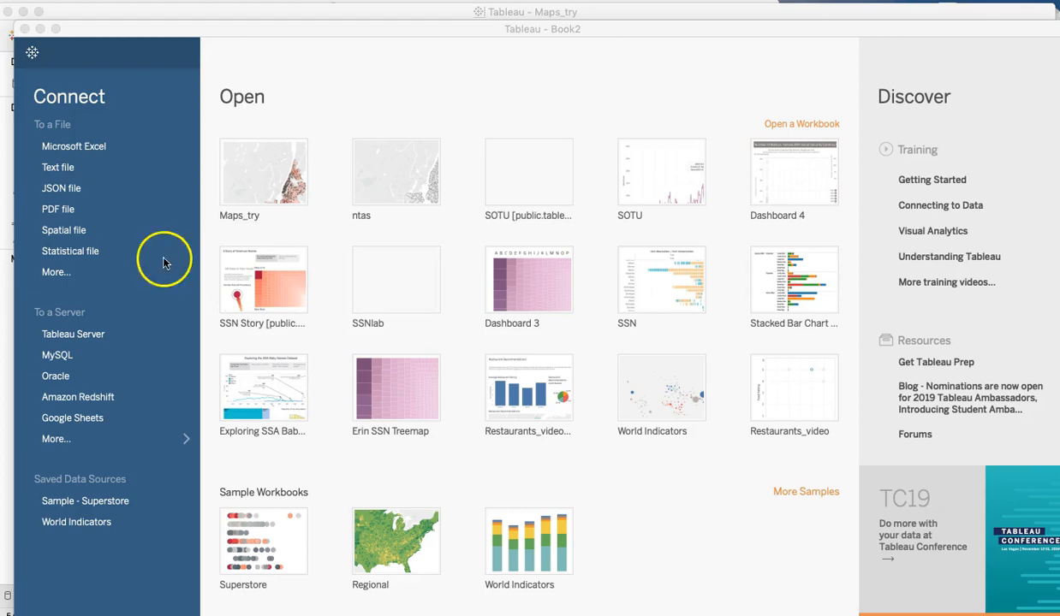
{"action": "left_click", "coordinate": [71, 231]}
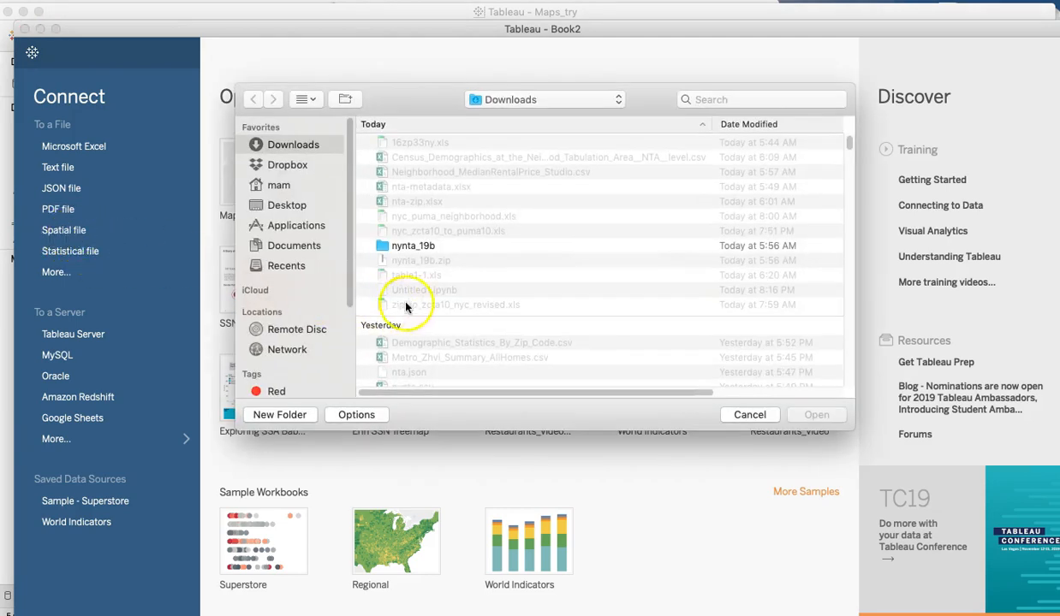
{"action": "left_click", "coordinate": [409, 248]}
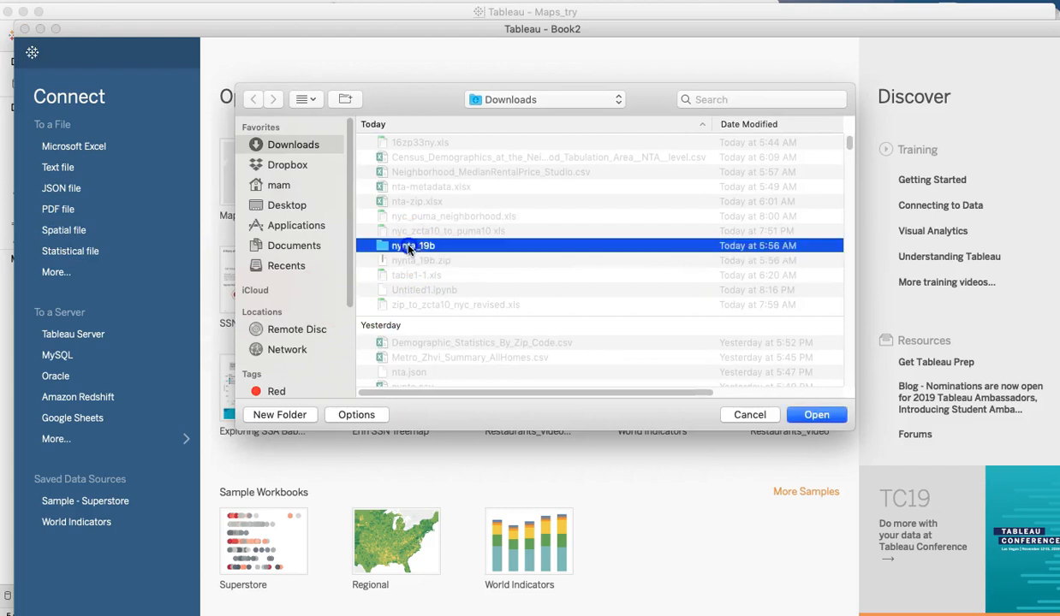
{"action": "double_click", "coordinate": [409, 248]}
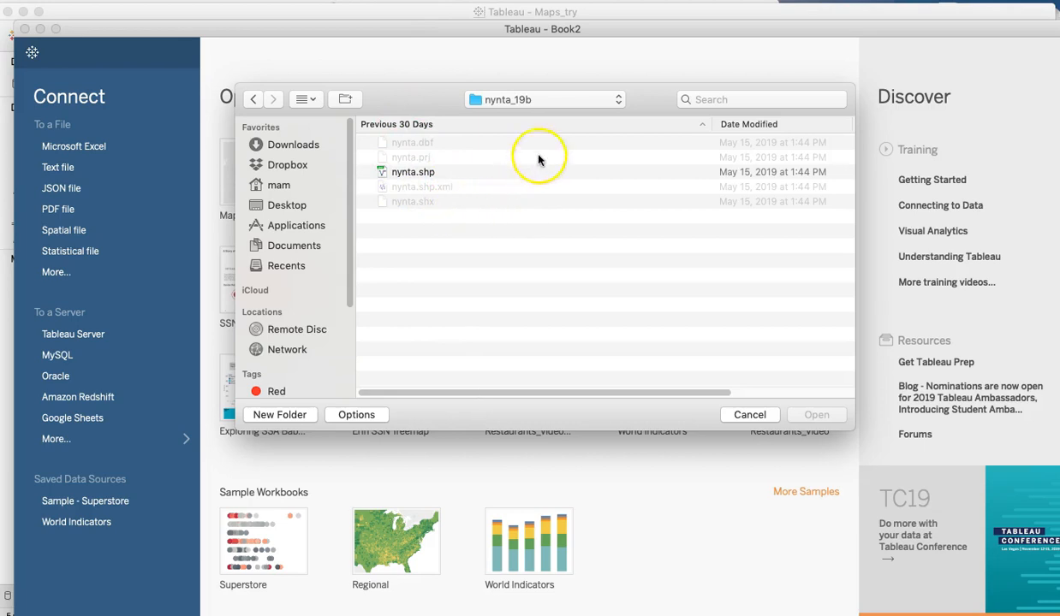
{"action": "left_click", "coordinate": [413, 175]}
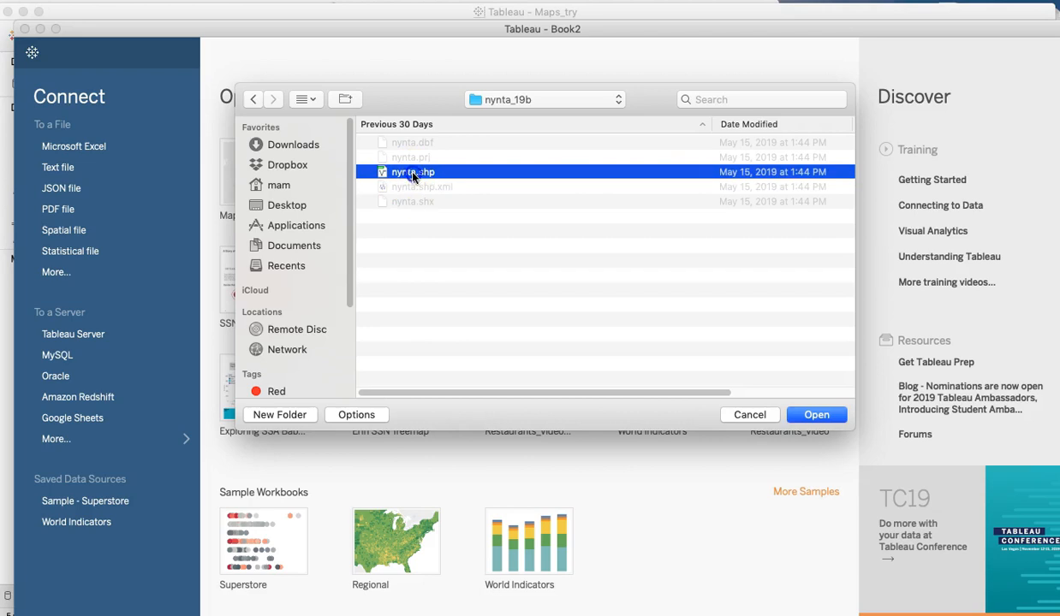
{"action": "double_click", "coordinate": [413, 175]}
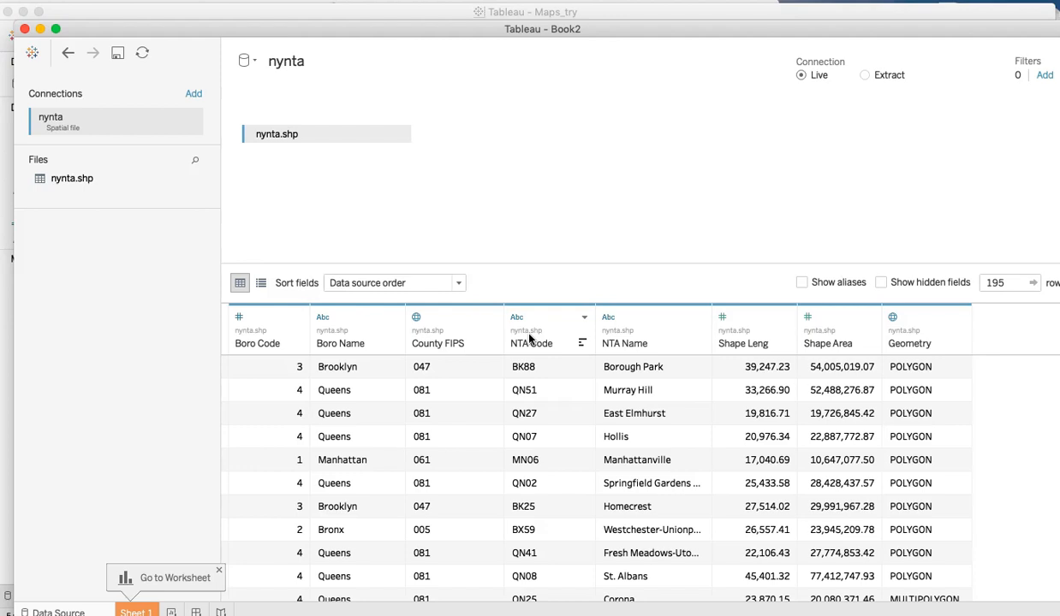
- Map the neighborhood polygons on Sheet 1 from the Geometry field and color them by NTA Name
{"action": "left_click", "coordinate": [137, 612]}
{"action": "left_click", "coordinate": [89, 161]}
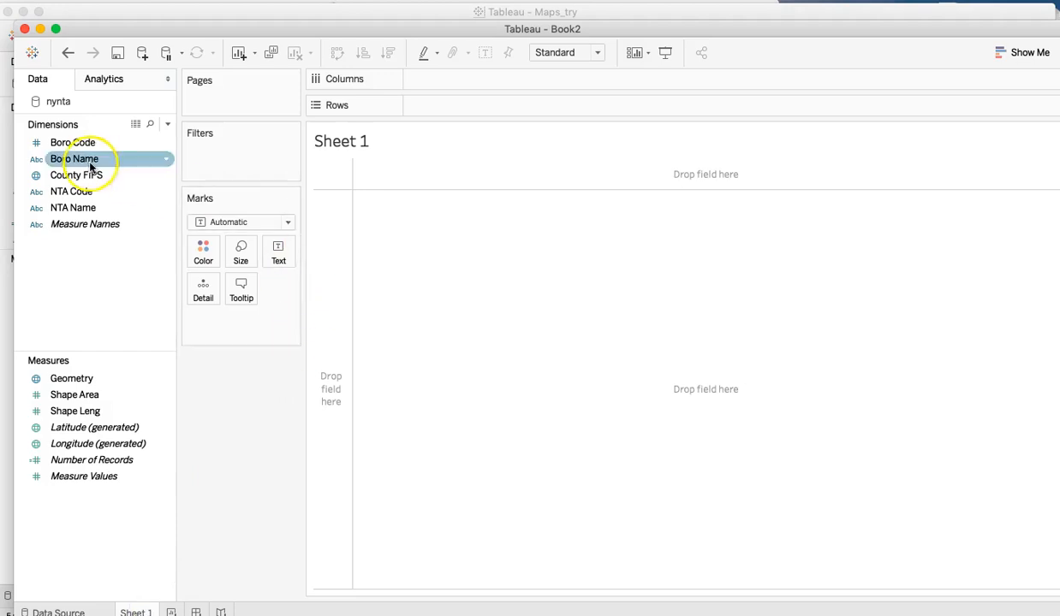
{"action": "left_click", "coordinate": [77, 177]}
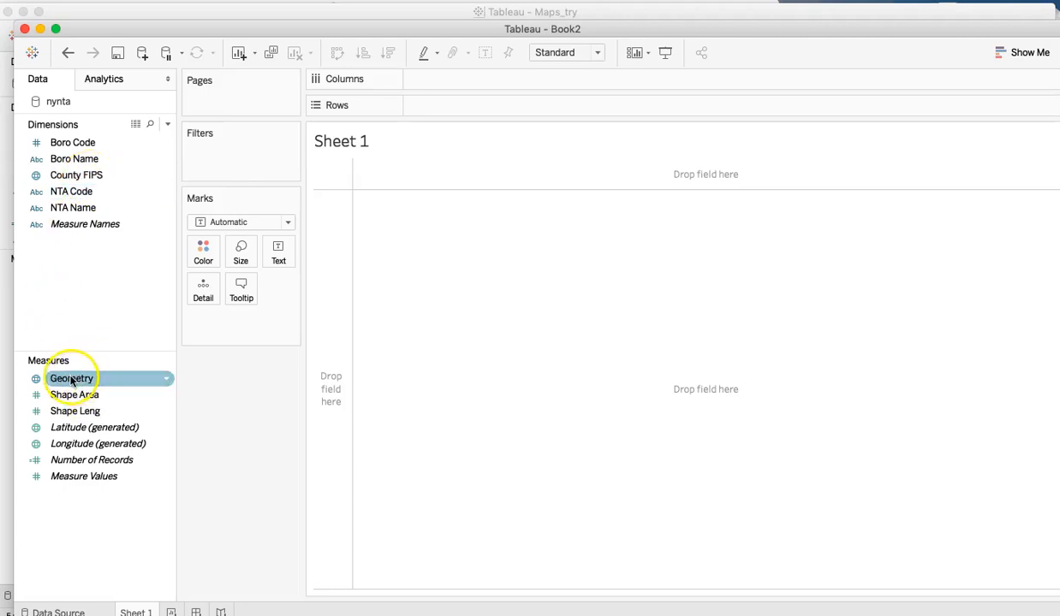
{"action": "left_click", "coordinate": [33, 379]}
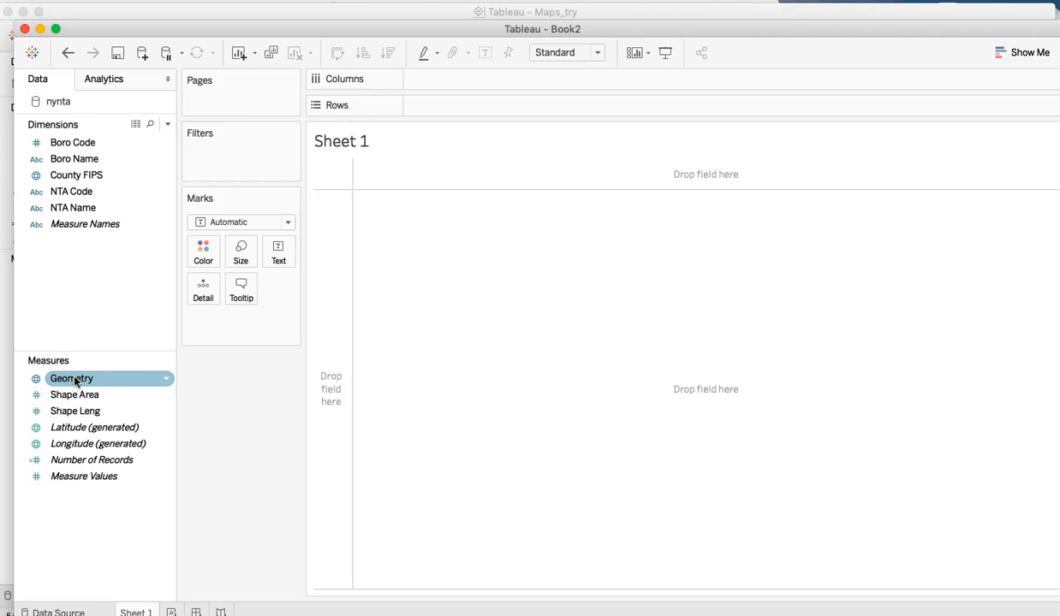
{"action": "double_click", "coordinate": [75, 378]}
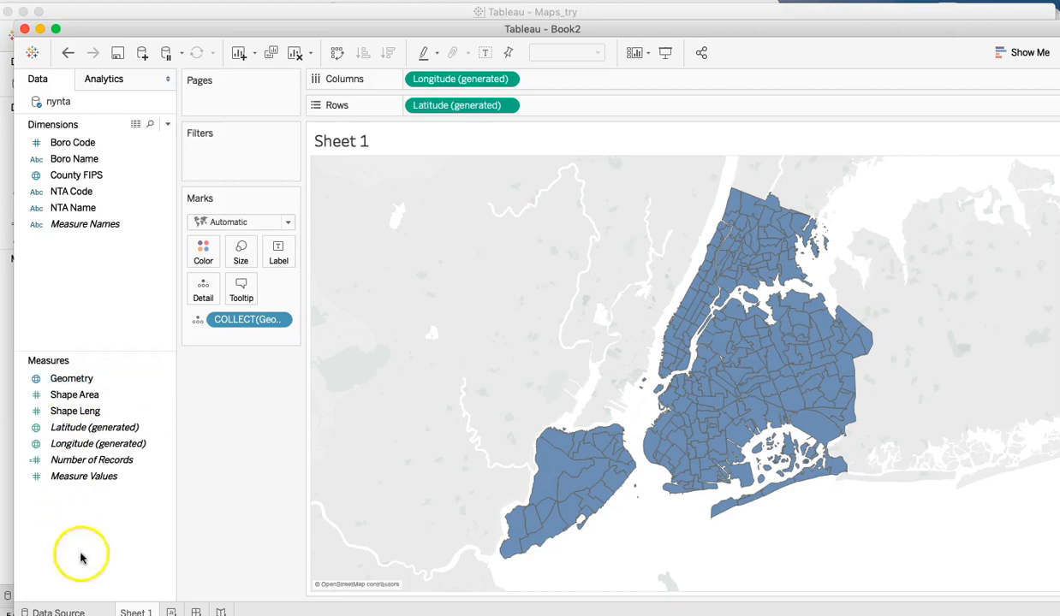
{"action": "left_click", "coordinate": [75, 610]}
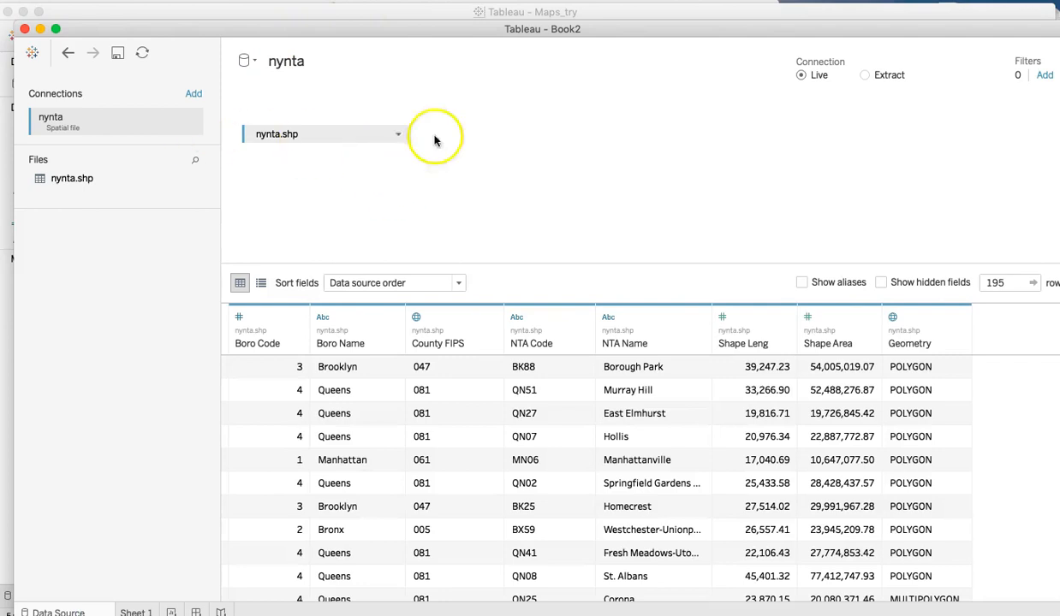
{"action": "left_click", "coordinate": [135, 609]}
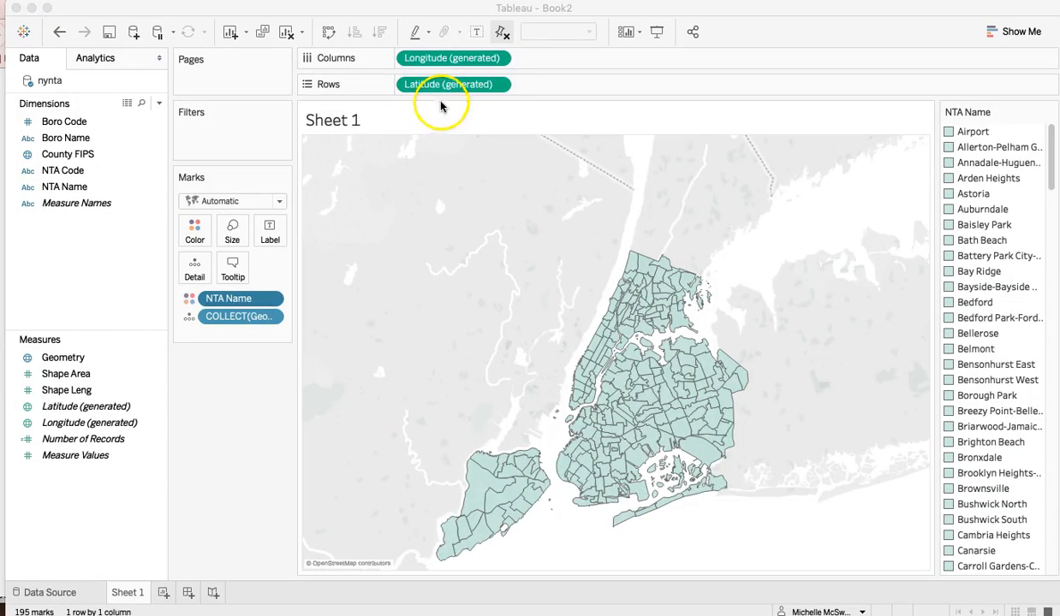
- Try adding a second Longitude (generated) field to Columns to get a second map layer
{"action": "left_click_drag", "start_coordinate": [452, 57], "coordinate": [558, 64]}
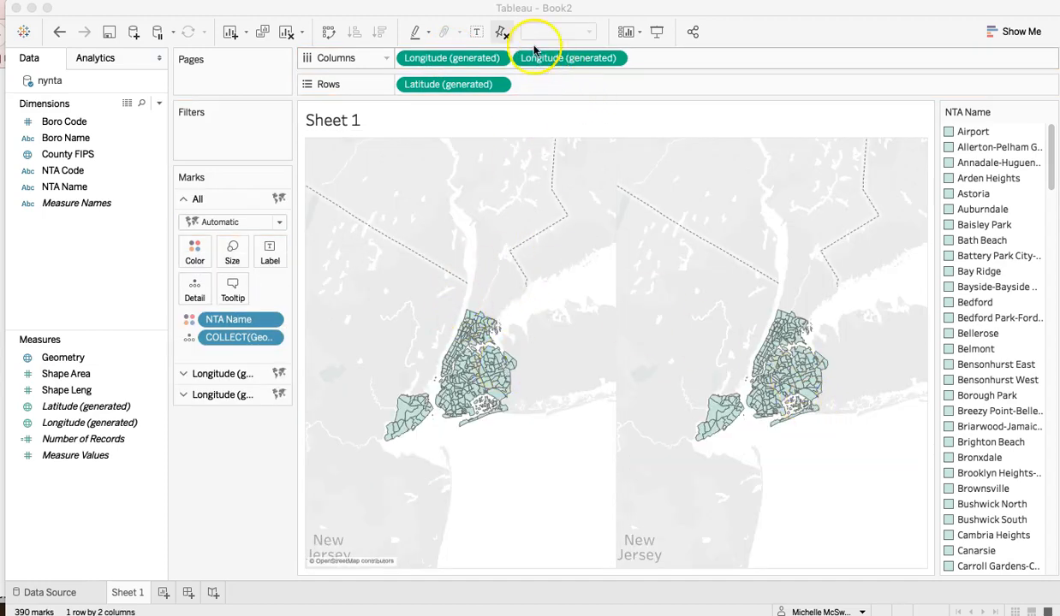
{"action": "right_click", "coordinate": [537, 59]}
{"action": "left_click", "coordinate": [577, 177]}
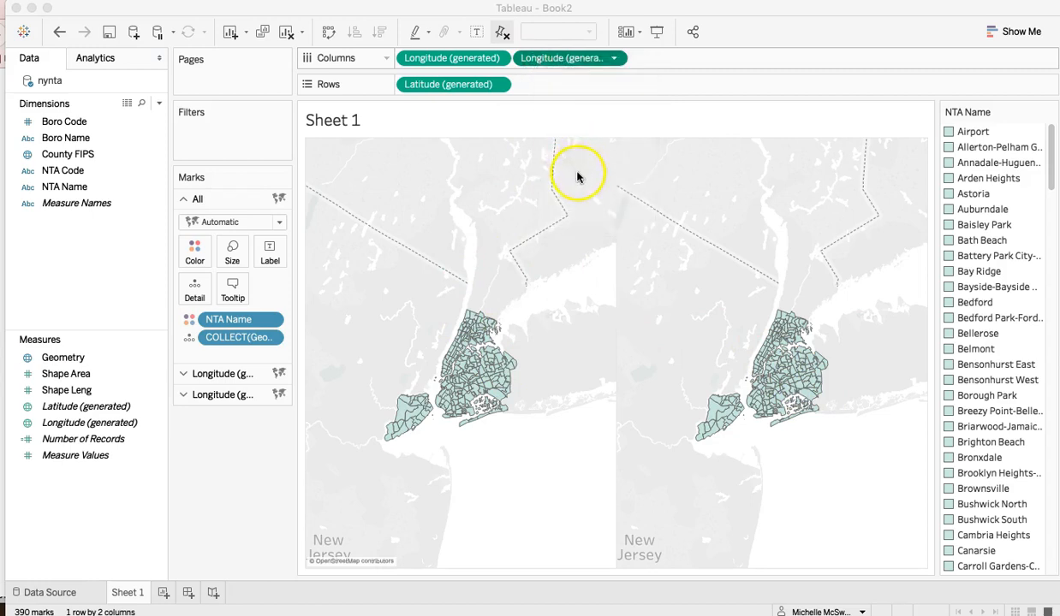
{"action": "left_click", "coordinate": [567, 62]}
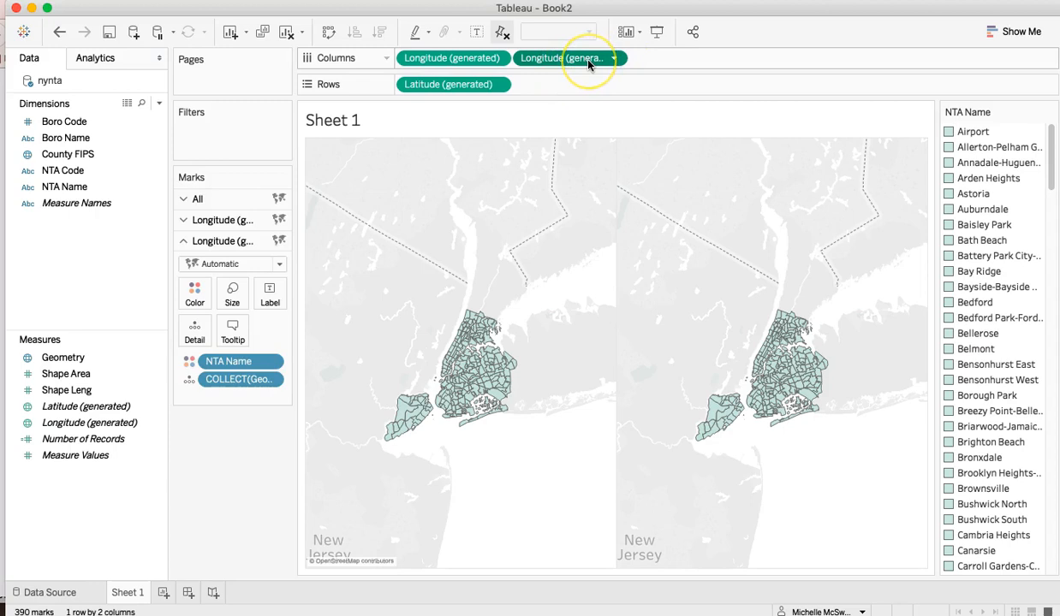
{"action": "key", "text": "Delete"}
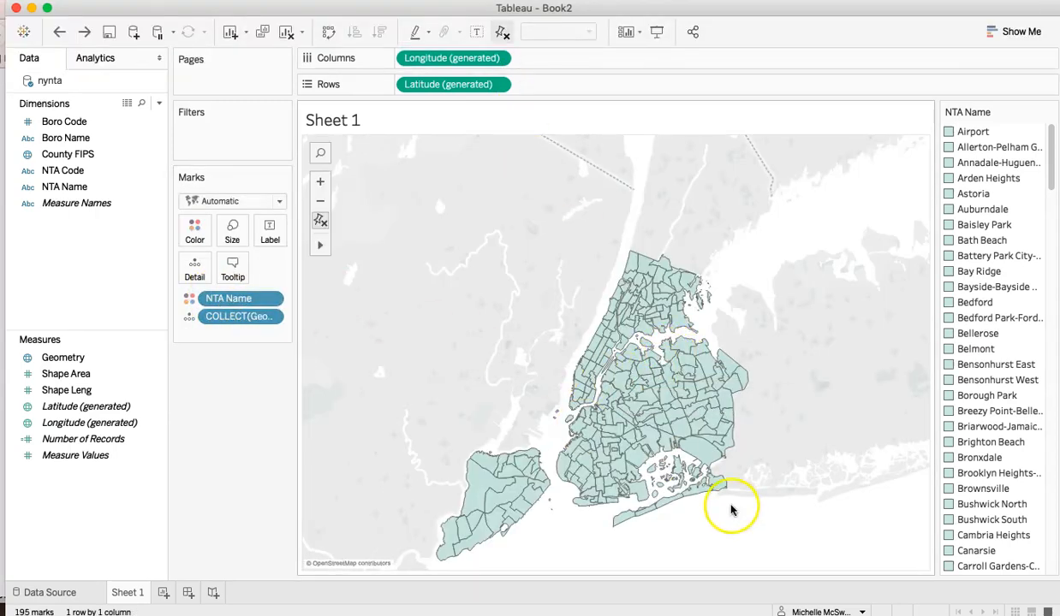
- Inspect individual neighborhood polygons on the Sheet 1 map, such as Astoria and Airport, by their NTA Name
{"action": "mouse_move", "coordinate": [631, 395]}
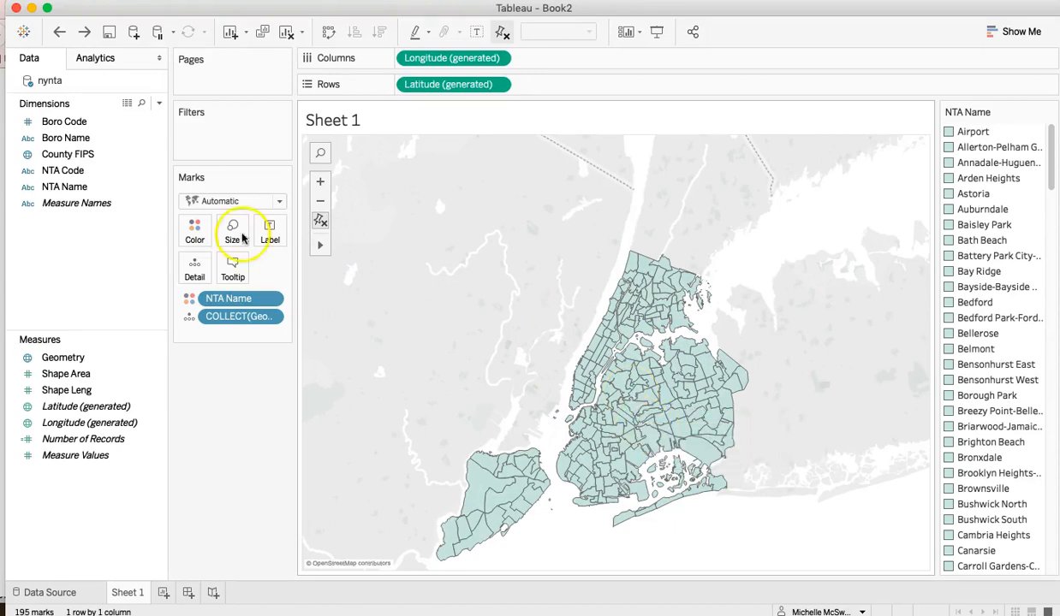
{"action": "left_click", "coordinate": [58, 187]}
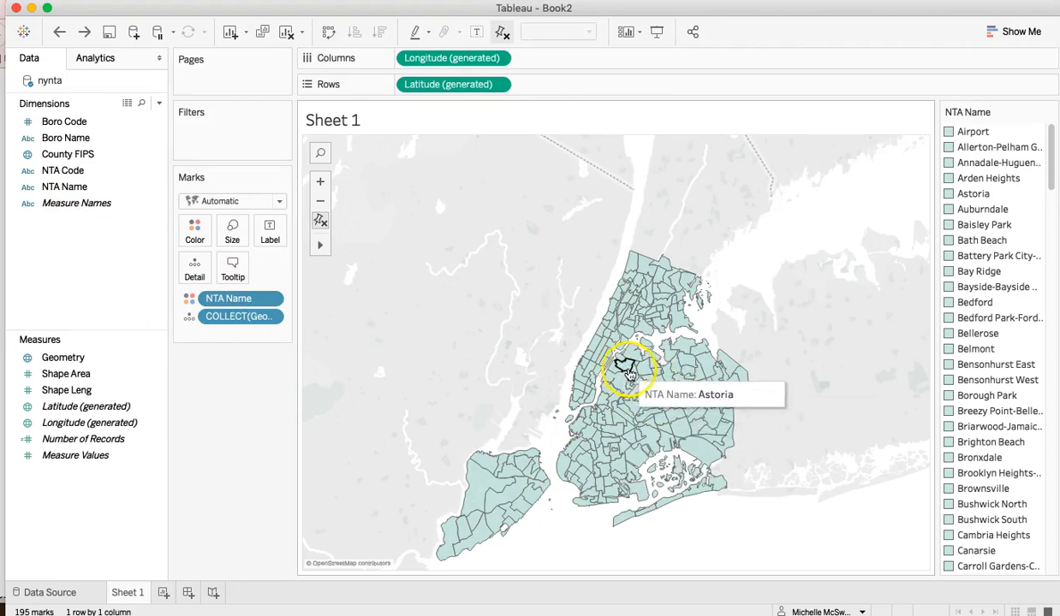
{"action": "key", "text": "alt+Return"}
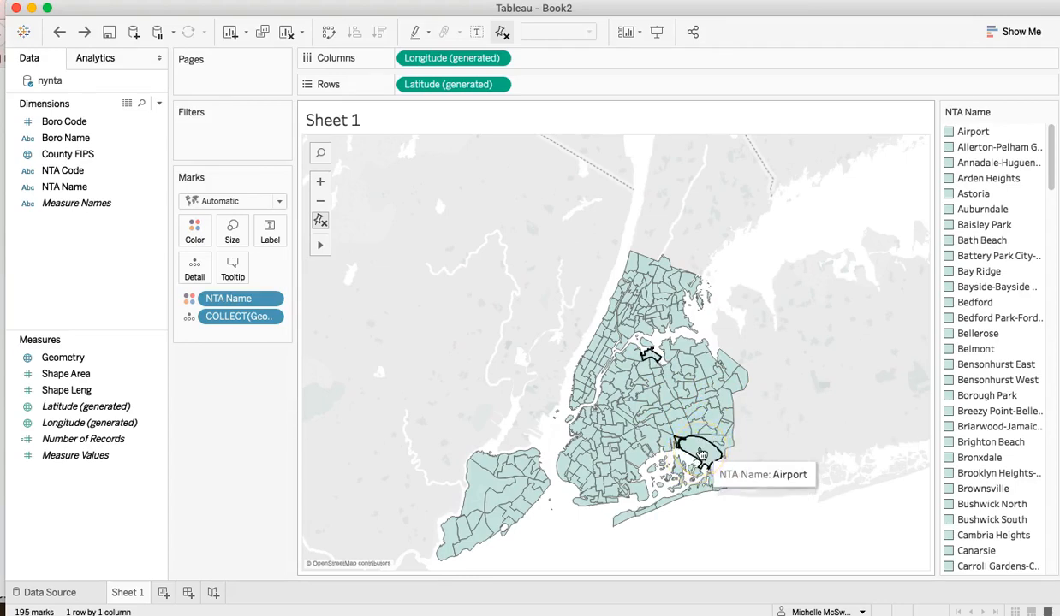
{"action": "left_click", "coordinate": [668, 440]}
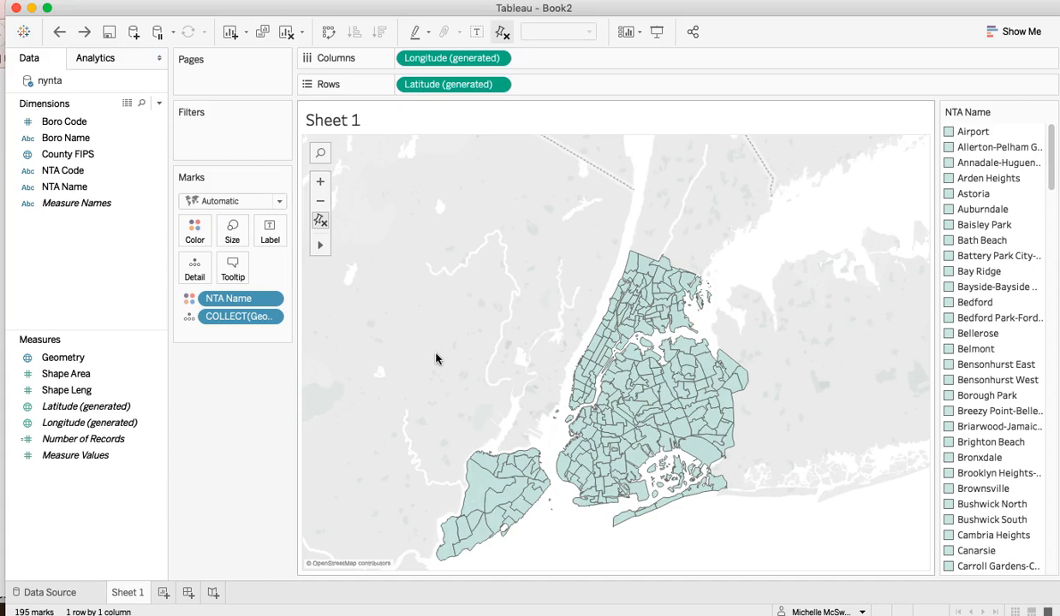
{"action": "left_click", "coordinate": [430, 361]}
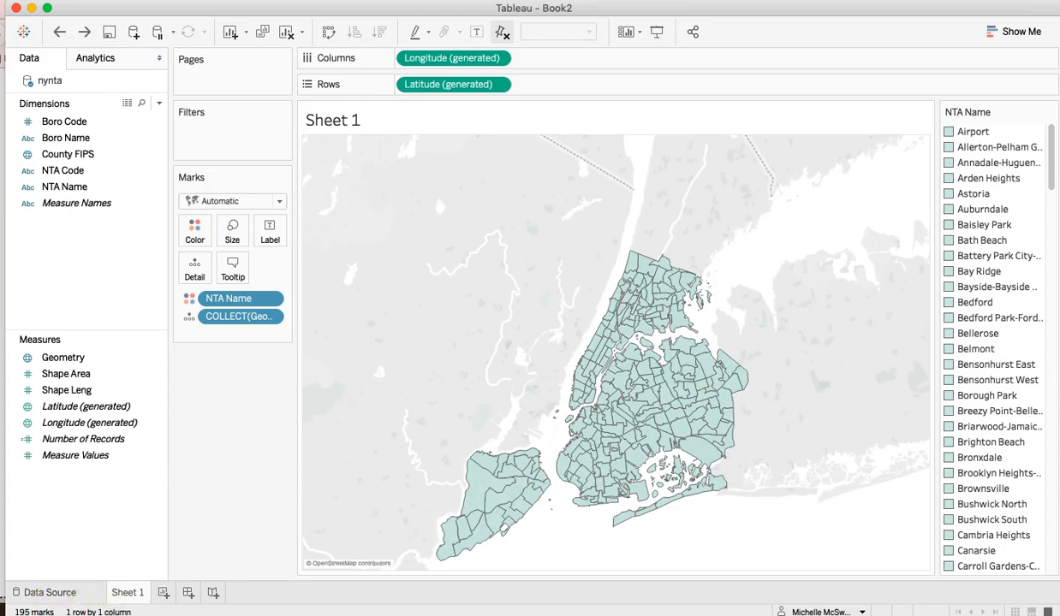
- On the RentMap (2) sheet, change the first Longitude layer to circles sized by Count Public Assistance Total instead of colored by it
{"action": "left_click", "coordinate": [231, 458]}
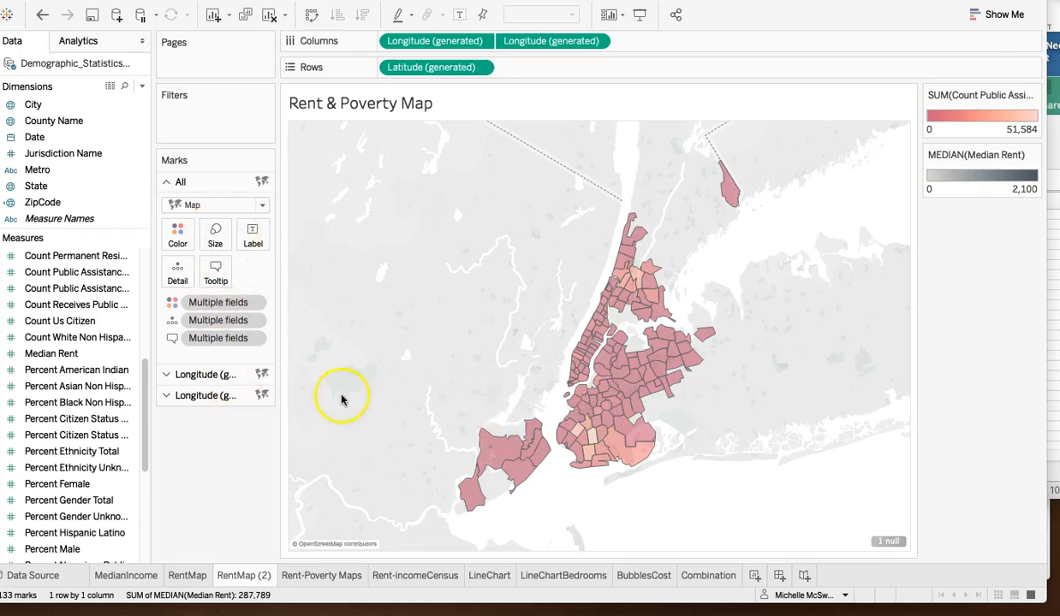
{"action": "left_click", "coordinate": [165, 378]}
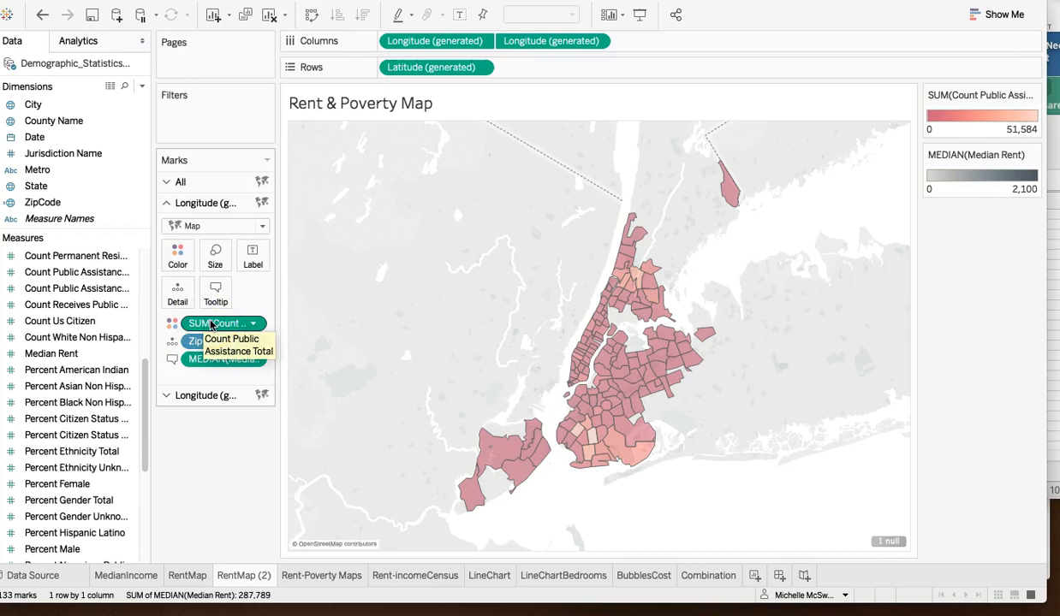
{"action": "left_click_drag", "start_coordinate": [212, 323], "coordinate": [225, 257]}
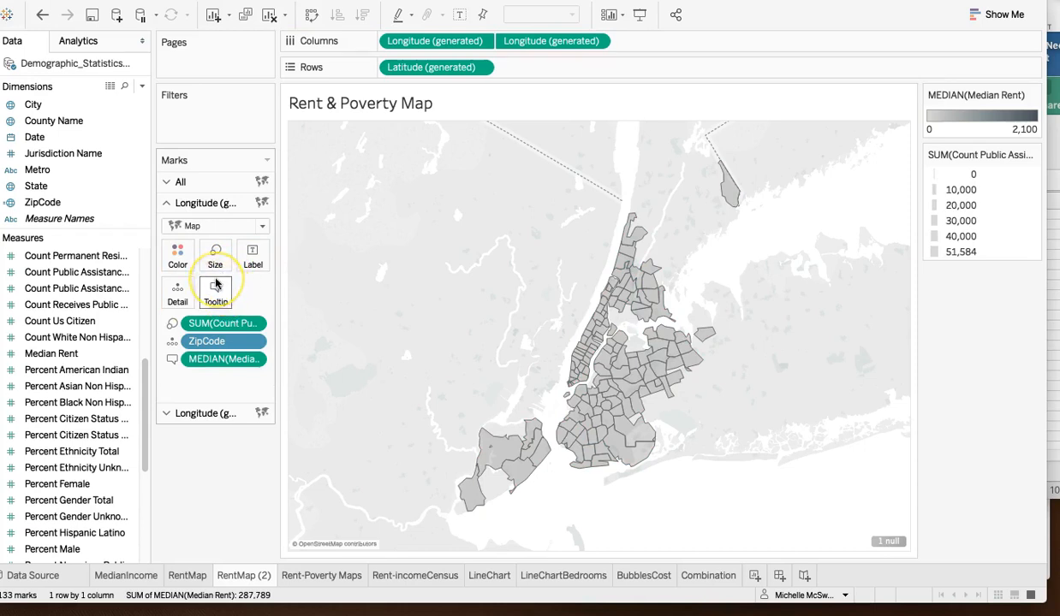
{"action": "left_click", "coordinate": [256, 226]}
{"action": "left_click", "coordinate": [197, 323]}
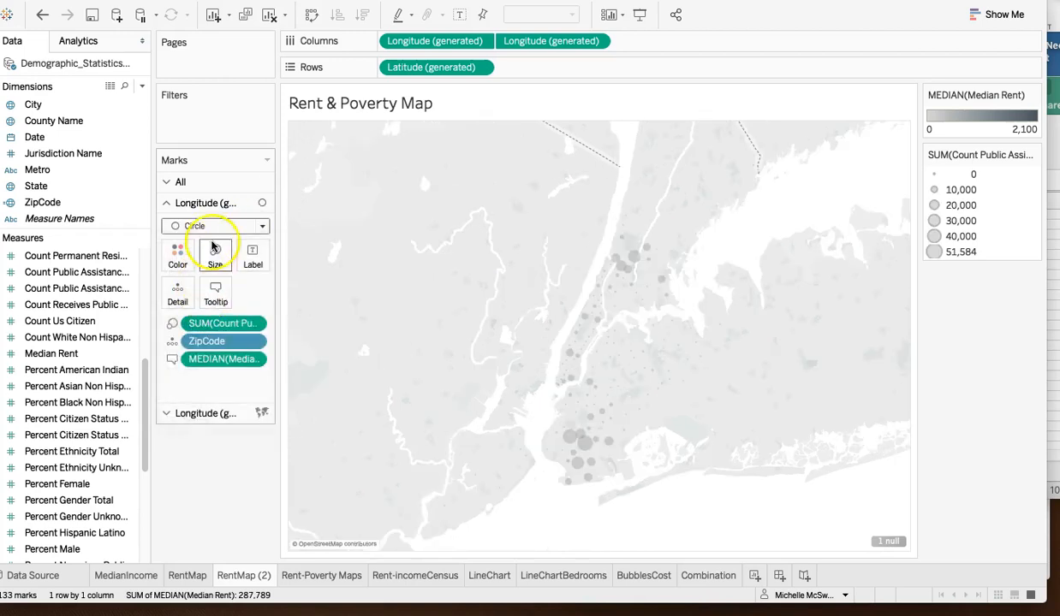
- Add ZipCode as detail to the second Longitude layer and color its median rent with the Red palette
{"action": "left_click", "coordinate": [222, 414]}
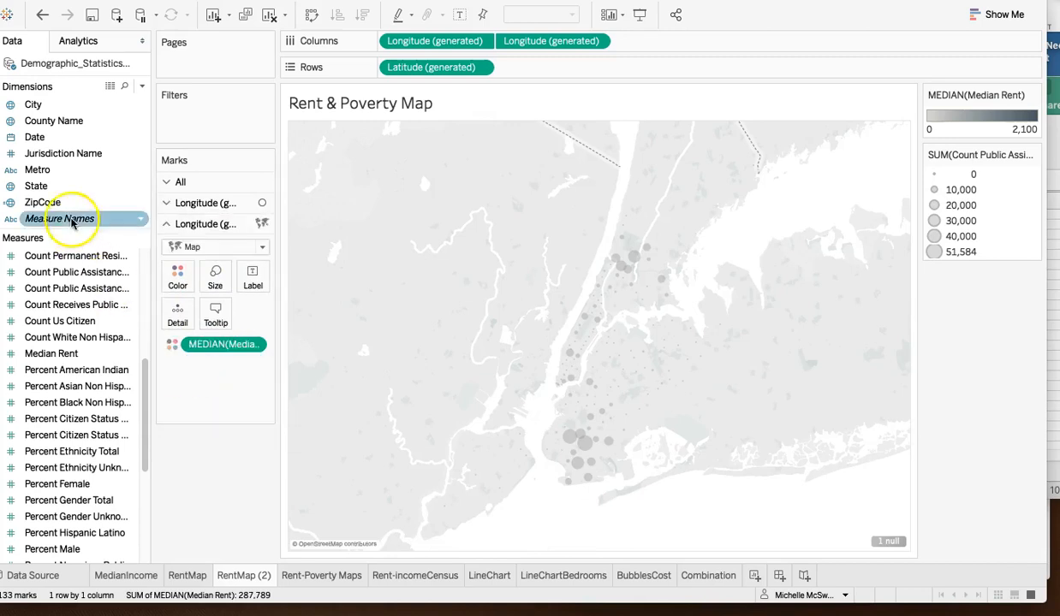
{"action": "double_click", "coordinate": [35, 202]}
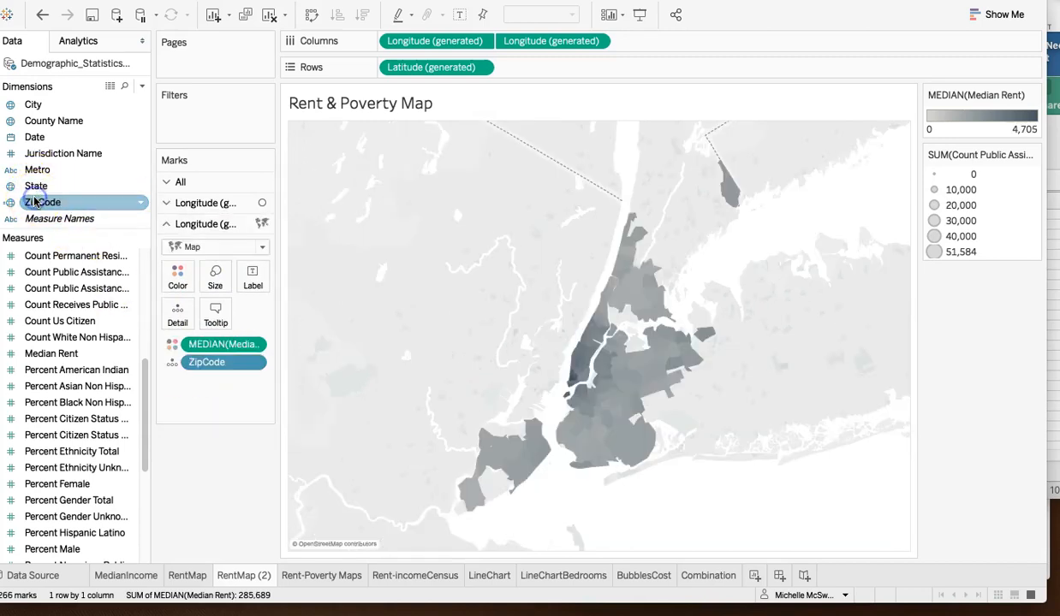
{"action": "left_click", "coordinate": [178, 274]}
{"action": "left_click", "coordinate": [227, 328]}
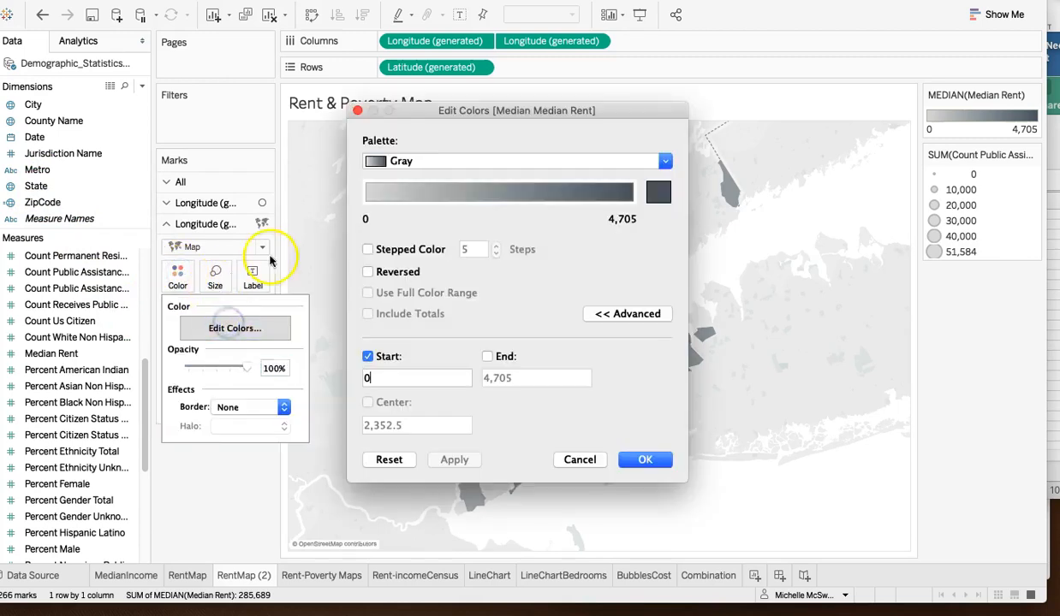
{"action": "left_click", "coordinate": [535, 168]}
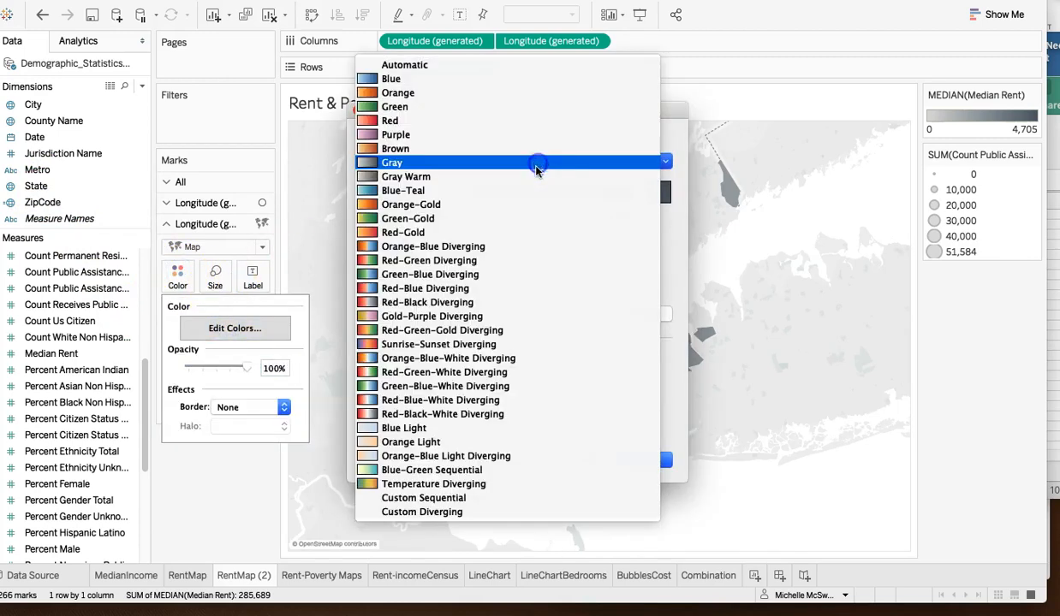
{"action": "left_click", "coordinate": [525, 122]}
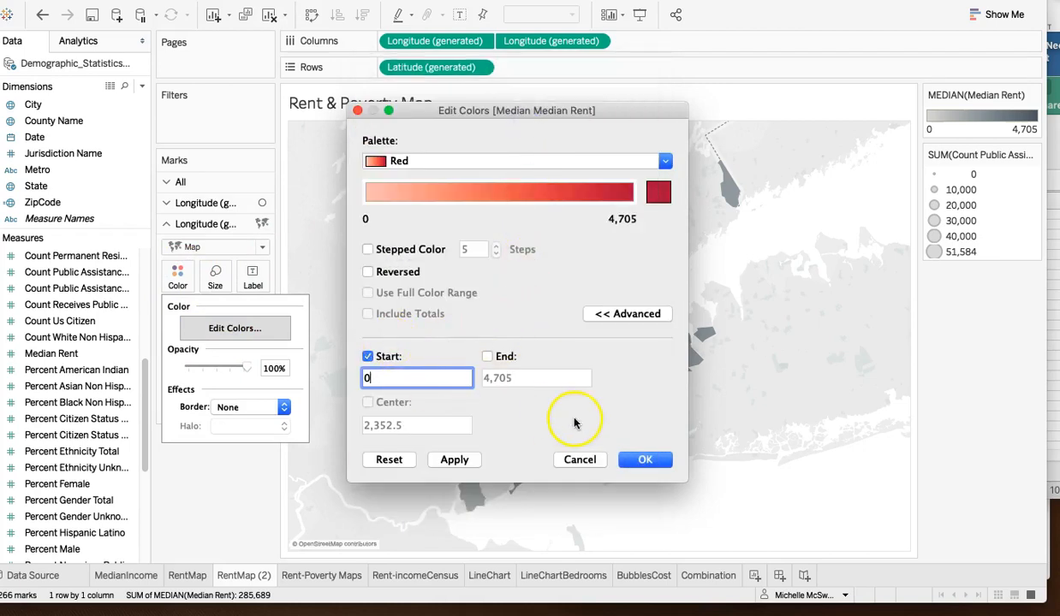
{"action": "left_click", "coordinate": [459, 460]}
{"action": "left_click", "coordinate": [646, 460]}
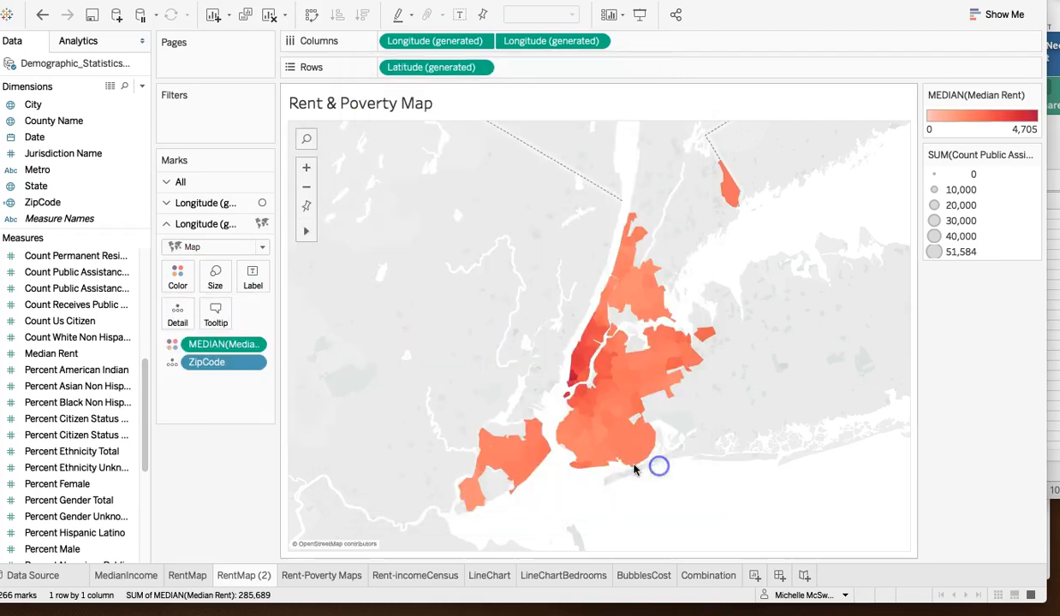
- Swap the order of the two Longitude fields on Columns to bring the public assistance circles above the filled rent map
{"action": "mouse_move", "coordinate": [561, 374]}
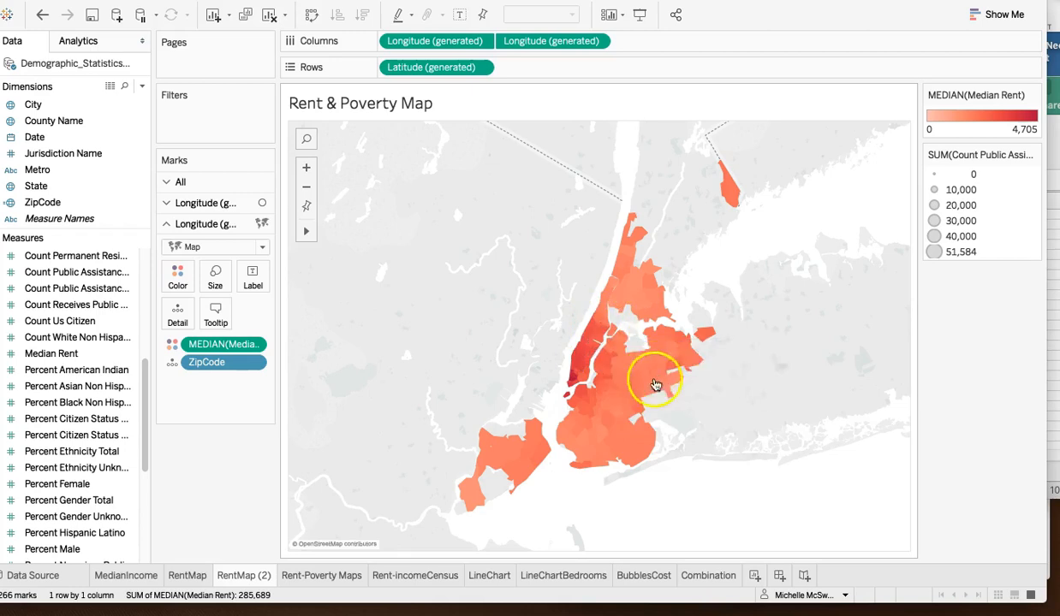
{"action": "left_click", "coordinate": [165, 223]}
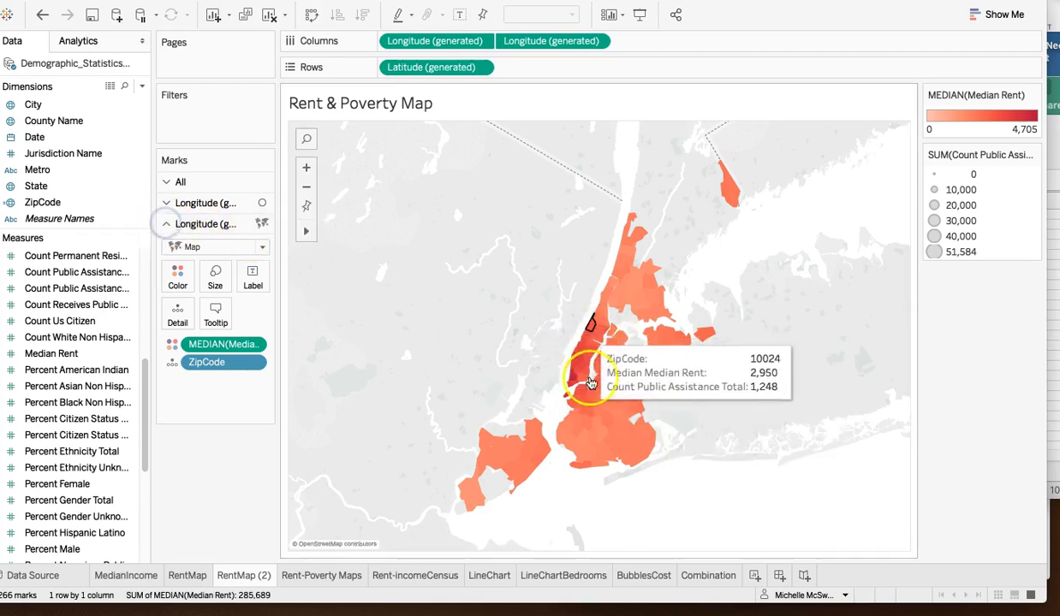
{"action": "left_click_drag", "start_coordinate": [554, 42], "coordinate": [386, 39]}
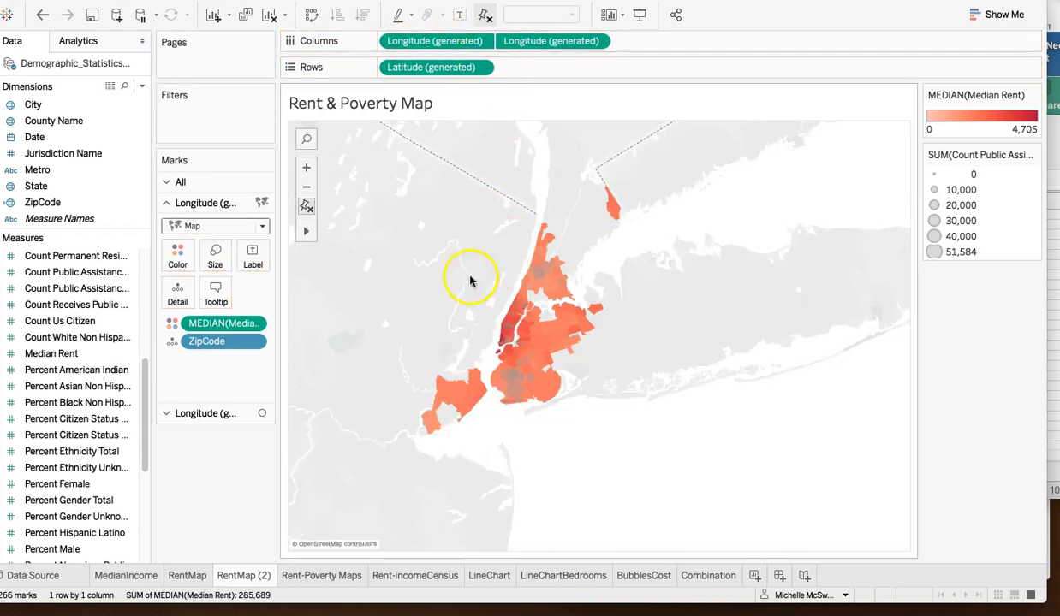
- Color the public assistance circles near-black at 88% opacity
{"action": "left_click", "coordinate": [209, 413]}
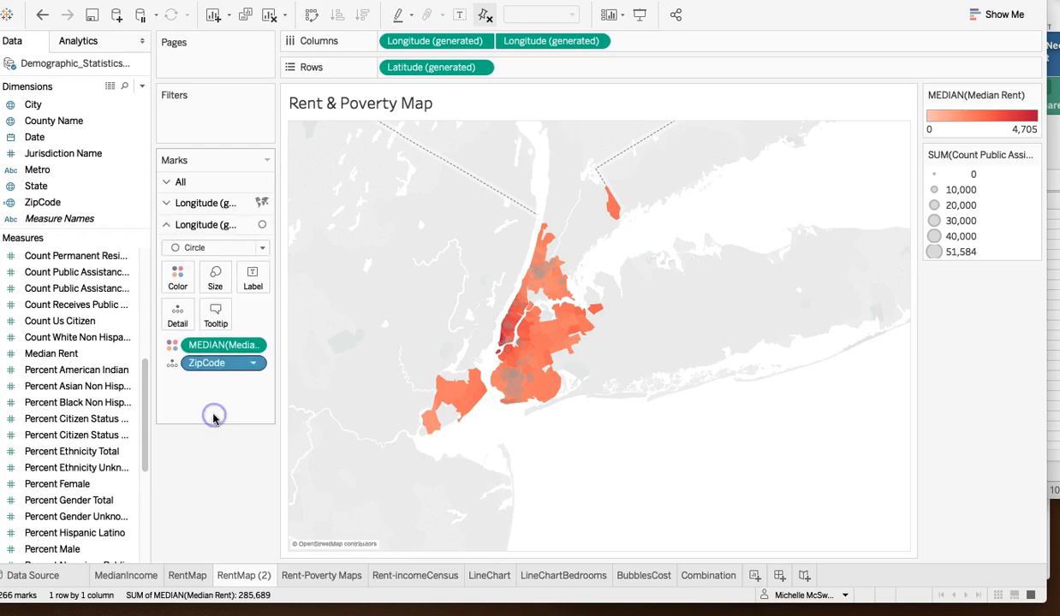
{"action": "left_click", "coordinate": [178, 278]}
{"action": "left_click_drag", "start_coordinate": [213, 470], "coordinate": [242, 476]}
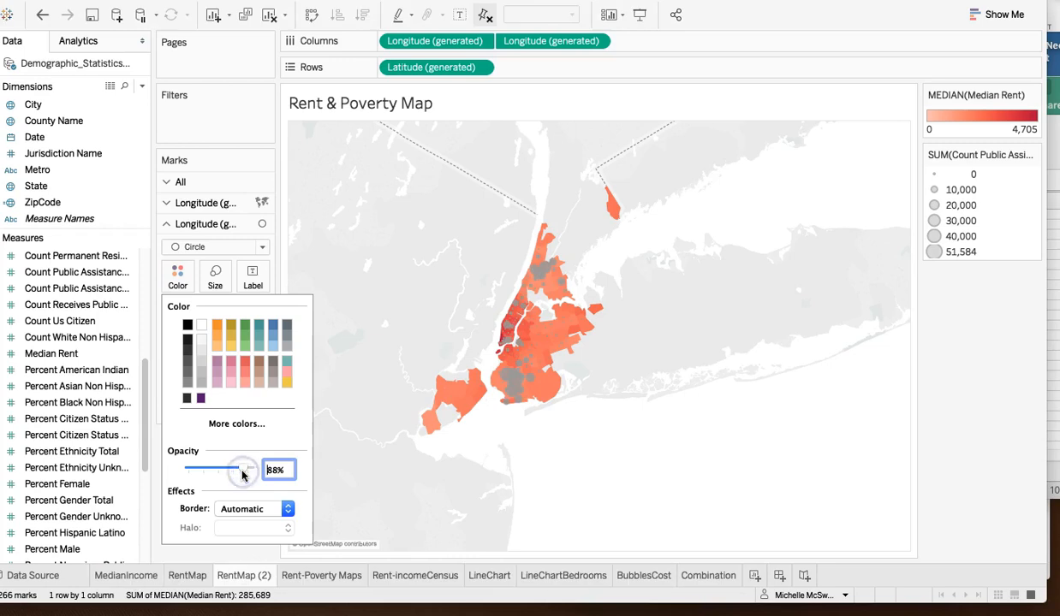
{"action": "left_click", "coordinate": [188, 340]}
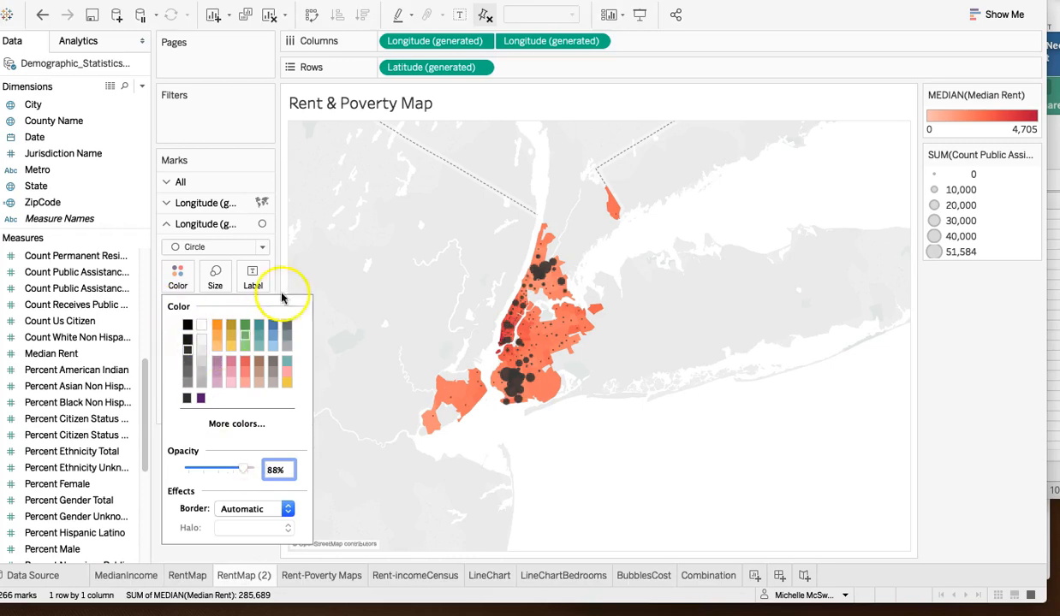
{"action": "left_click", "coordinate": [355, 288]}
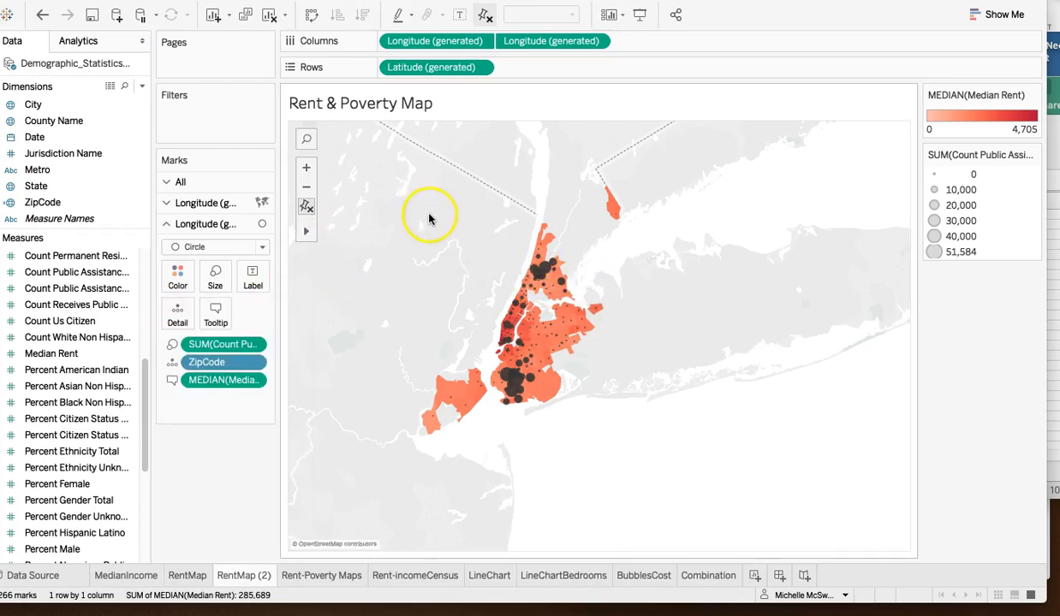
- Inspect the zip code, median rent and public assistance total of the largest circle in Brooklyn
{"action": "left_click", "coordinate": [308, 167]}
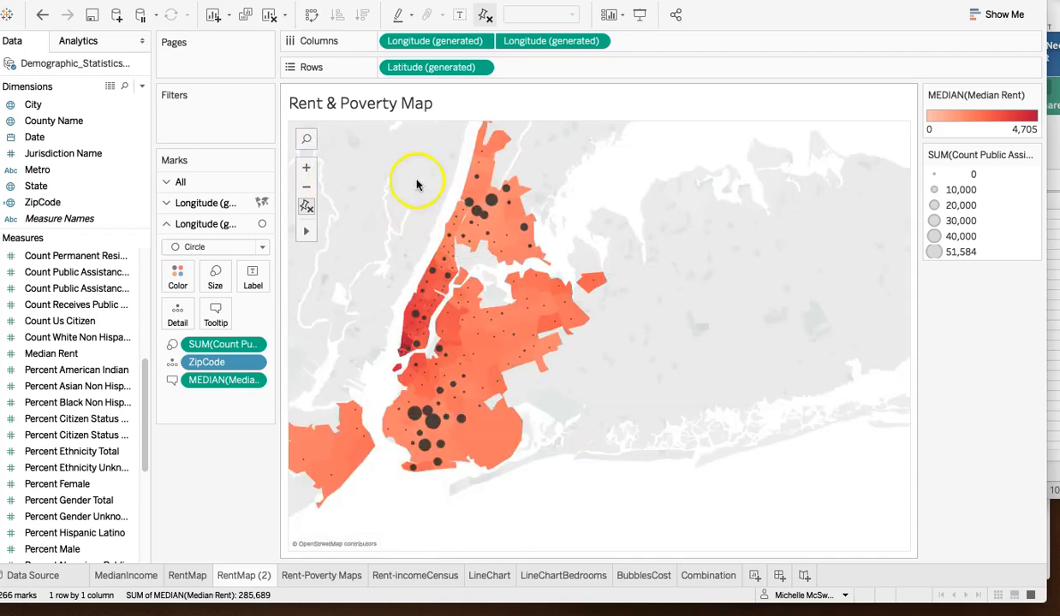
{"action": "mouse_move", "coordinate": [464, 402]}
{"action": "mouse_move", "coordinate": [432, 421]}
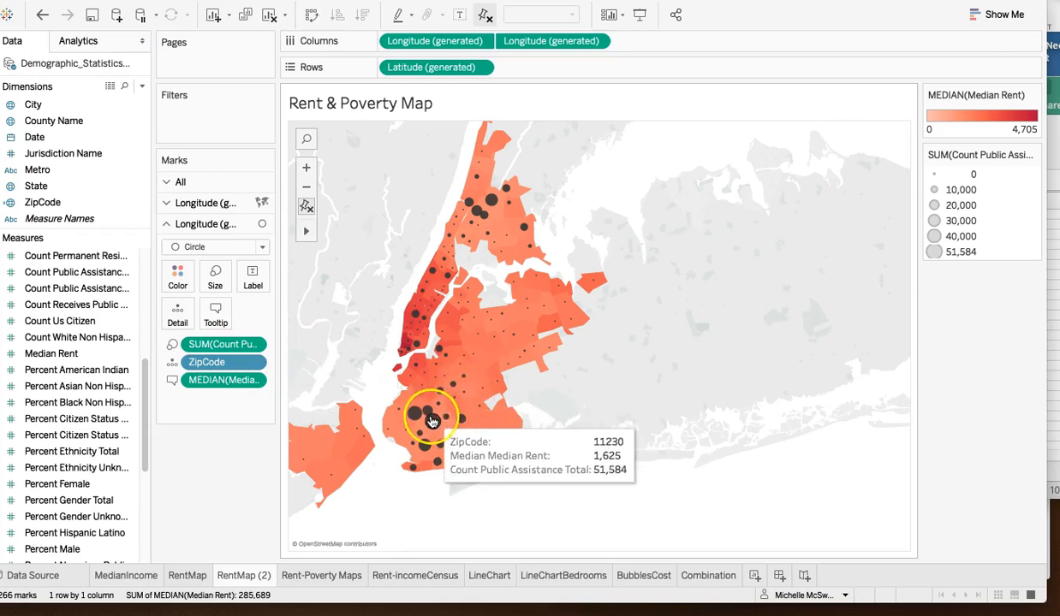
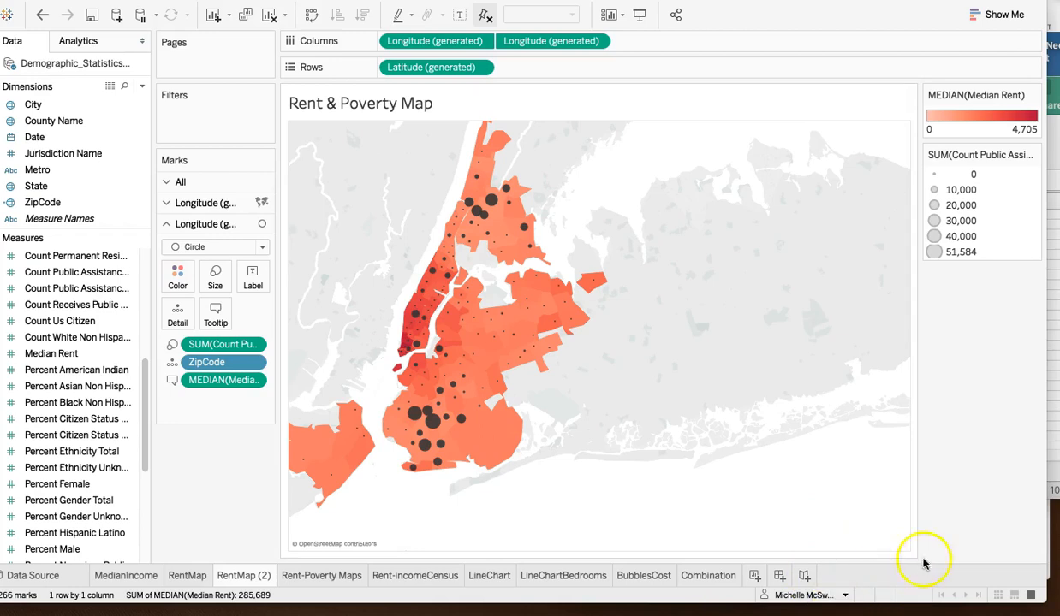
- Inspect the median rent and public assistance total of a zip code area in central Queens on the map
{"action": "mouse_move", "coordinate": [497, 340]}
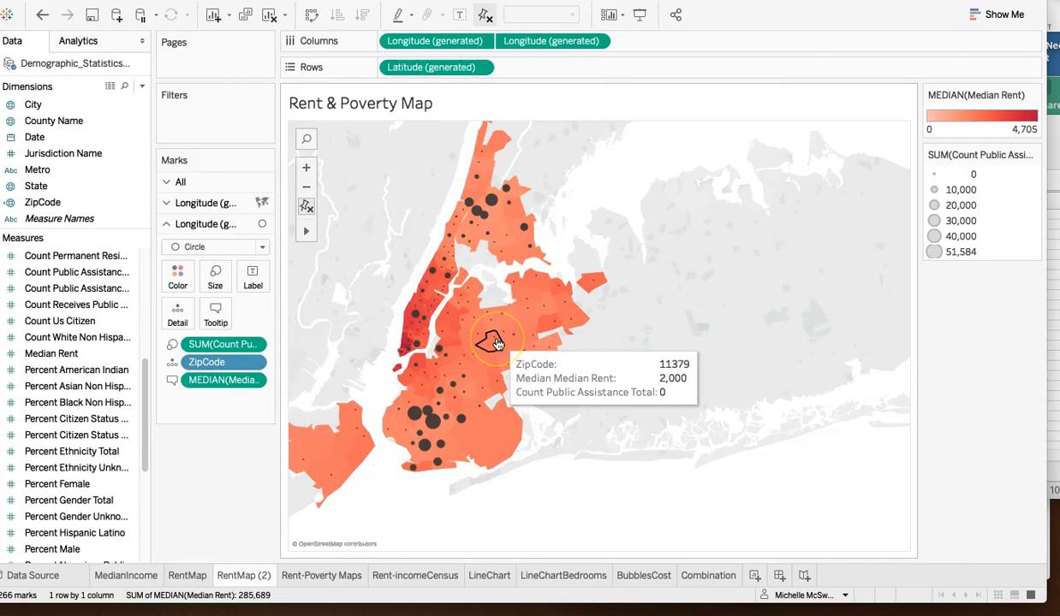